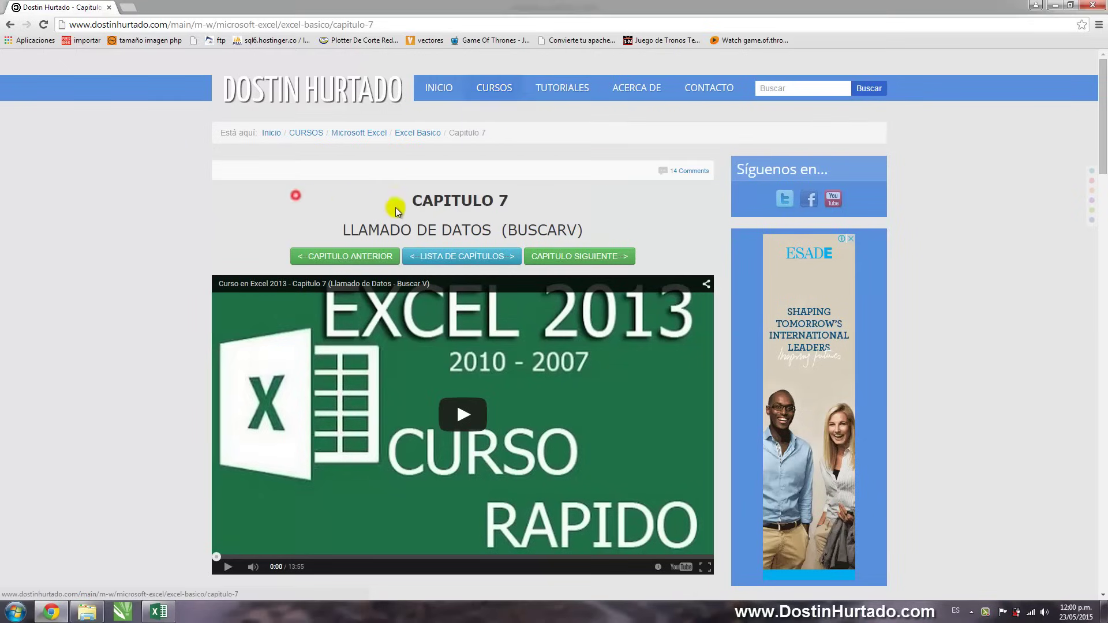
Step: Scroll the chapter 7 tutorial page down to the MATERIAL DE APOYO section
{"action": "left_click_drag", "start_coordinate": [404, 199], "coordinate": [511, 200]}
{"action": "left_click", "coordinate": [191, 216]}
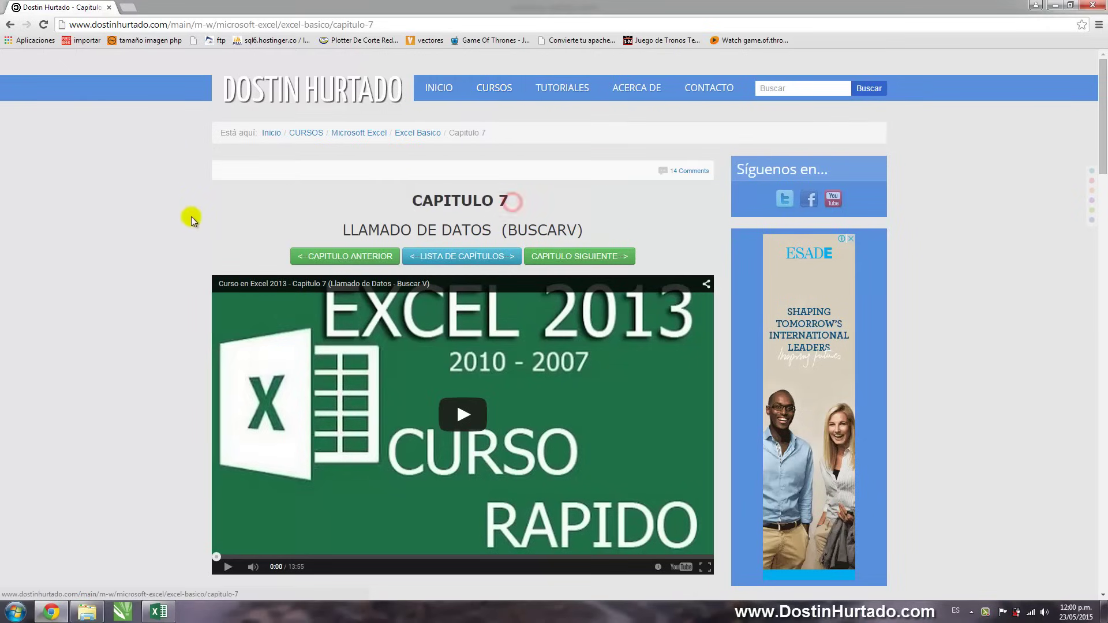
{"action": "scroll", "coordinate": [192, 217], "scroll_direction": "down", "scroll_amount": 5}
{"action": "scroll", "coordinate": [165, 265], "scroll_direction": "down", "scroll_amount": 3}
{"action": "left_click_drag", "start_coordinate": [379, 286], "coordinate": [548, 285]}
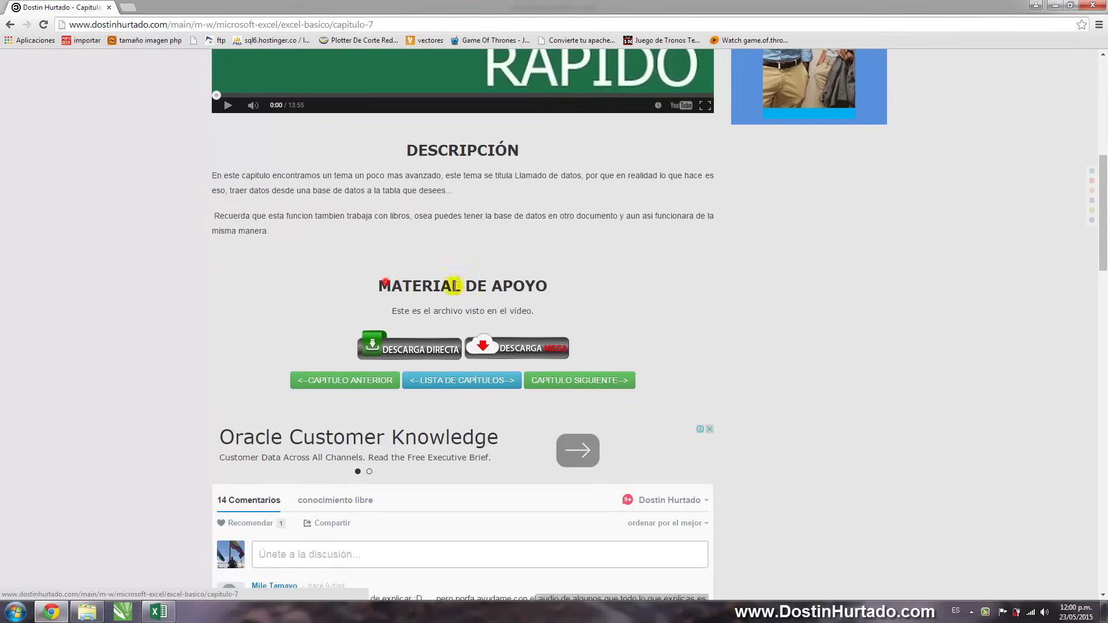
{"action": "left_click", "coordinate": [545, 304]}
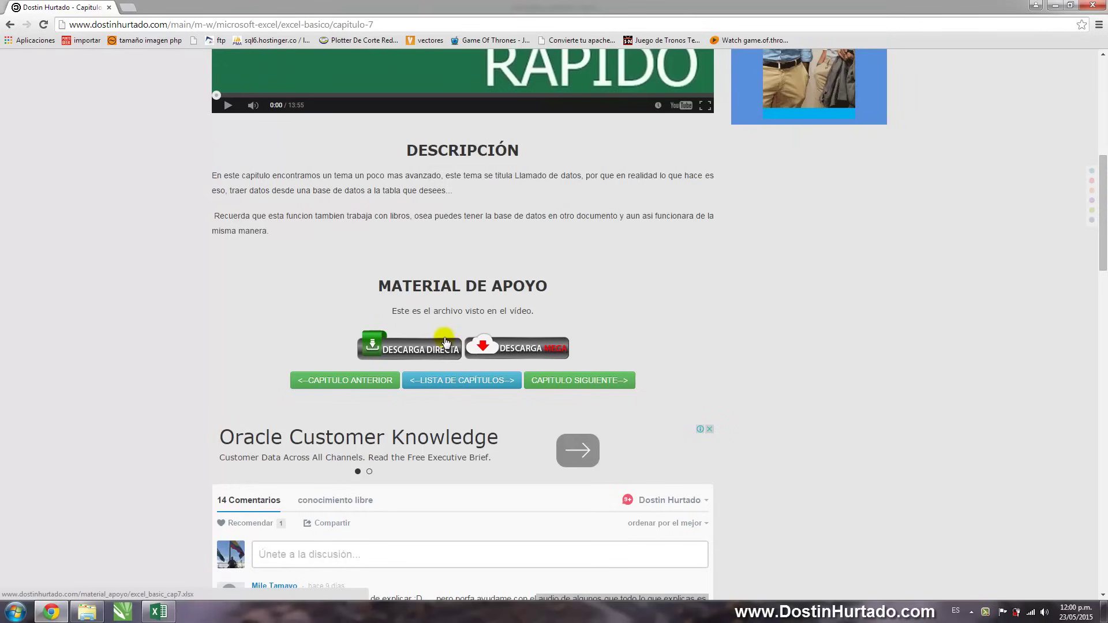
Step: Leave Chrome and switch to the excel_basic_cap7.xlsx workbook in Excel
{"action": "left_click_drag", "start_coordinate": [76, 24], "coordinate": [164, 33]}
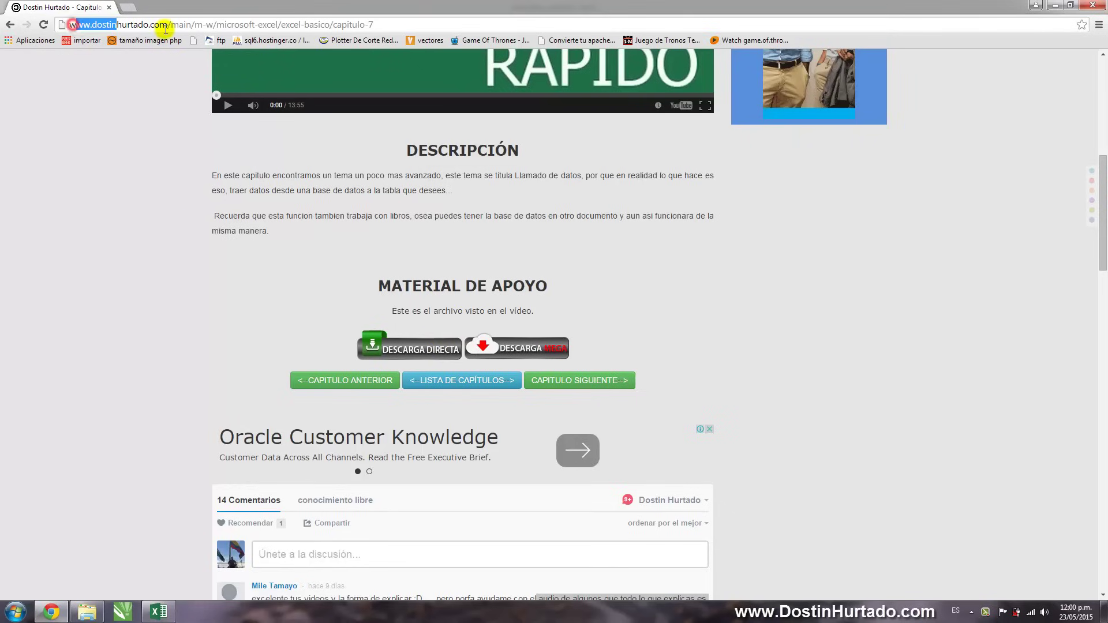
{"action": "left_click", "coordinate": [138, 238]}
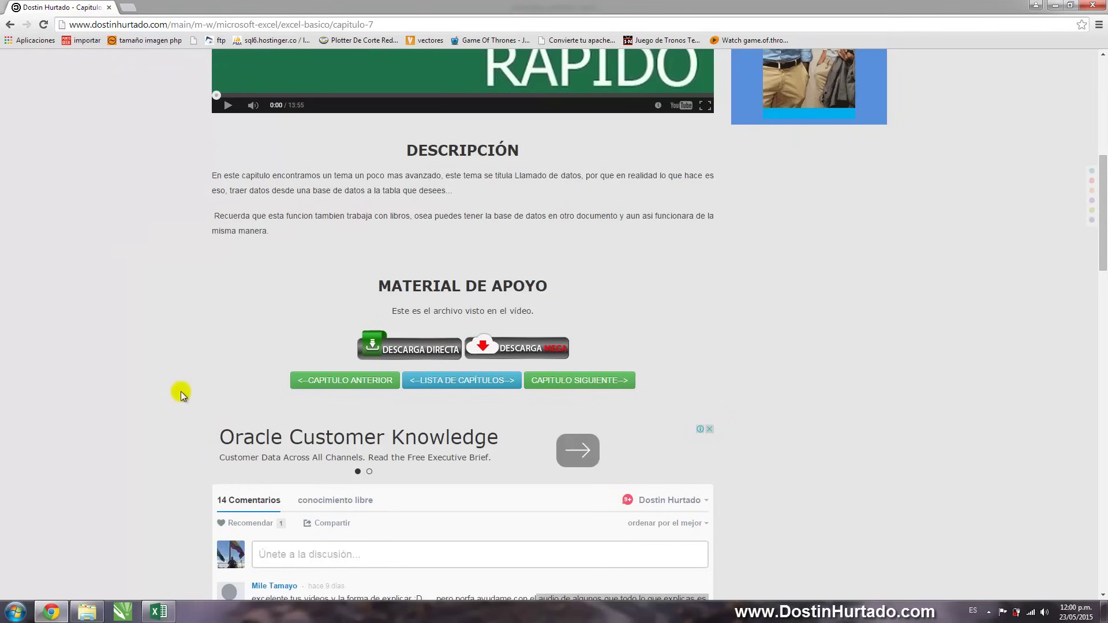
{"action": "left_click", "coordinate": [159, 612]}
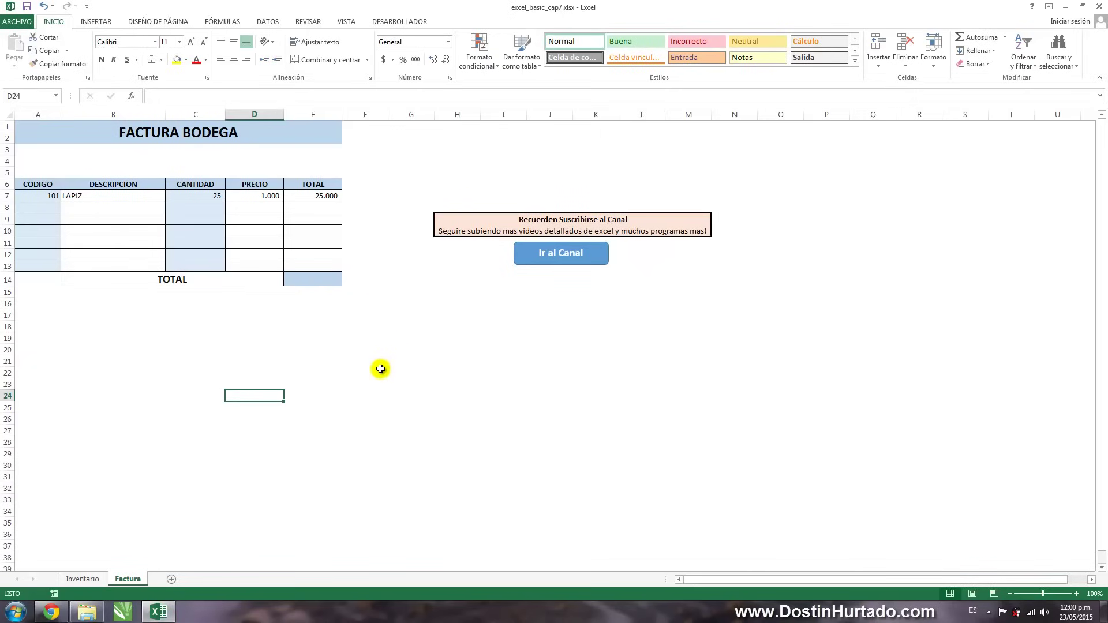
Step: Test the invoice with code 105 and quantity 10, checking the B7, D7 and E14 formulas
{"action": "left_click", "coordinate": [49, 198]}
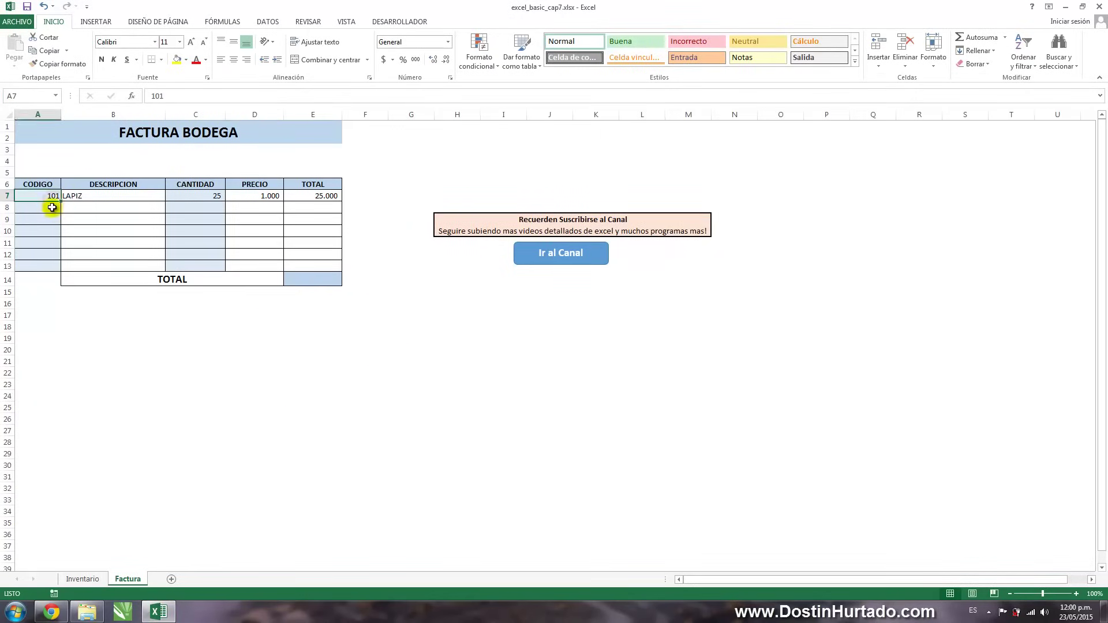
{"action": "type", "text": "10"}
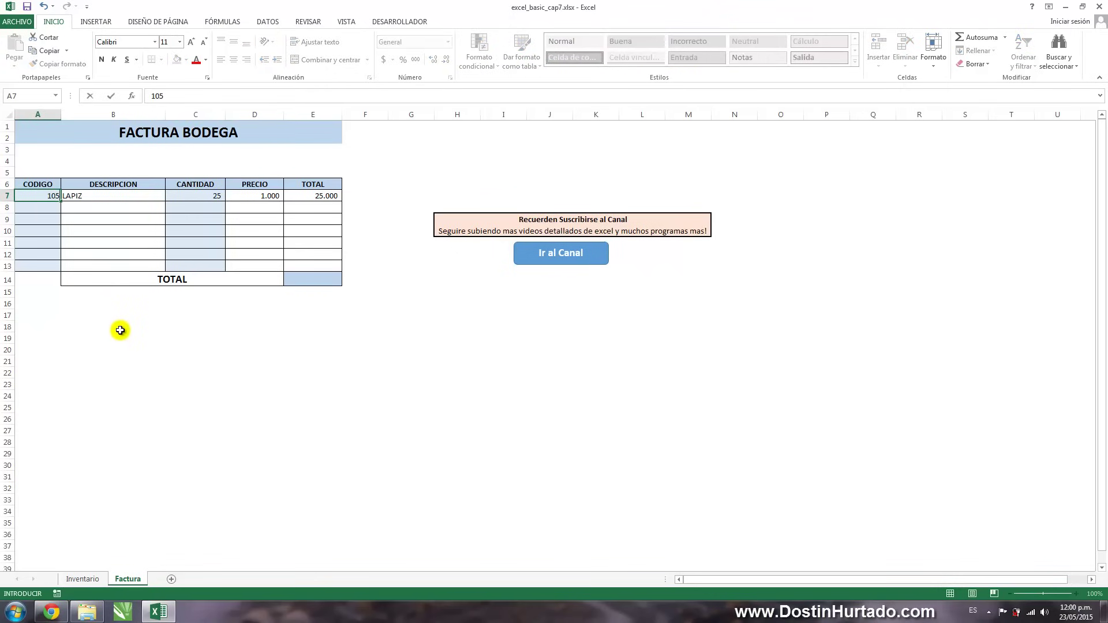
{"action": "key", "text": "Return"}
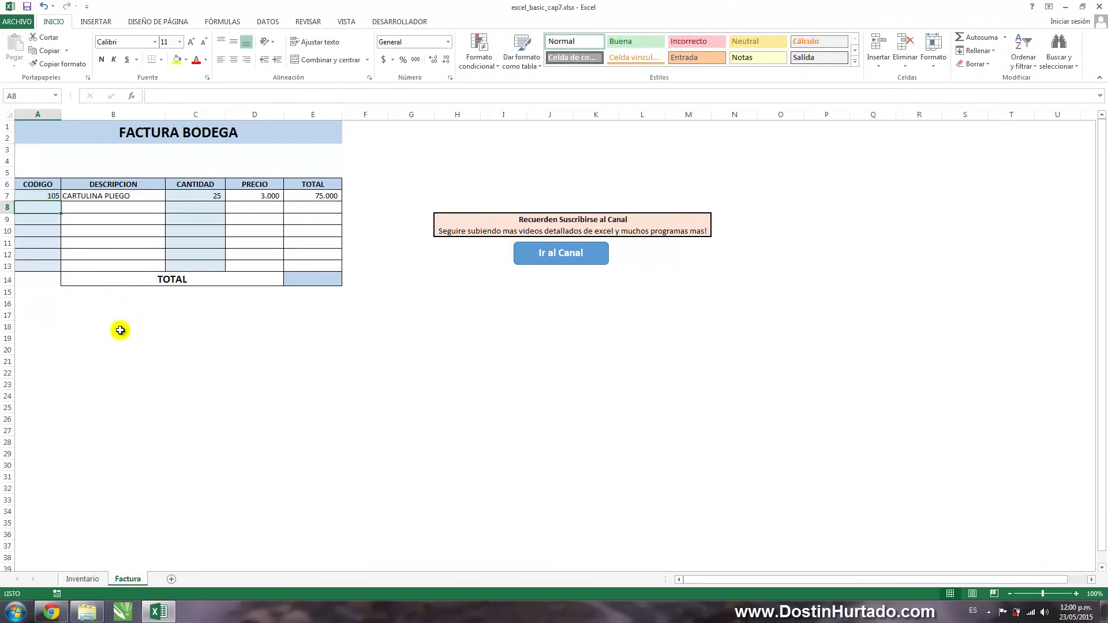
{"action": "left_click", "coordinate": [110, 199]}
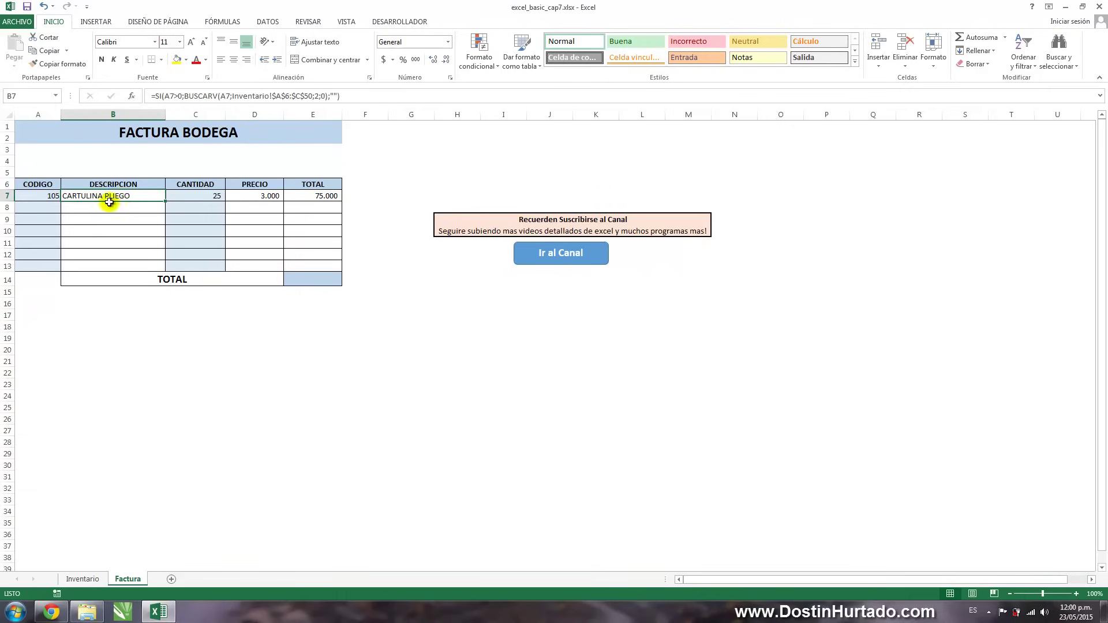
{"action": "left_click", "coordinate": [196, 202]}
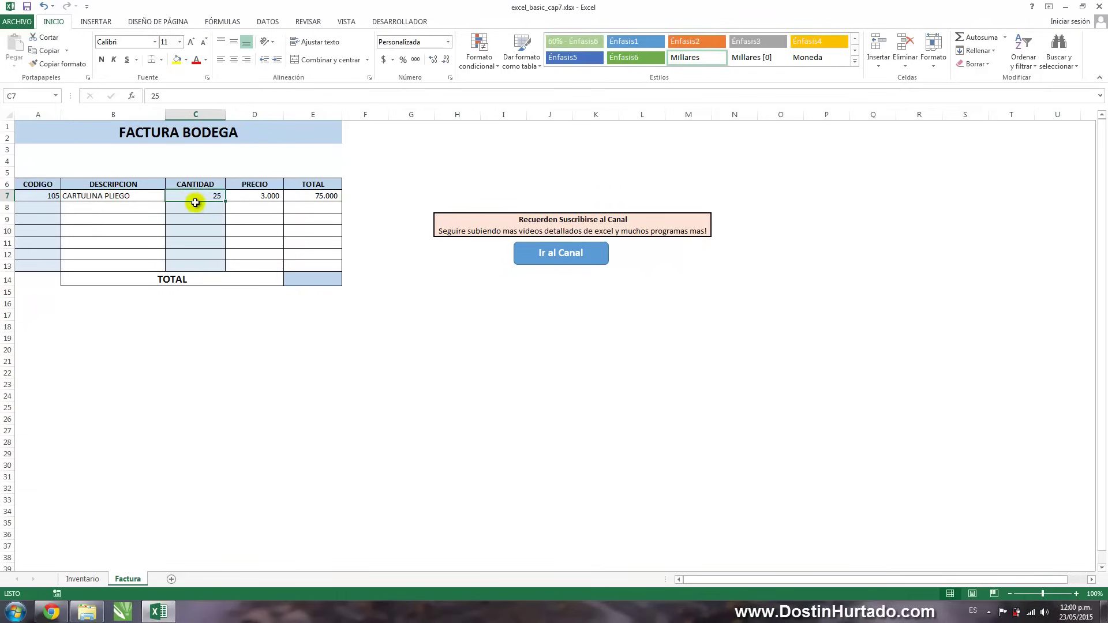
{"action": "type", "text": "10"}
{"action": "left_click", "coordinate": [195, 202]}
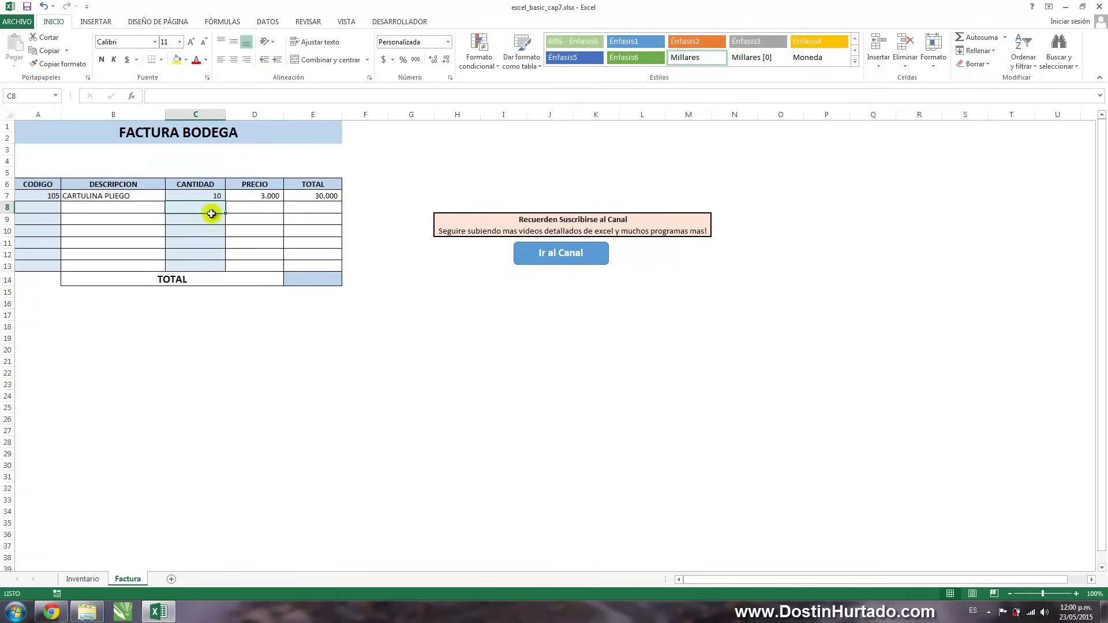
{"action": "left_click", "coordinate": [263, 198]}
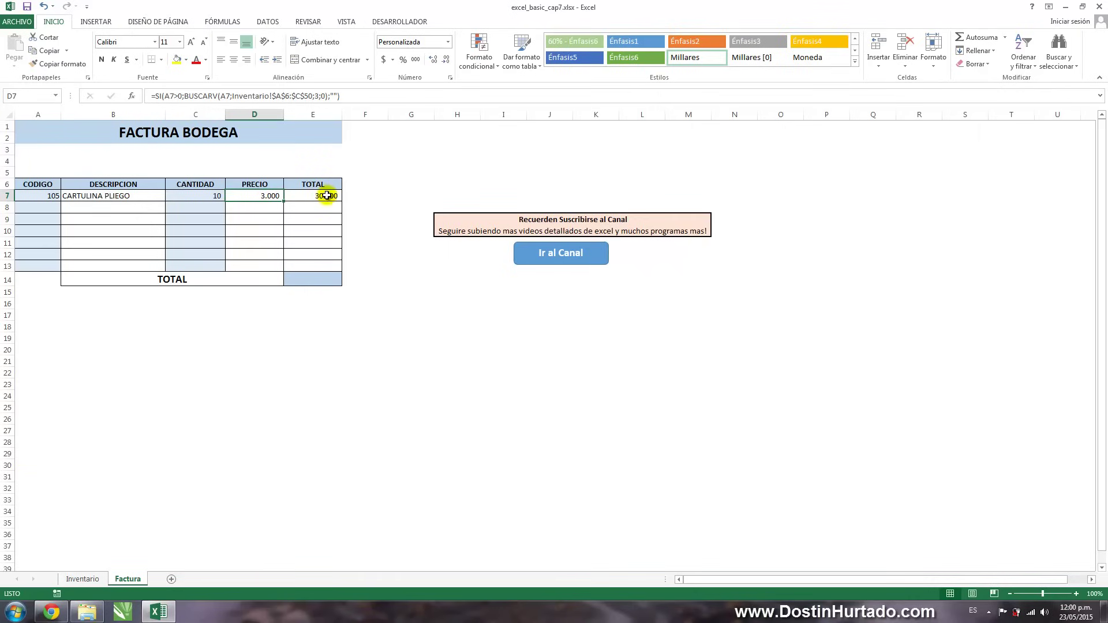
{"action": "left_click", "coordinate": [324, 279]}
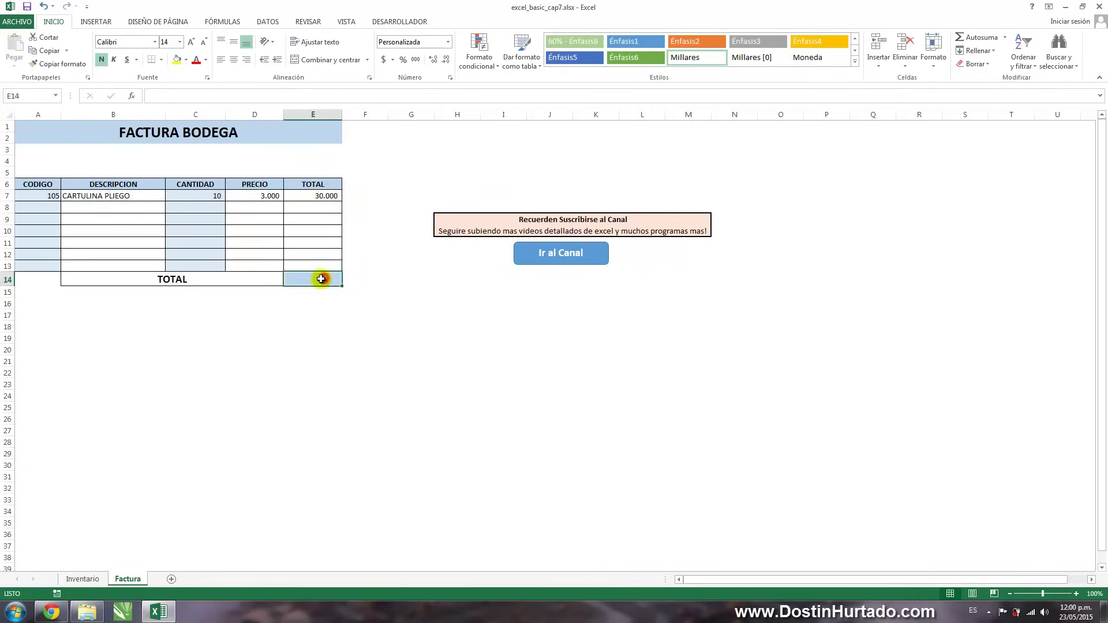
{"action": "left_click", "coordinate": [257, 326]}
Step: Change A7 to code 101 (LAPIZ) with quantity 5 and check the total formula
{"action": "left_click", "coordinate": [50, 200]}
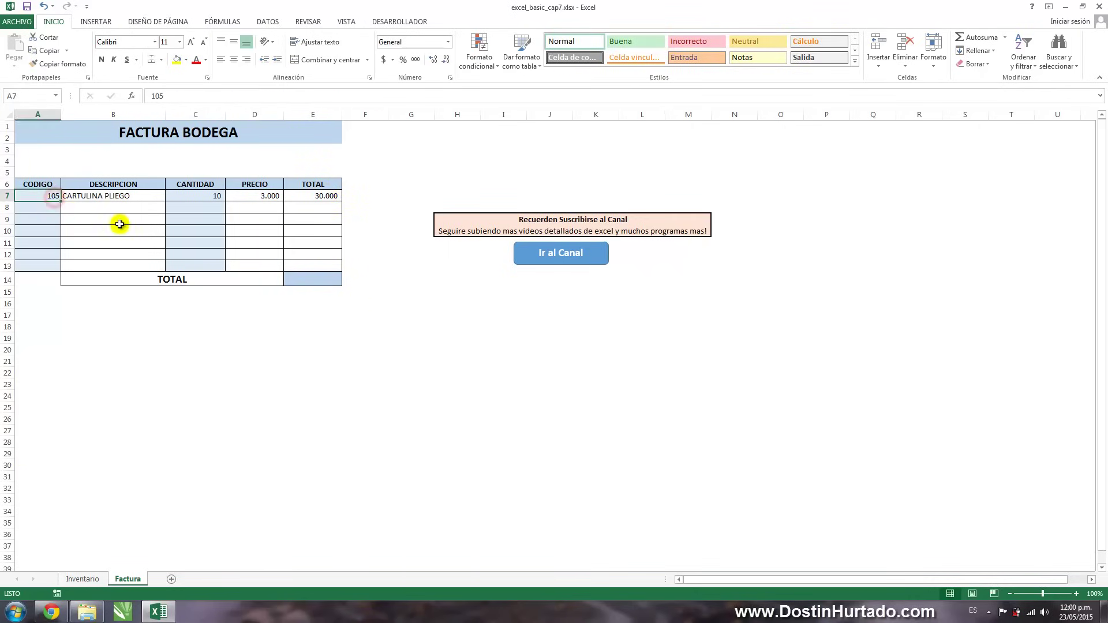
{"action": "type", "text": "101"}
{"action": "key", "text": "Return"}
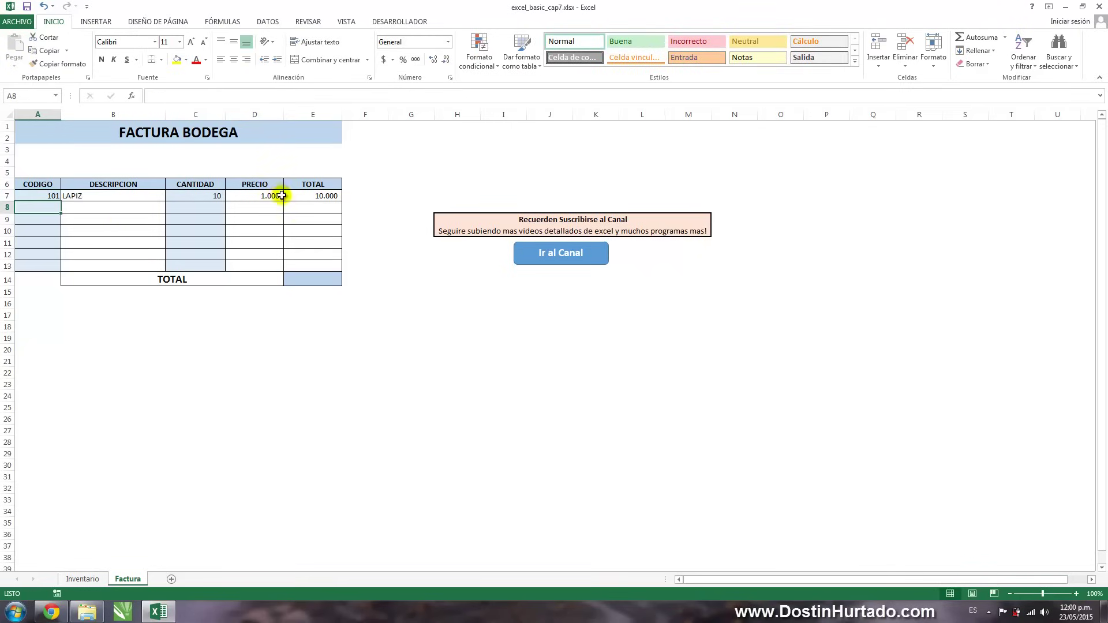
{"action": "left_click", "coordinate": [208, 196]}
{"action": "type", "text": "5"}
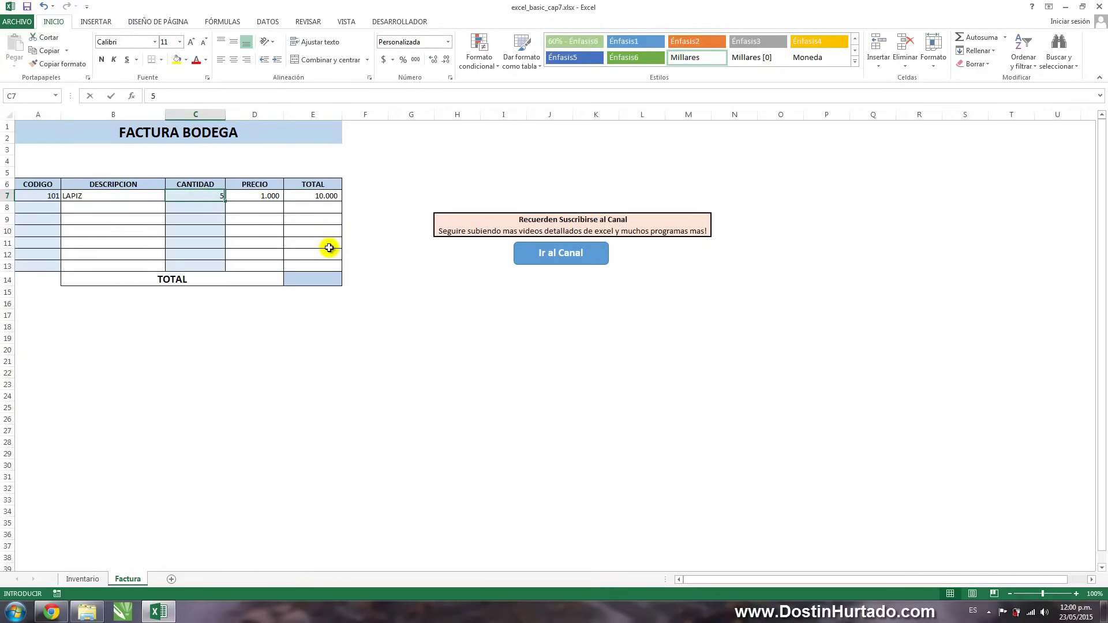
{"action": "left_click", "coordinate": [328, 197]}
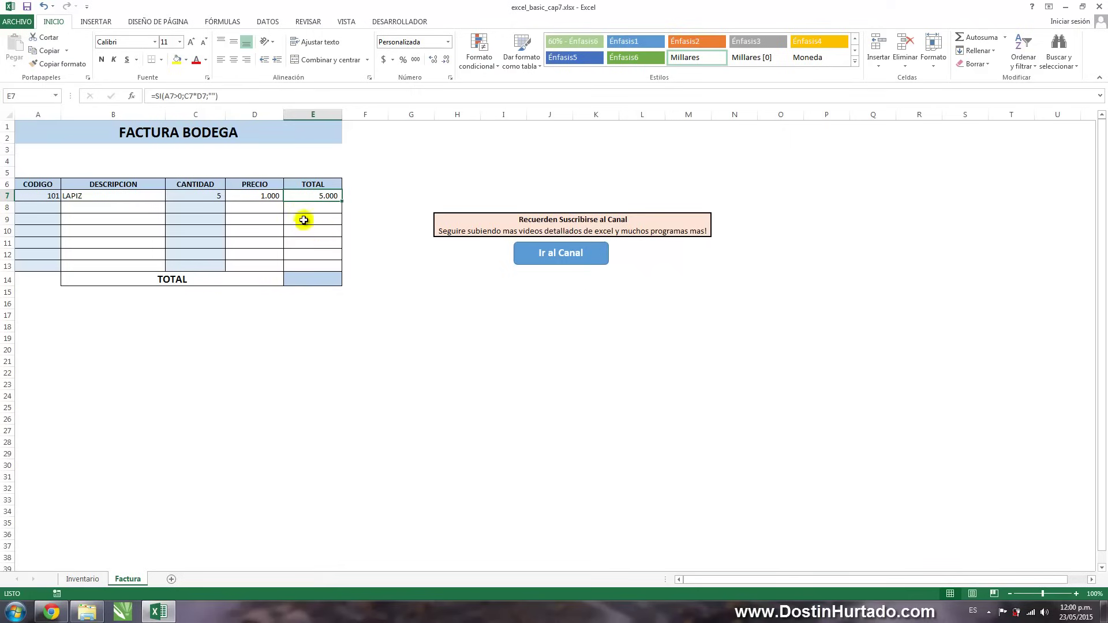
Step: Clear the test entries from invoice row 7 (A7:E7)
{"action": "left_click_drag", "start_coordinate": [321, 194], "coordinate": [42, 202]}
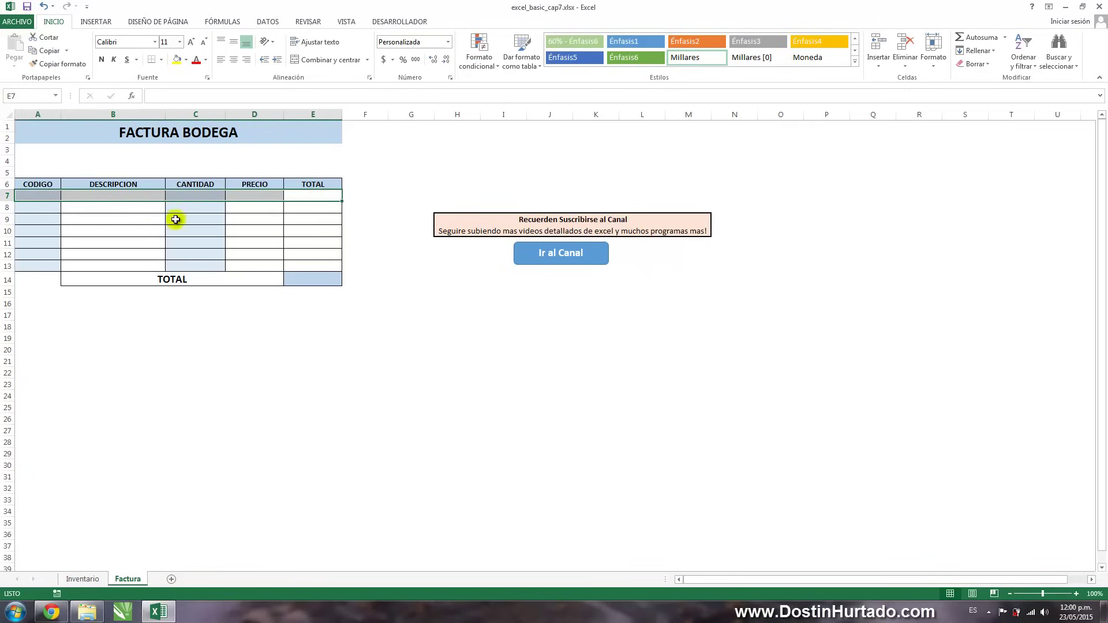
{"action": "key", "text": "Delete"}
{"action": "left_click", "coordinate": [266, 217]}
{"action": "left_click", "coordinate": [254, 200]}
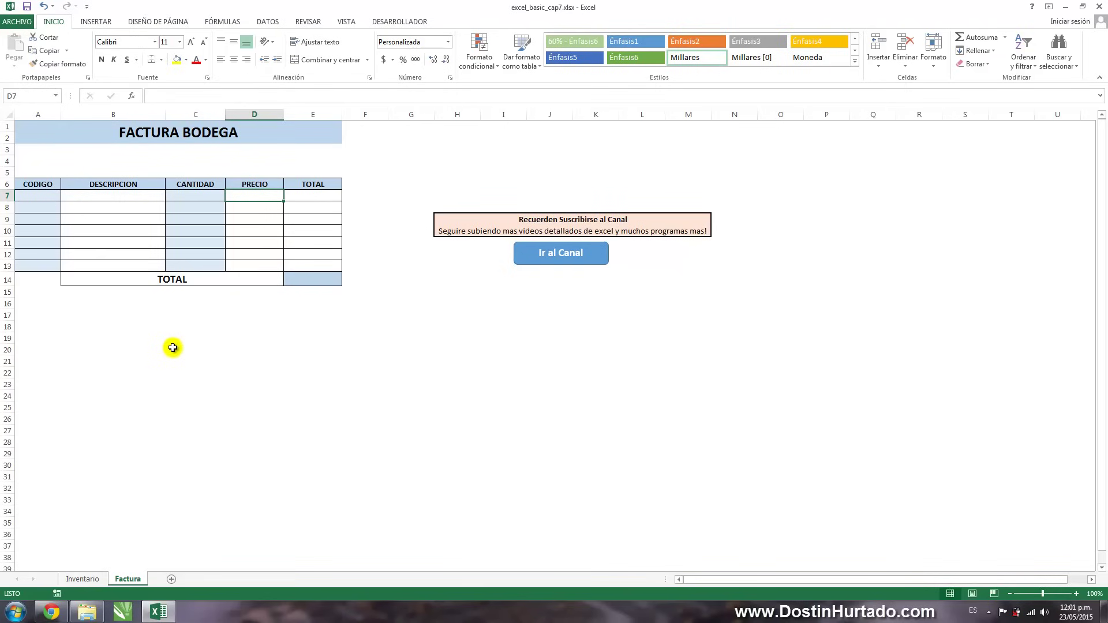
Step: On Inventario, refill the prices as a series starting 1000, 1500 down to MICROPUNTA
{"action": "left_click", "coordinate": [83, 579]}
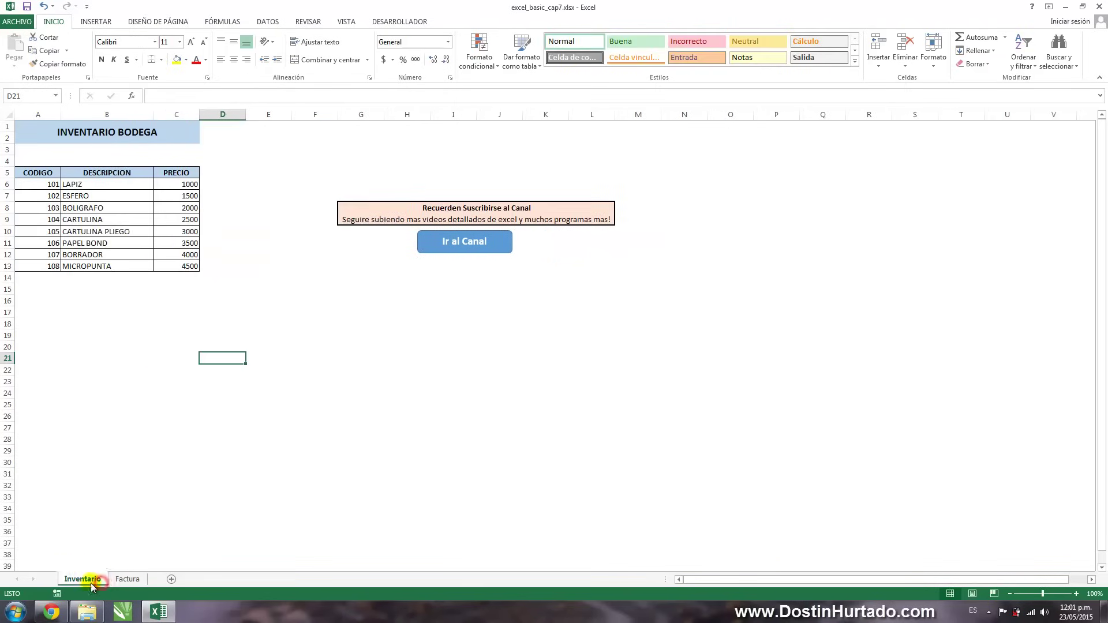
{"action": "left_click_drag", "start_coordinate": [47, 185], "coordinate": [174, 254]}
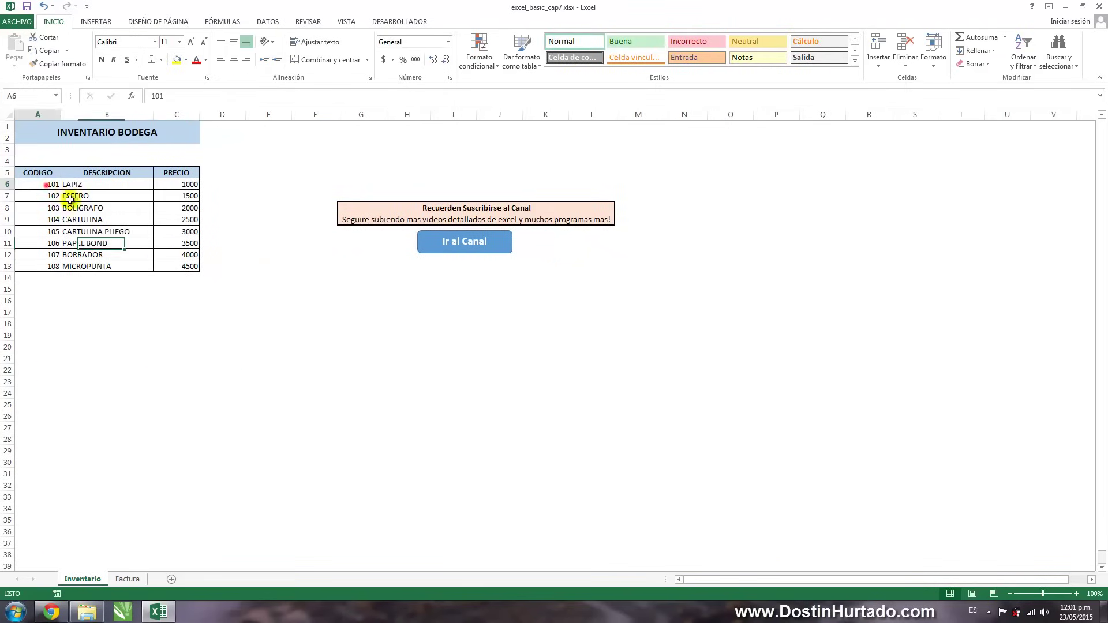
{"action": "left_click", "coordinate": [169, 274]}
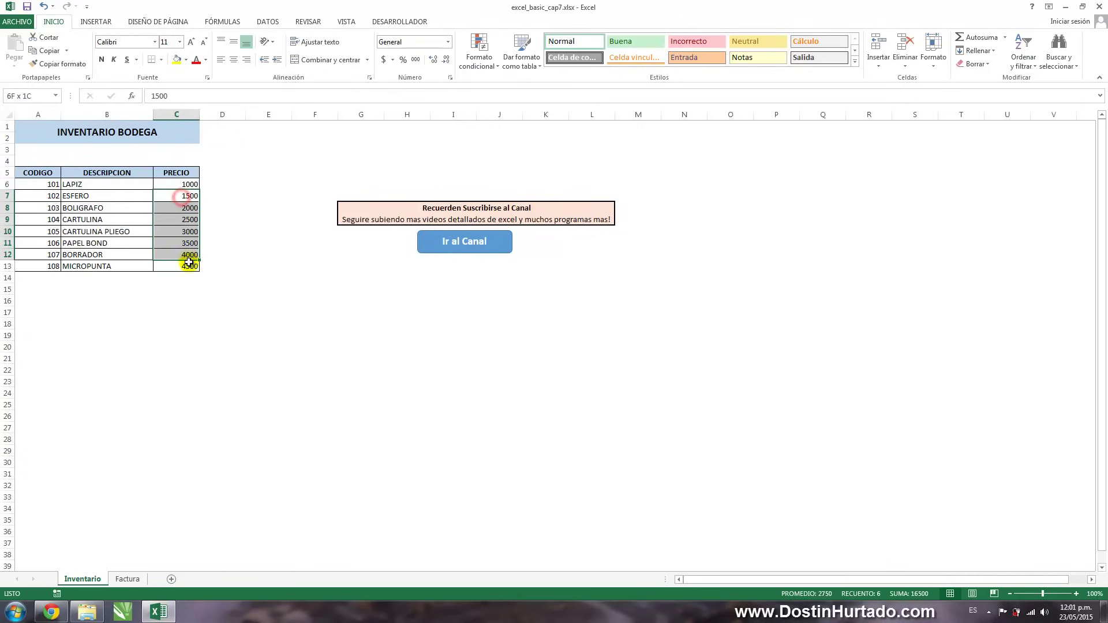
{"action": "left_click_drag", "start_coordinate": [174, 196], "coordinate": [180, 267]}
{"action": "key", "text": "Delete"}
{"action": "left_click", "coordinate": [174, 197]}
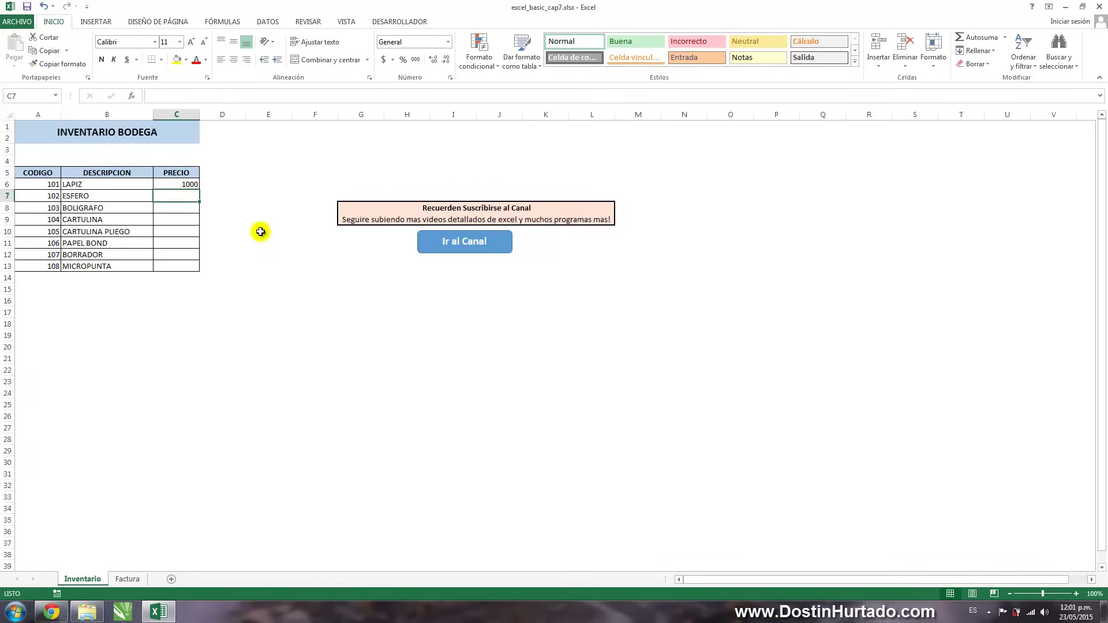
{"action": "type", "text": "1500"}
{"action": "key", "text": "Return"}
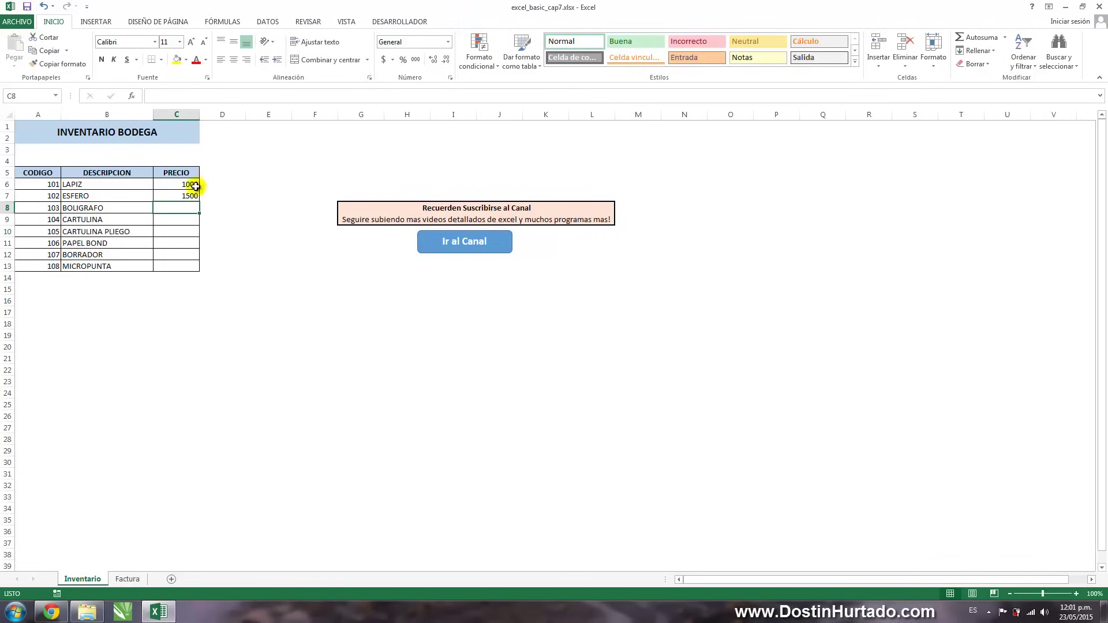
{"action": "left_click_drag", "start_coordinate": [191, 184], "coordinate": [199, 270]}
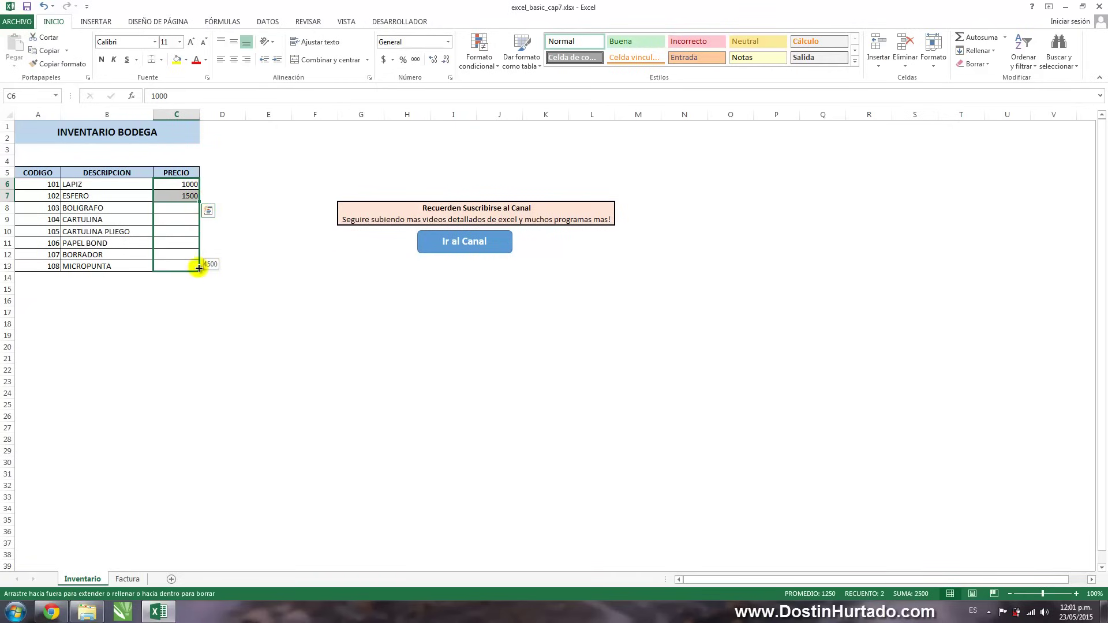
{"action": "left_click", "coordinate": [190, 184]}
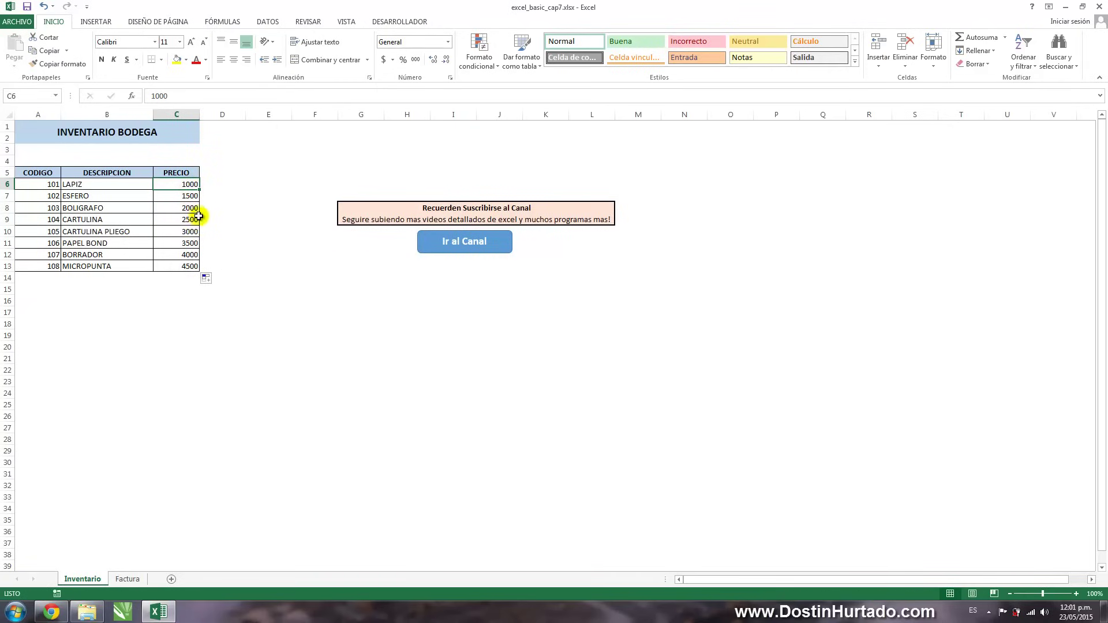
Step: Fill the item codes as a series 101 to 108 down the code column, then return to Factura
{"action": "left_click_drag", "start_coordinate": [60, 189], "coordinate": [60, 268]}
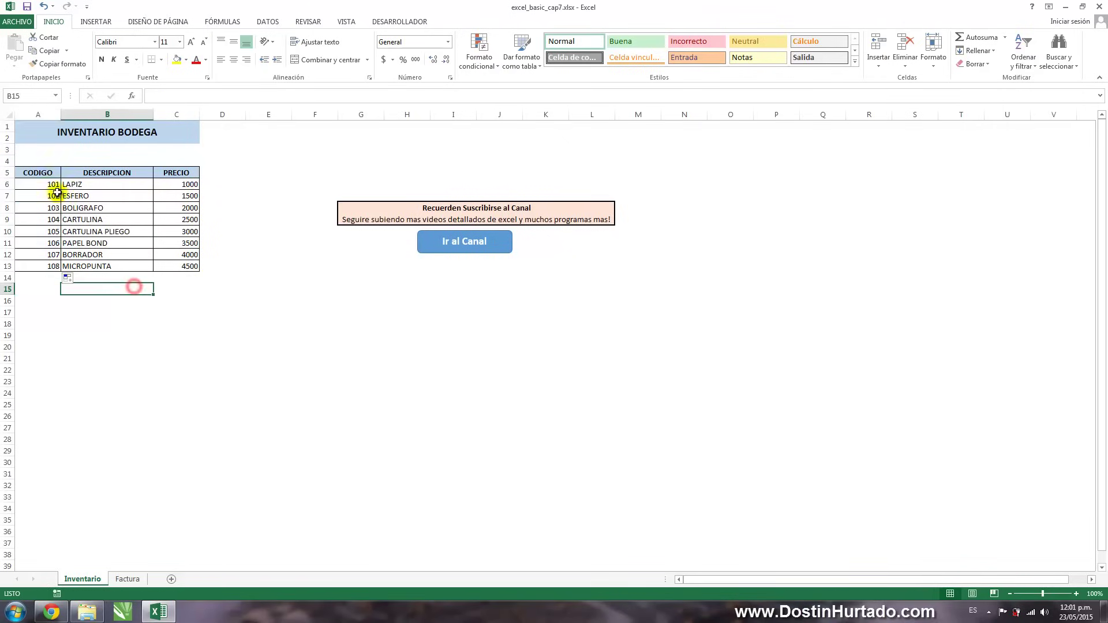
{"action": "left_click_drag", "start_coordinate": [59, 190], "coordinate": [56, 273]}
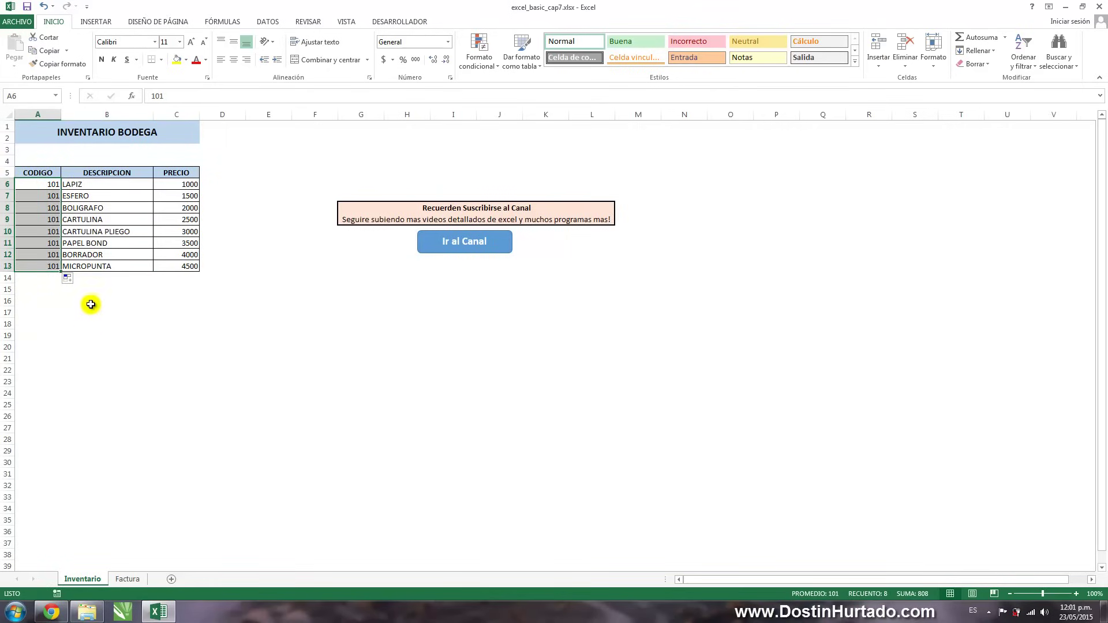
{"action": "key", "text": "ctrl+z"}
{"action": "left_click_drag", "start_coordinate": [59, 190], "coordinate": [58, 271]}
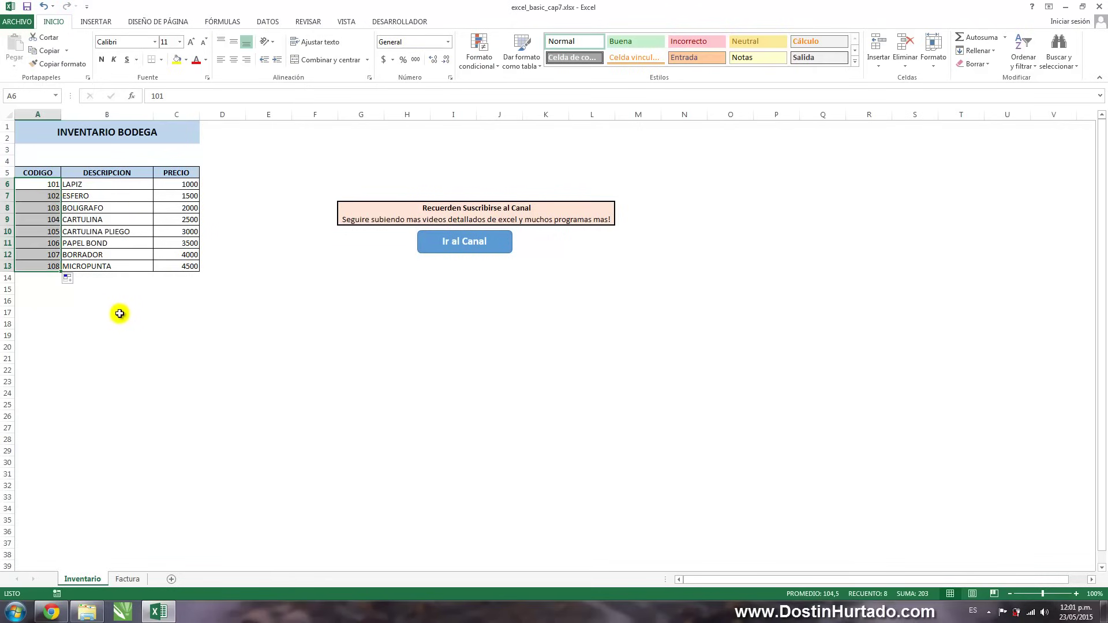
{"action": "left_click", "coordinate": [229, 288]}
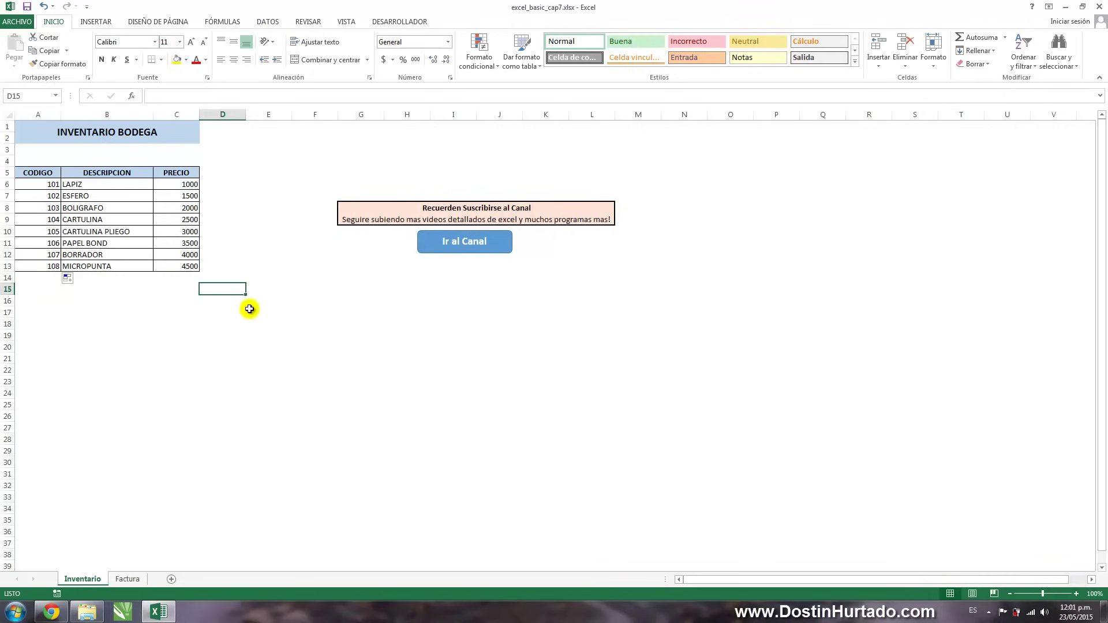
{"action": "left_click", "coordinate": [128, 579]}
{"action": "left_click", "coordinate": [89, 199]}
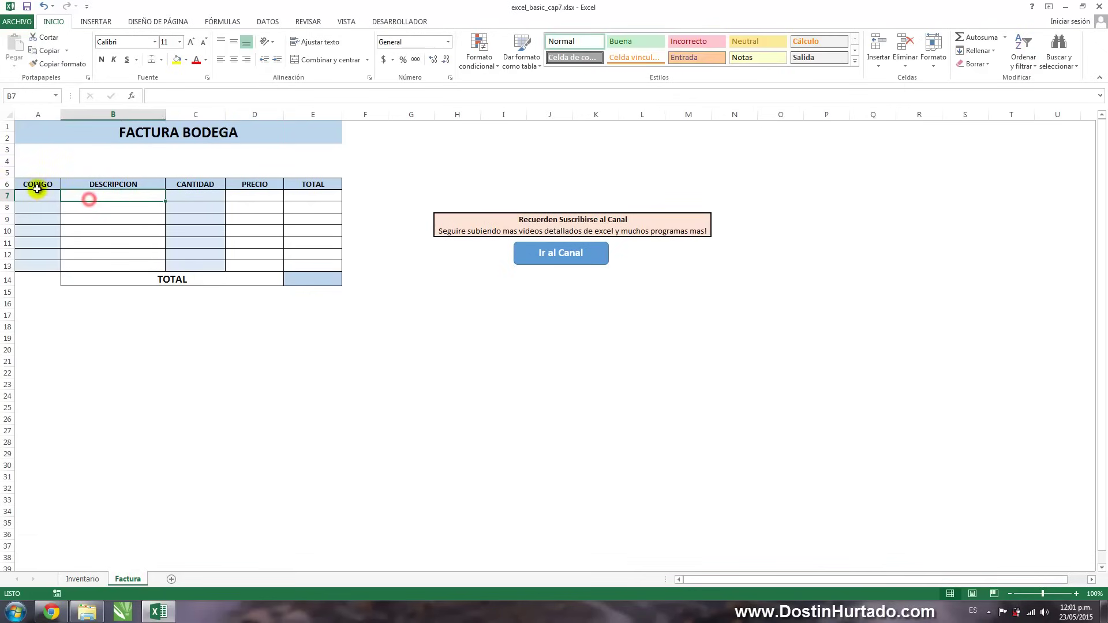
{"action": "left_click", "coordinate": [271, 198]}
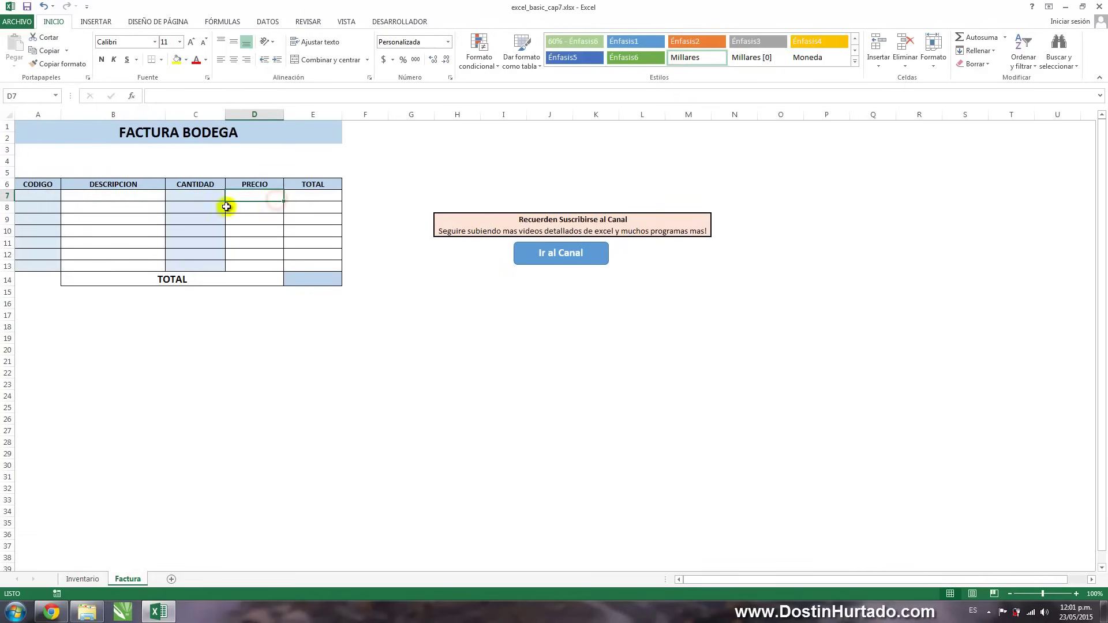
{"action": "left_click", "coordinate": [42, 199]}
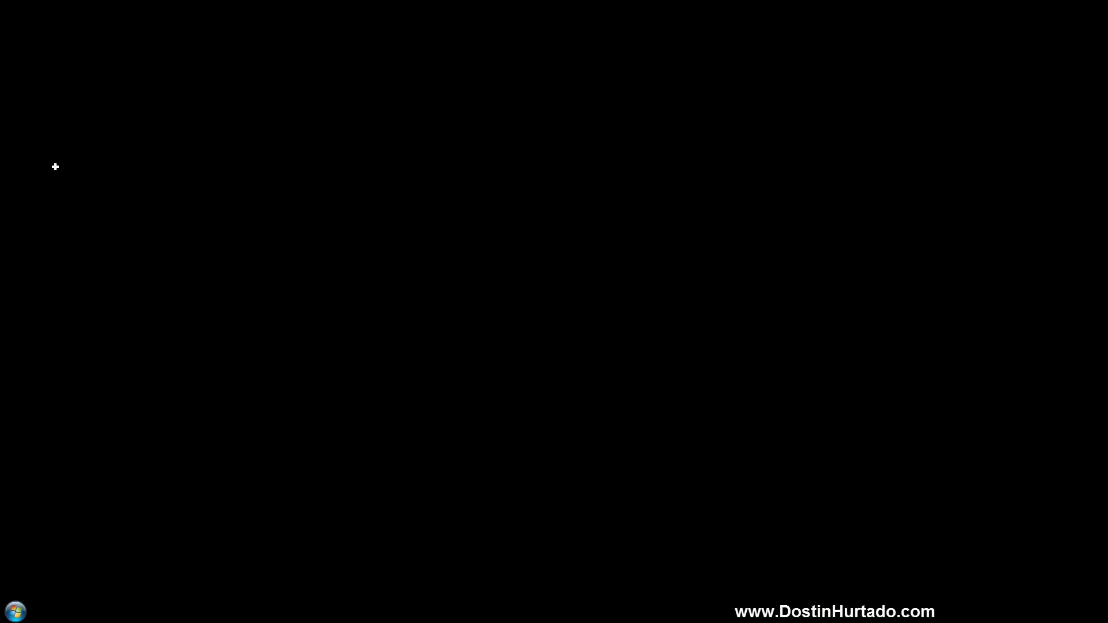
Step: Enter product code 101 in cell A7
{"action": "type", "text": "101"}
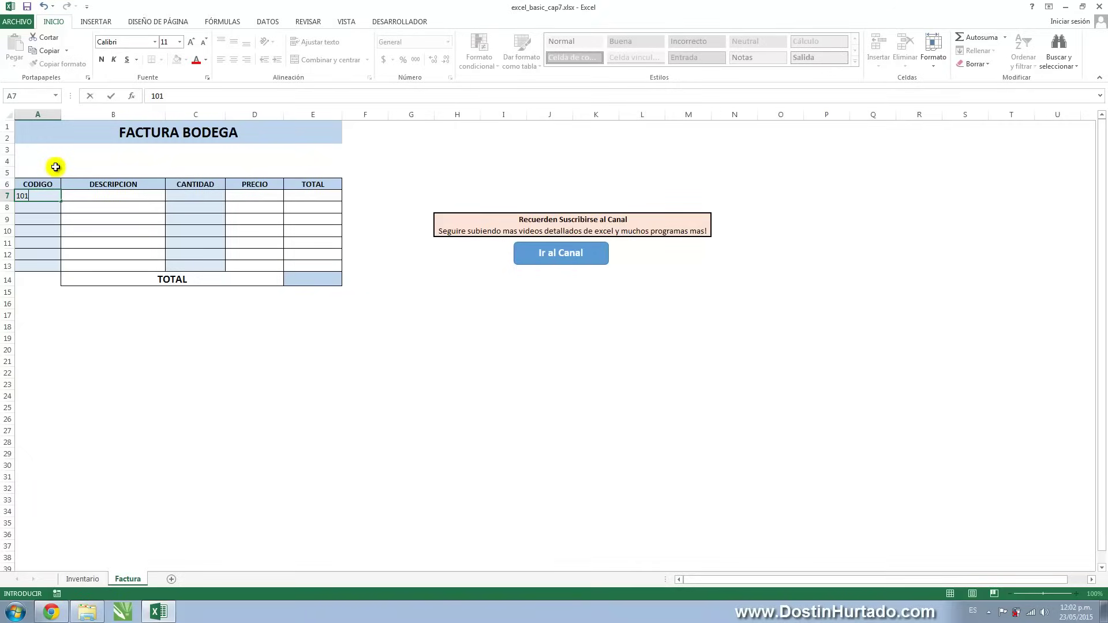
{"action": "key", "text": "Return"}
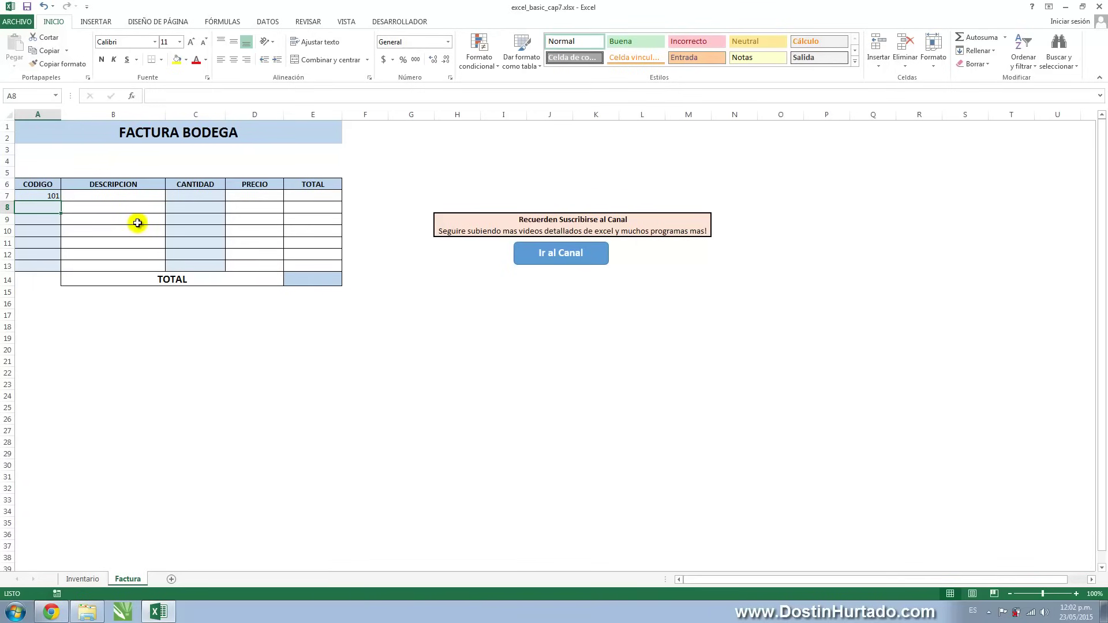
{"action": "left_click", "coordinate": [107, 200]}
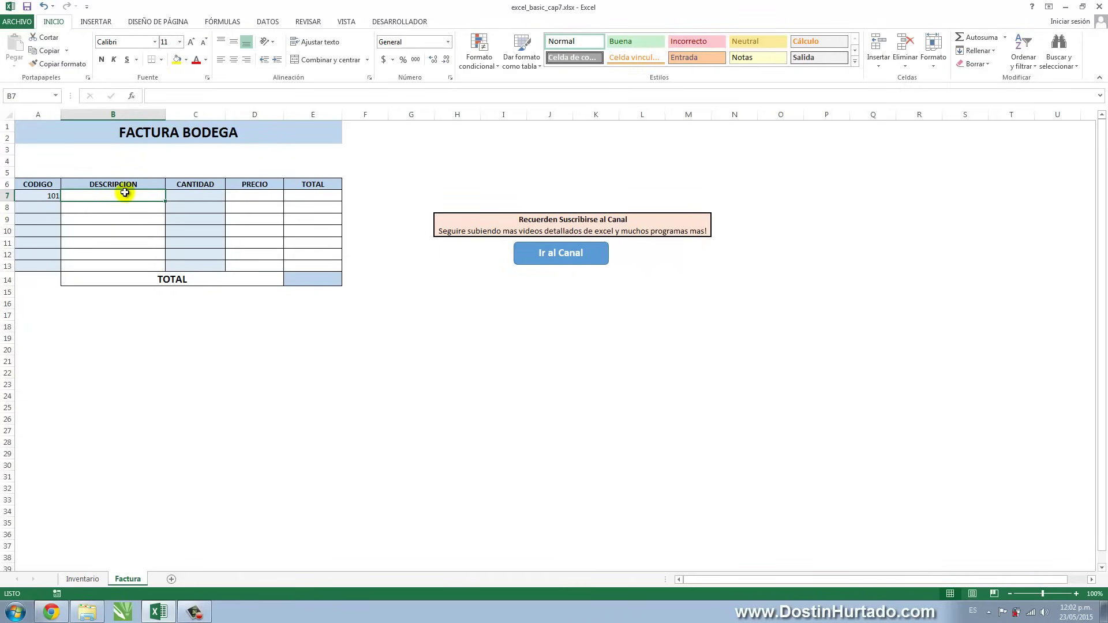
Step: Insert the BUSCARV function into B7, choosing it from the Todo category
{"action": "left_click", "coordinate": [132, 96]}
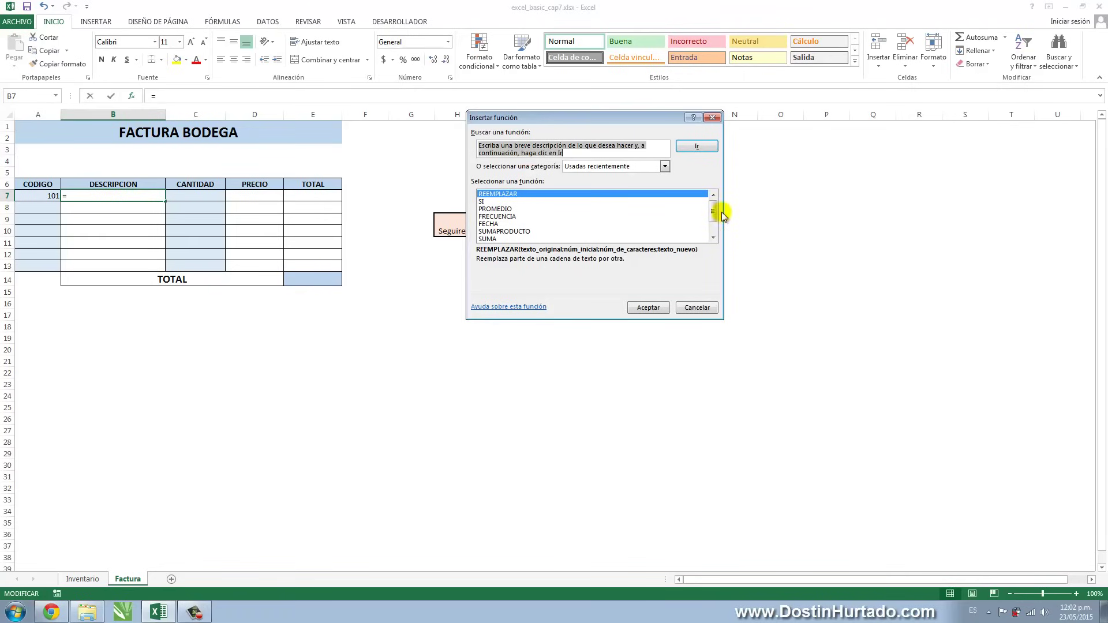
{"action": "left_click_drag", "start_coordinate": [716, 208], "coordinate": [716, 223]}
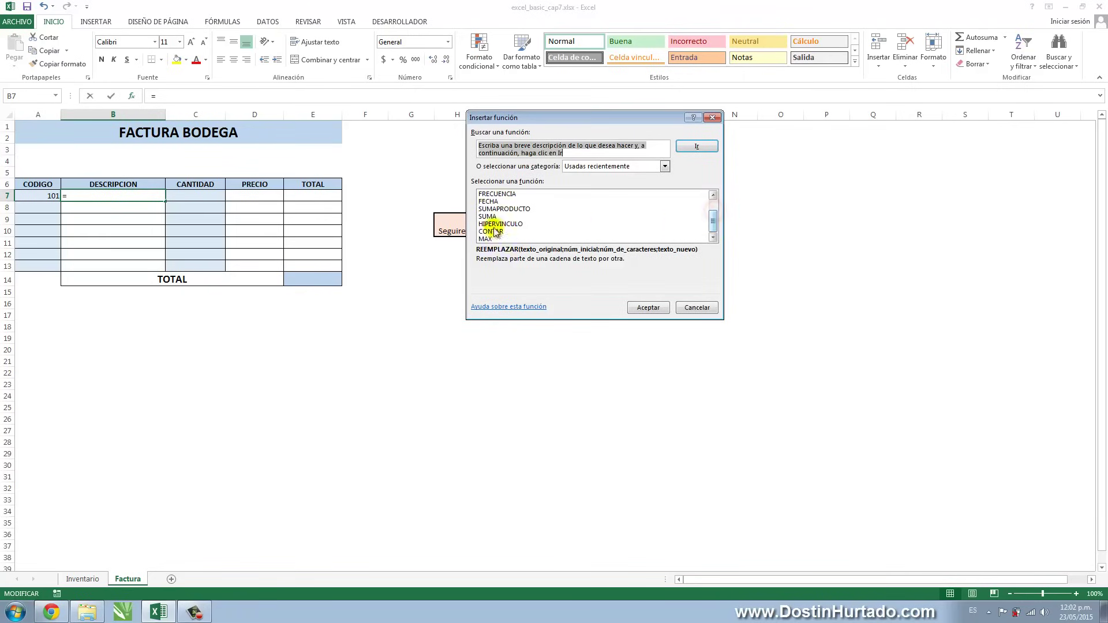
{"action": "left_click", "coordinate": [629, 168]}
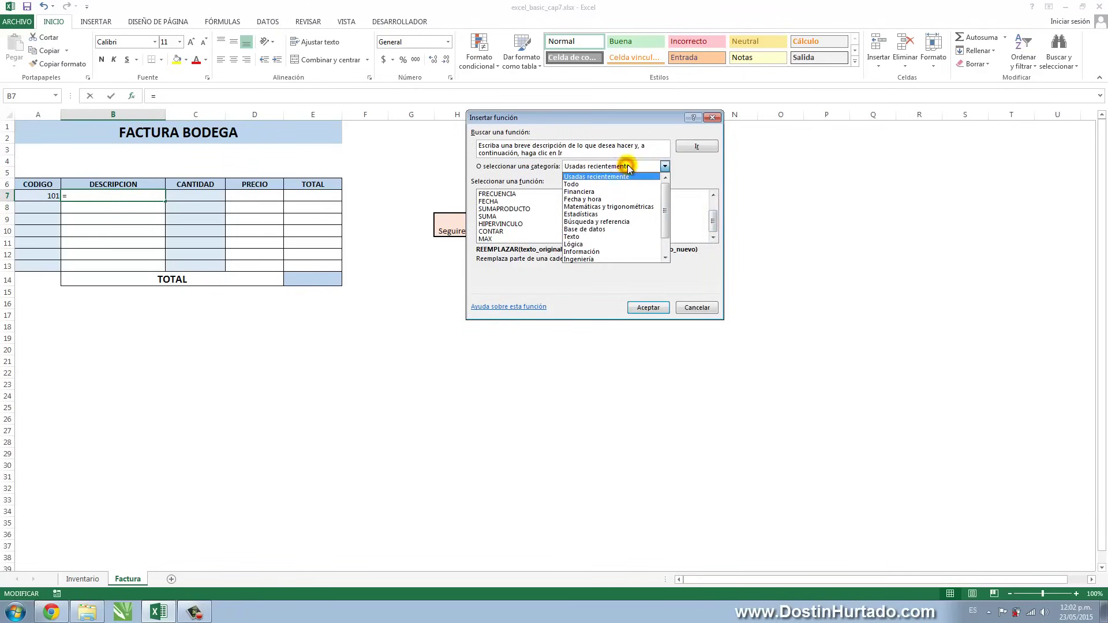
{"action": "left_click", "coordinate": [579, 184]}
{"action": "left_click", "coordinate": [510, 216]}
{"action": "key", "text": "b"}
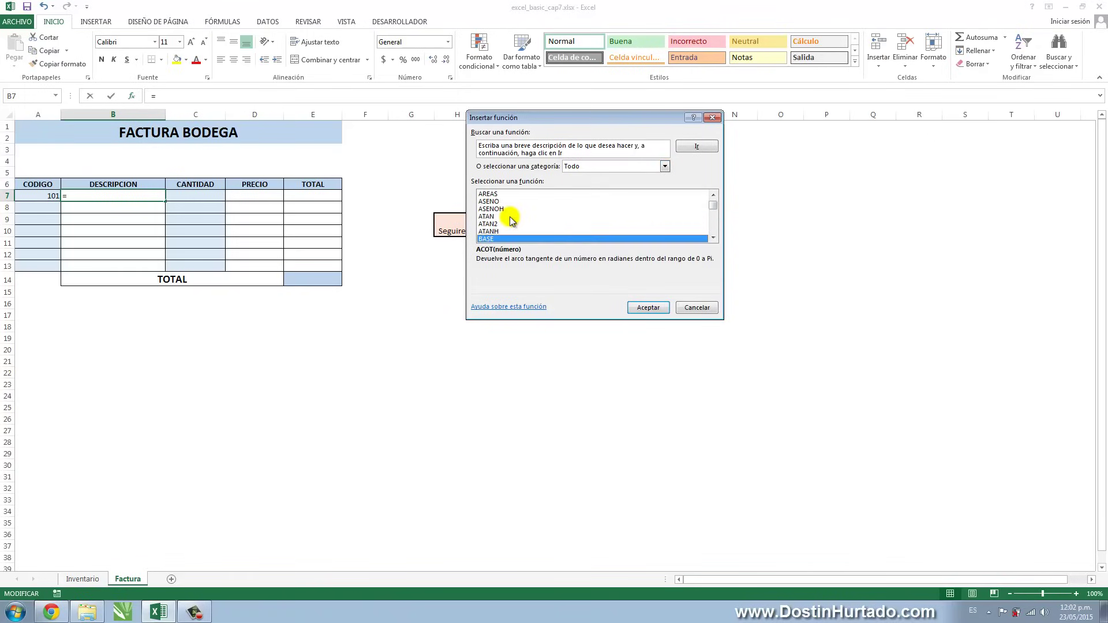
{"action": "key", "text": "Down"}
{"action": "key", "text": "Down"}
{"action": "key", "text": "Down"}
{"action": "key", "text": "Down"}
{"action": "key", "text": "Down"}
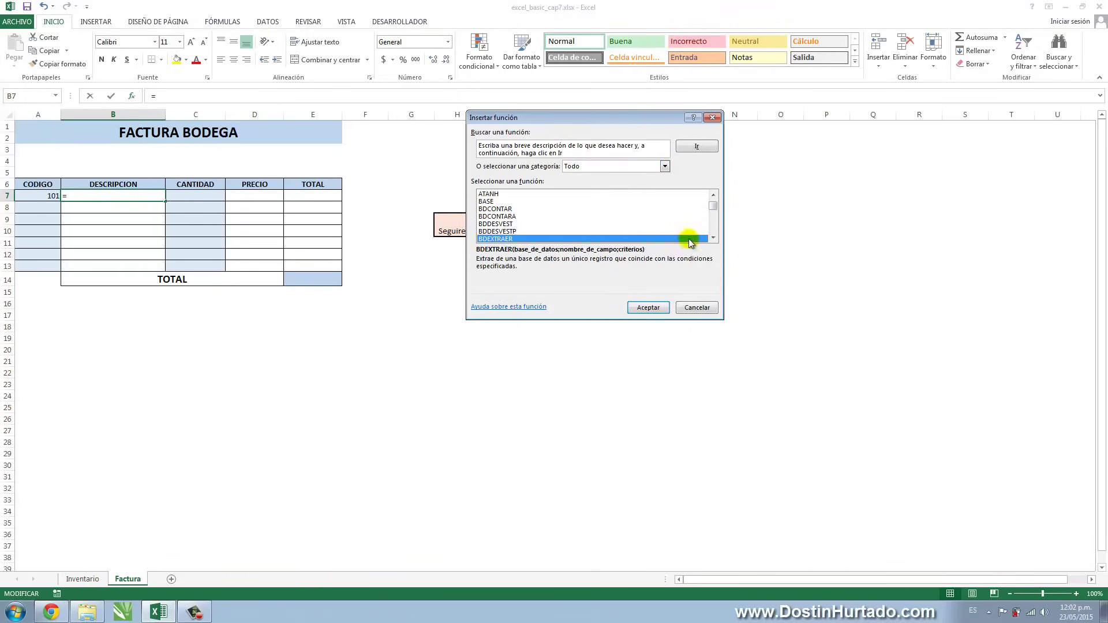
{"action": "left_click", "coordinate": [713, 239]}
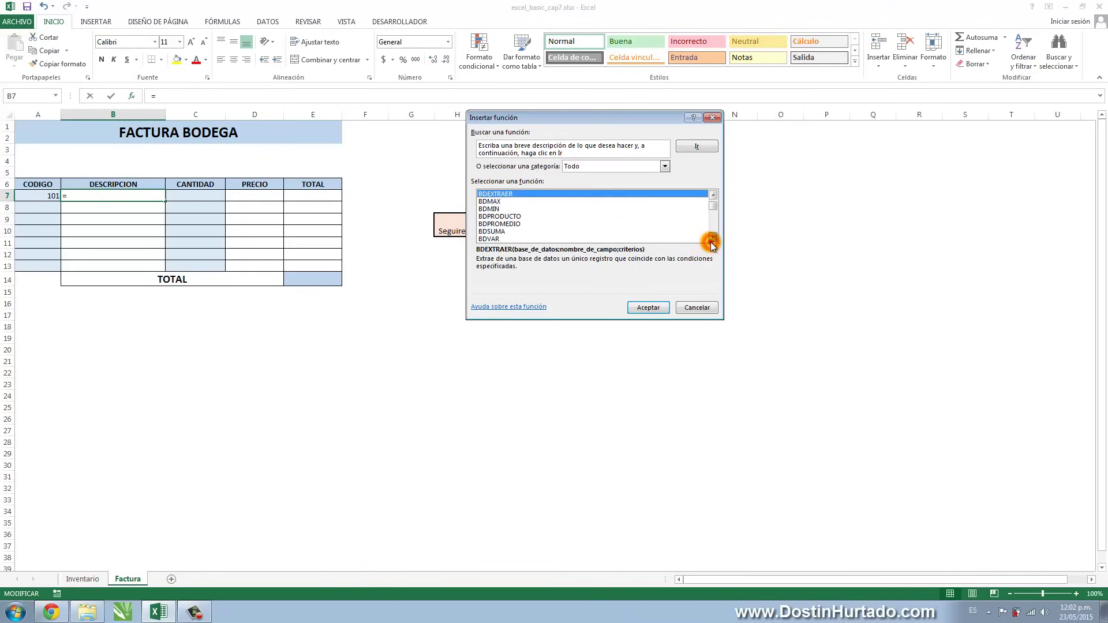
{"action": "left_click", "coordinate": [713, 239]}
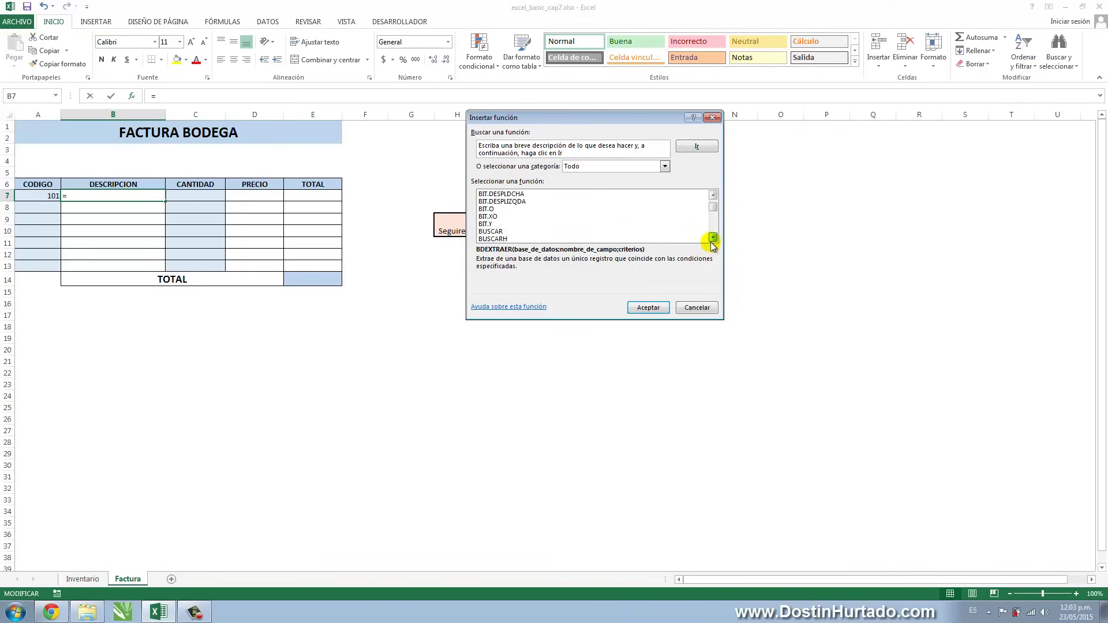
{"action": "left_click", "coordinate": [494, 208]}
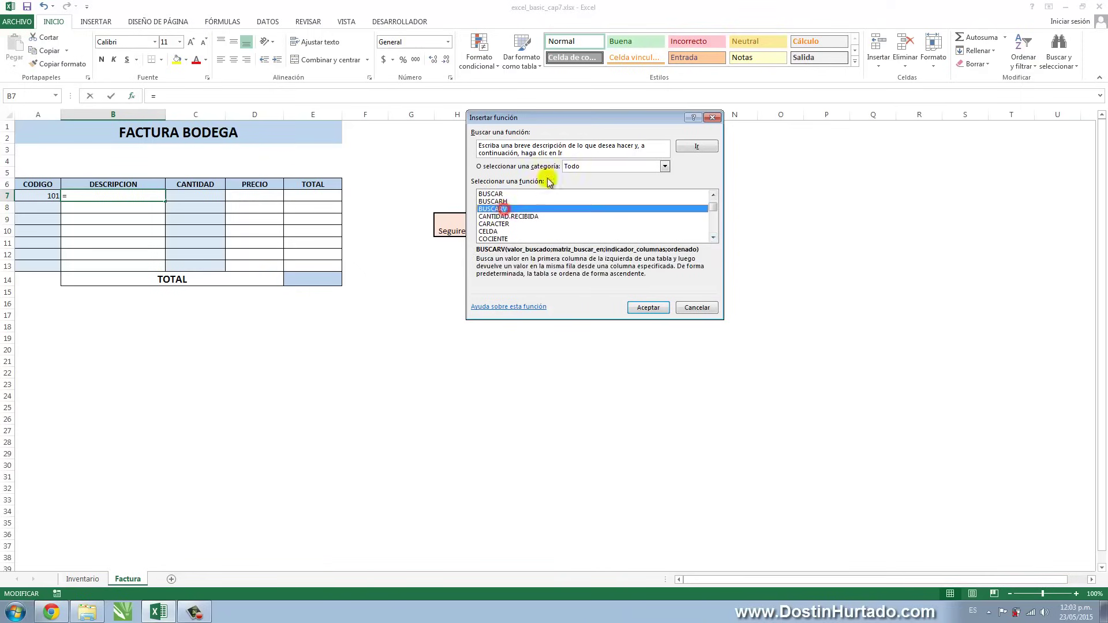
{"action": "left_click", "coordinate": [570, 153]}
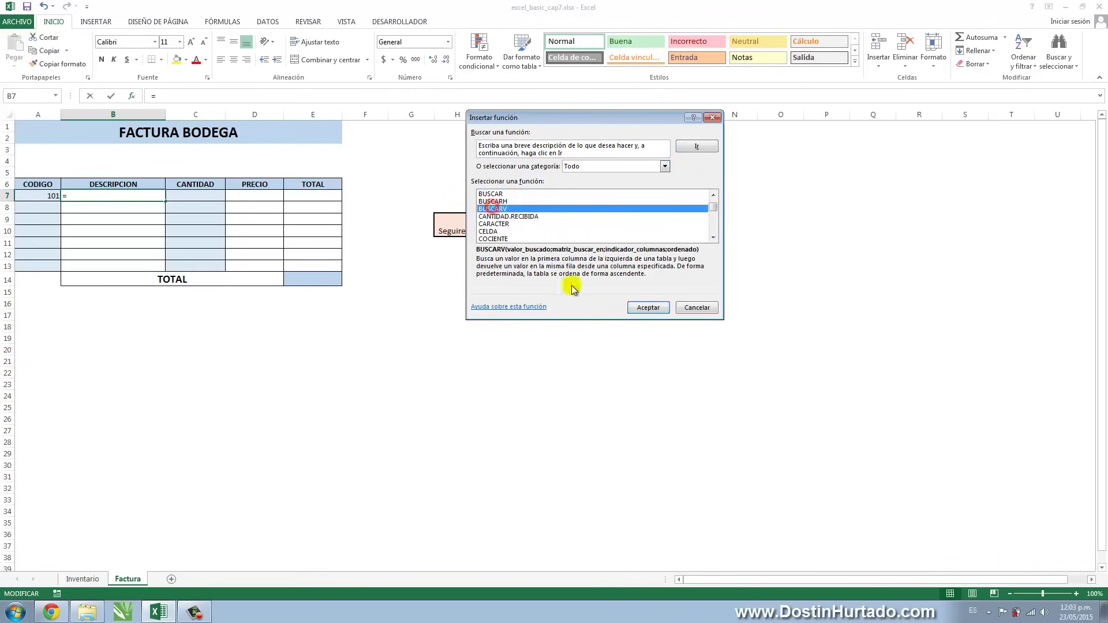
{"action": "left_click", "coordinate": [634, 306]}
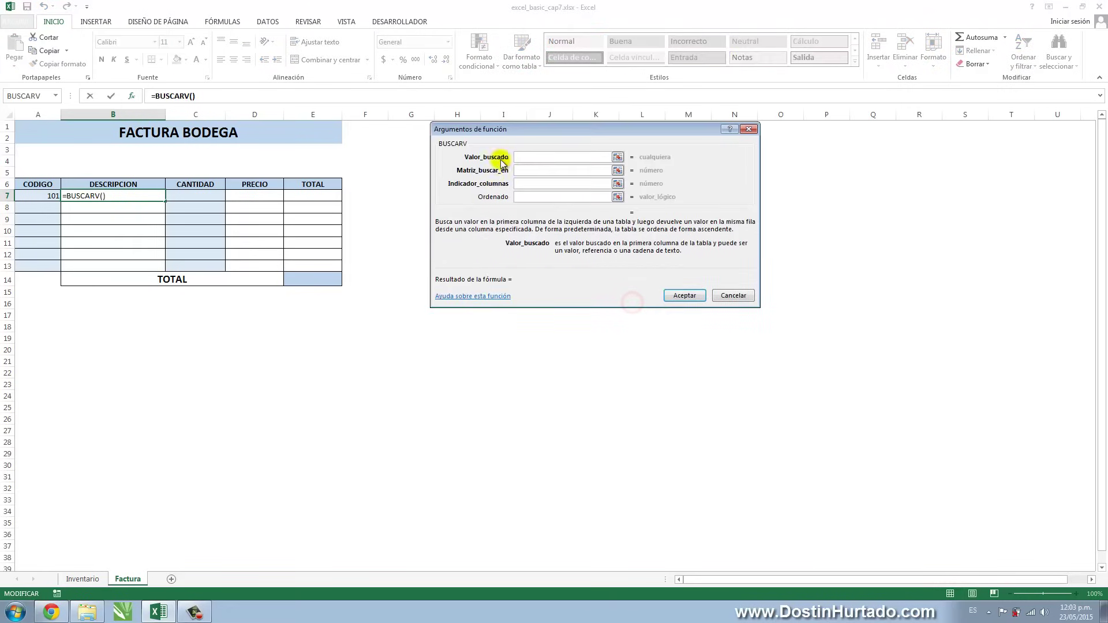
Step: Set BUSCARV's lookup value (Valor_buscado) to cell A7
{"action": "left_click_drag", "start_coordinate": [507, 129], "coordinate": [430, 164]}
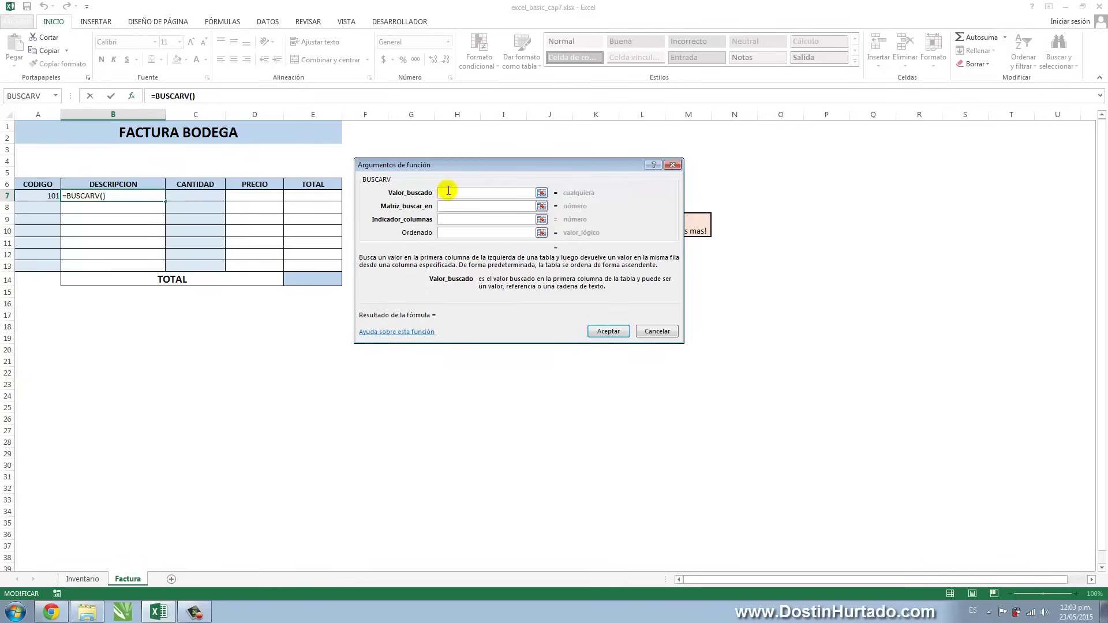
{"action": "left_click", "coordinate": [46, 196]}
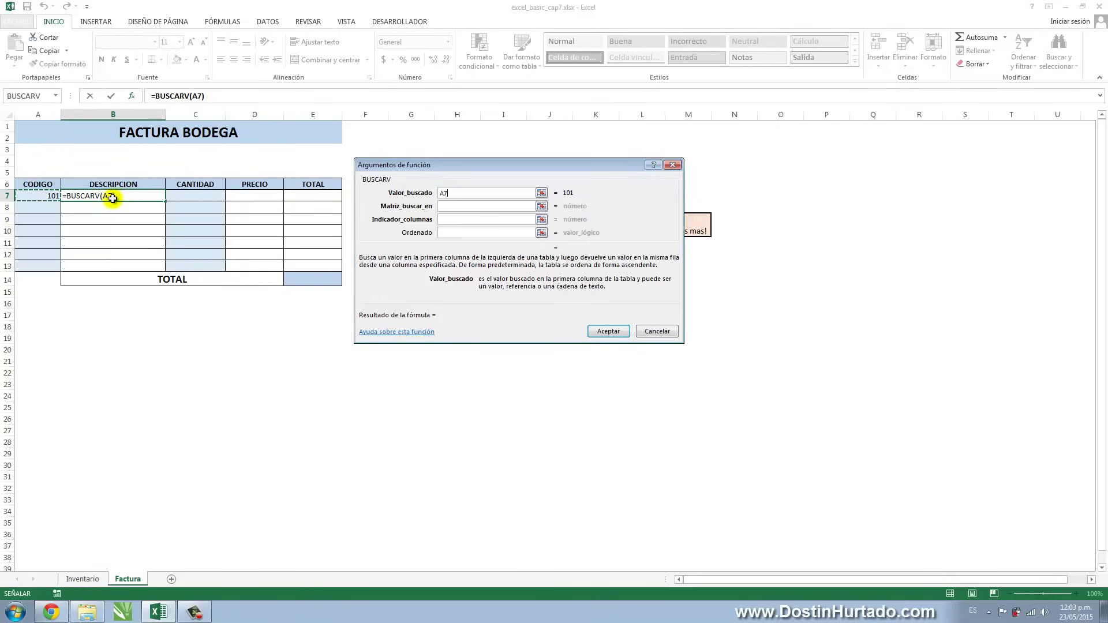
{"action": "left_click", "coordinate": [451, 208]}
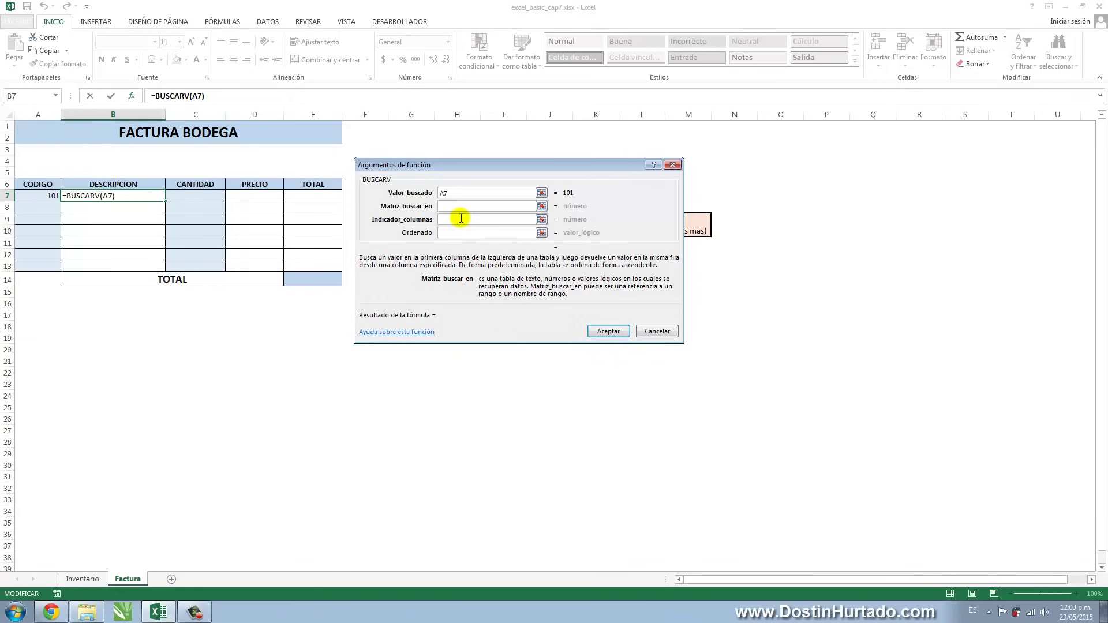
Step: Set the table array to Inventario!A6:C100, extending the A6:C13 selection to row 100
{"action": "left_click", "coordinate": [82, 579]}
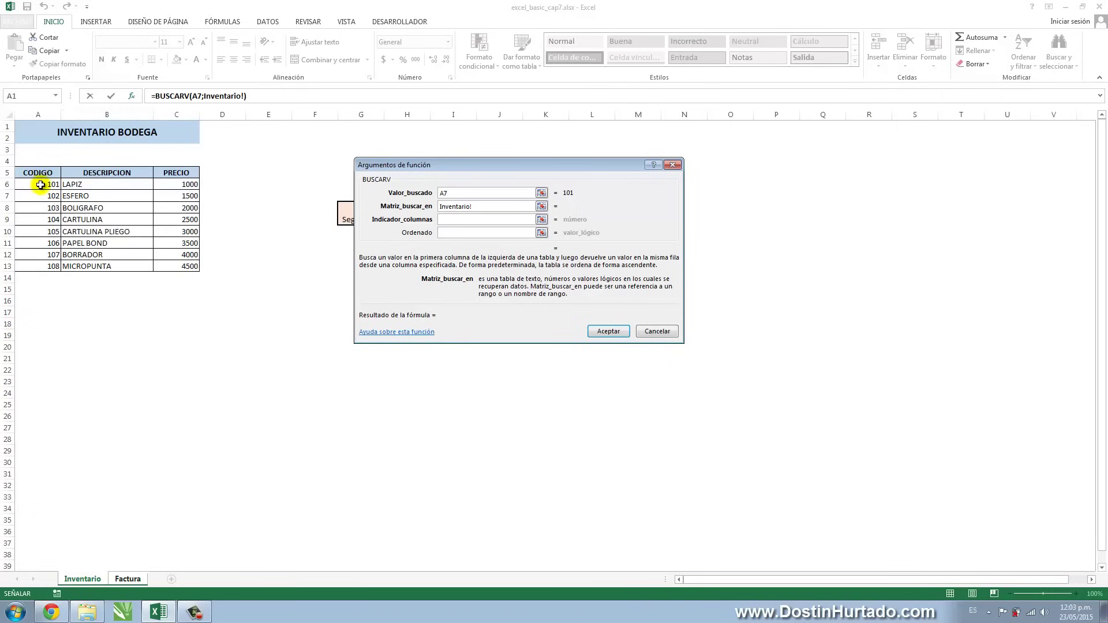
{"action": "left_click_drag", "start_coordinate": [40, 185], "coordinate": [173, 266]}
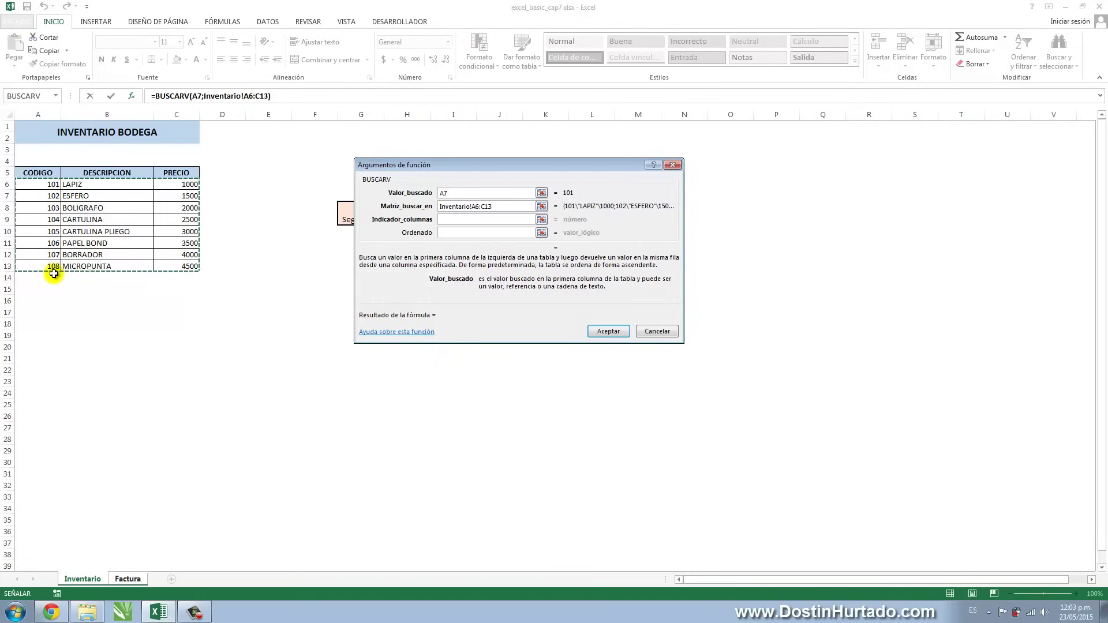
{"action": "left_click", "coordinate": [487, 206]}
{"action": "type", "text": "100"}
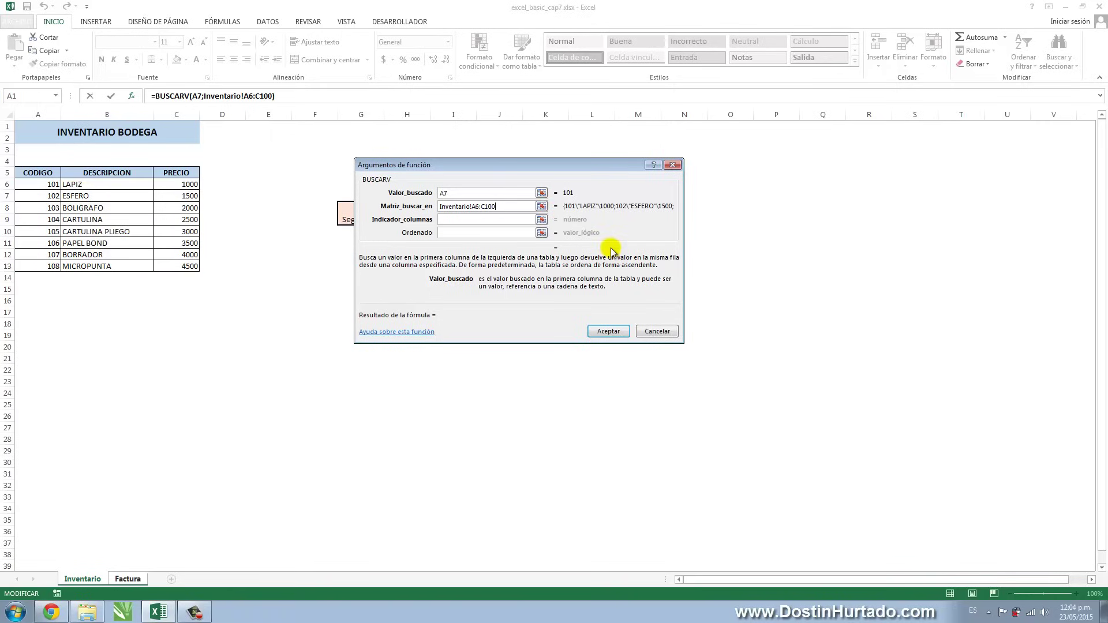
{"action": "left_click", "coordinate": [500, 205]}
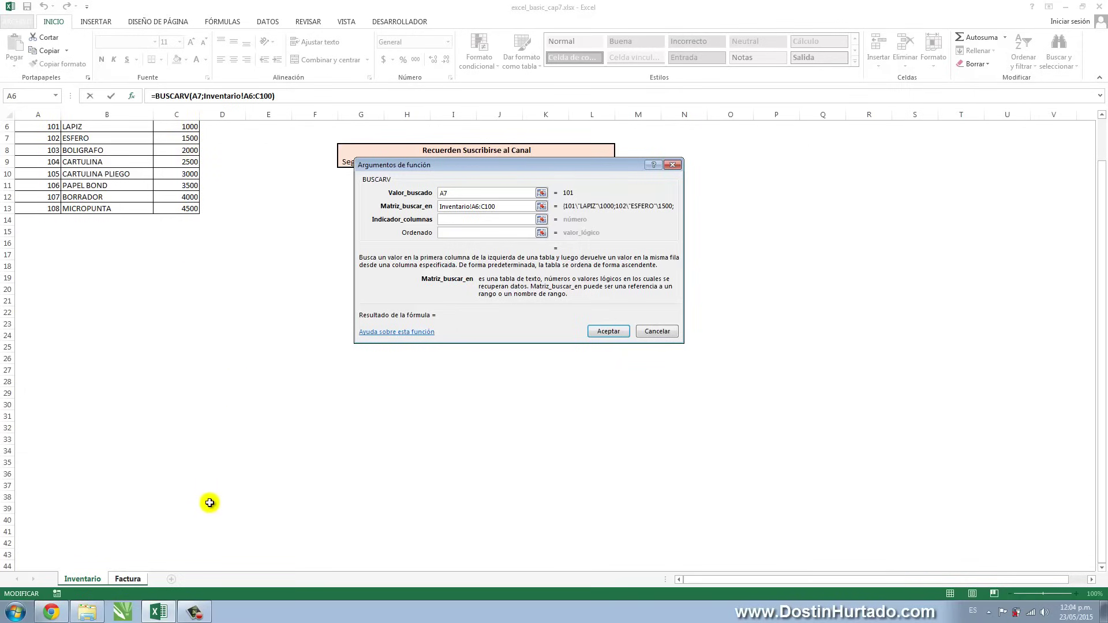
{"action": "left_click", "coordinate": [498, 208]}
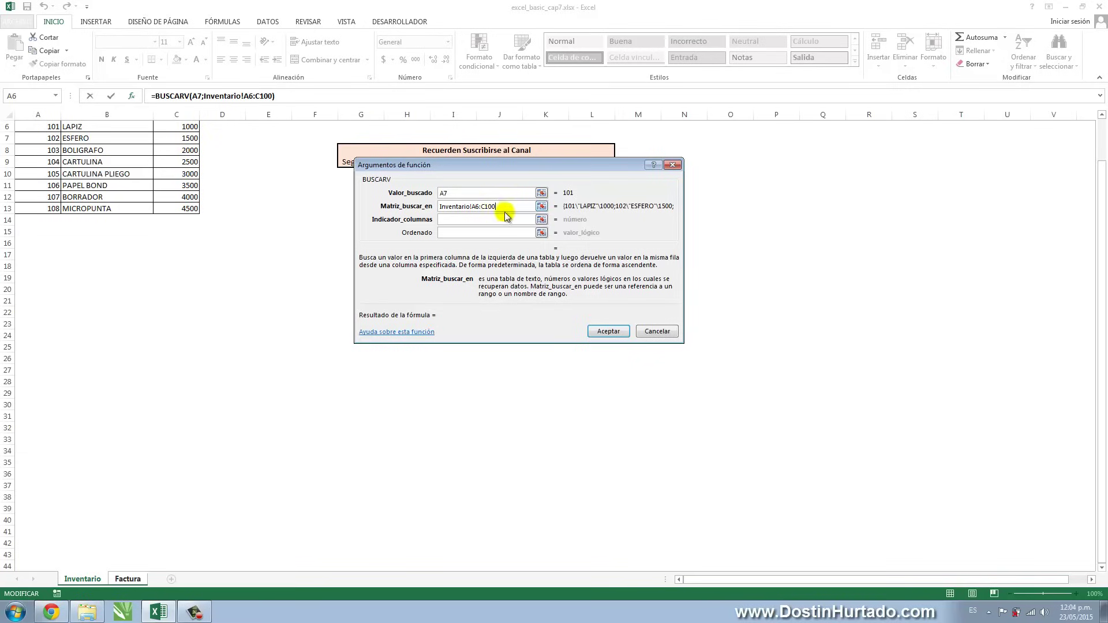
Step: Set the BUSCARV column index to 2 so it returns the Inventario description
{"action": "left_click", "coordinate": [452, 221]}
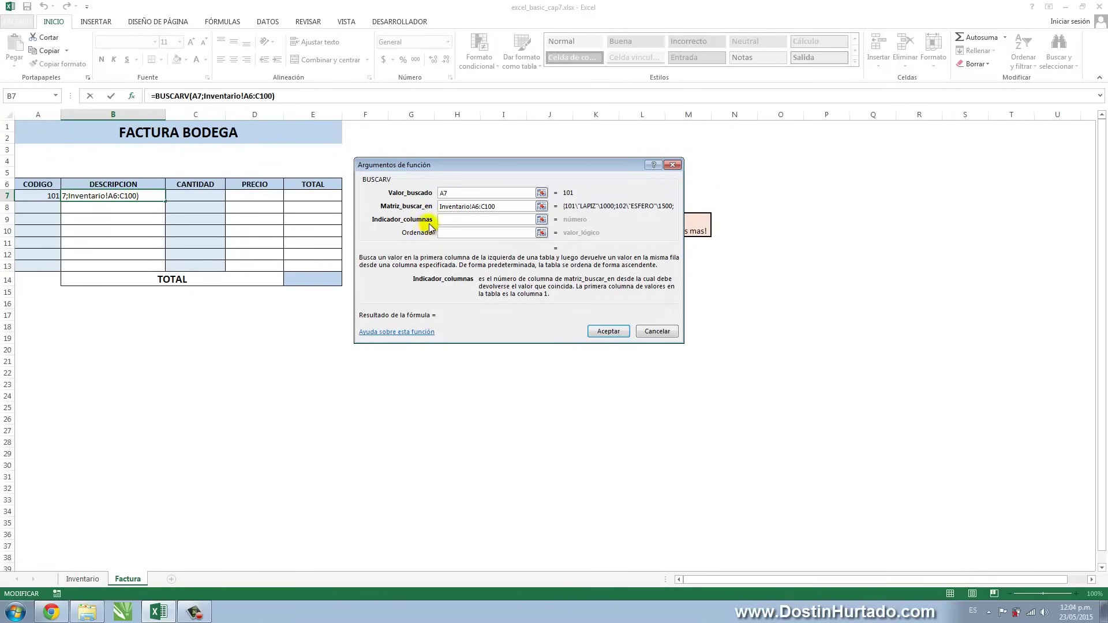
{"action": "left_click", "coordinate": [82, 579]}
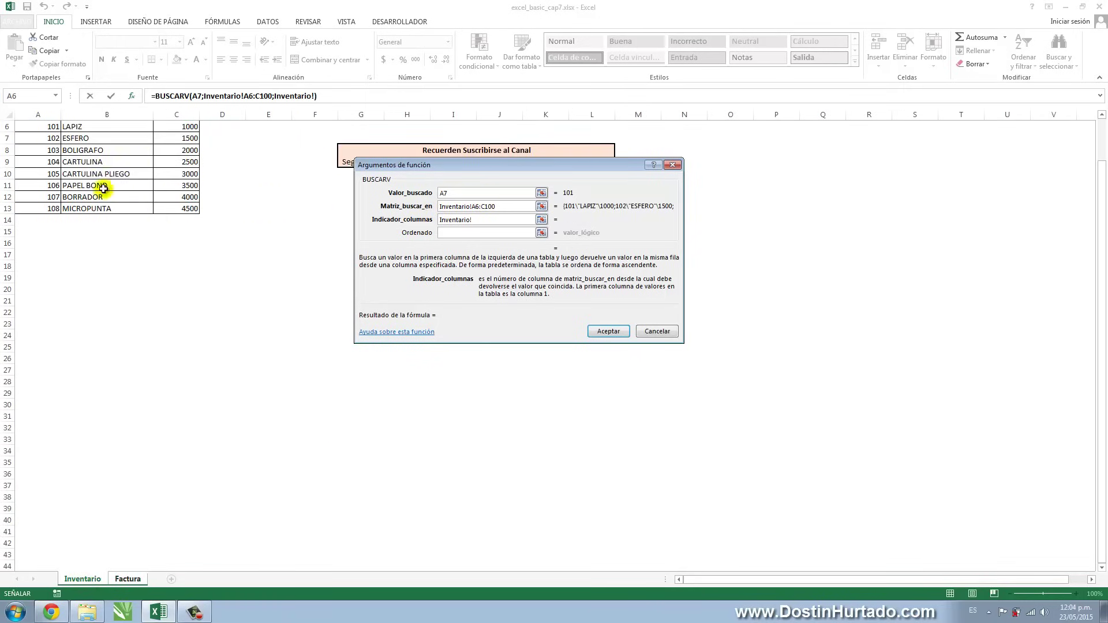
{"action": "scroll", "coordinate": [109, 192], "scroll_direction": "up", "scroll_amount": 2}
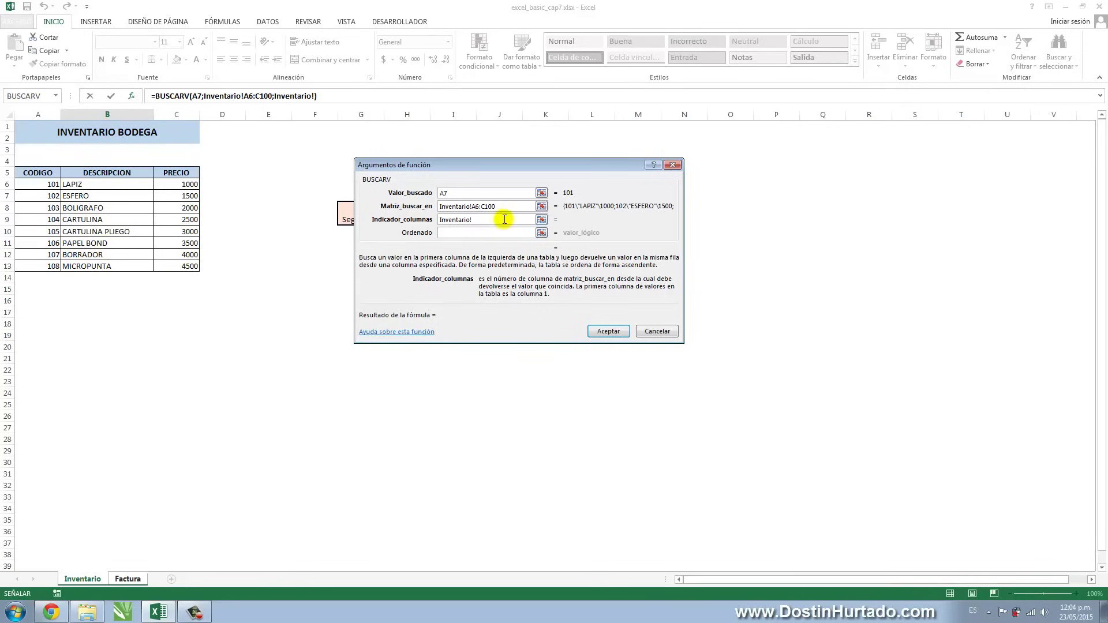
{"action": "left_click_drag", "start_coordinate": [502, 219], "coordinate": [439, 220]}
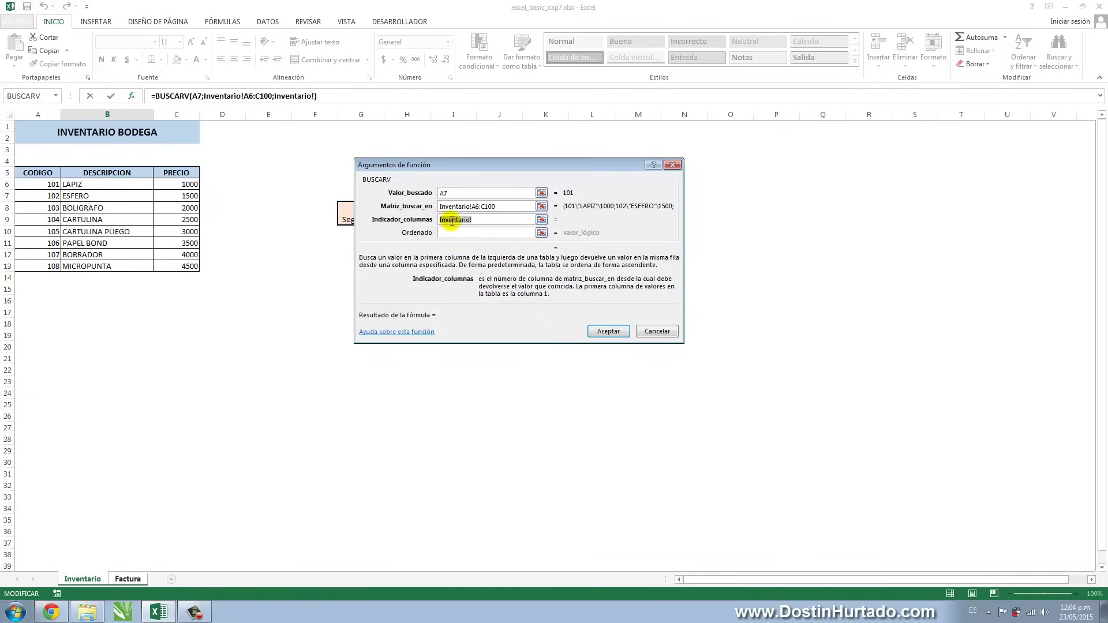
{"action": "type", "text": "2"}
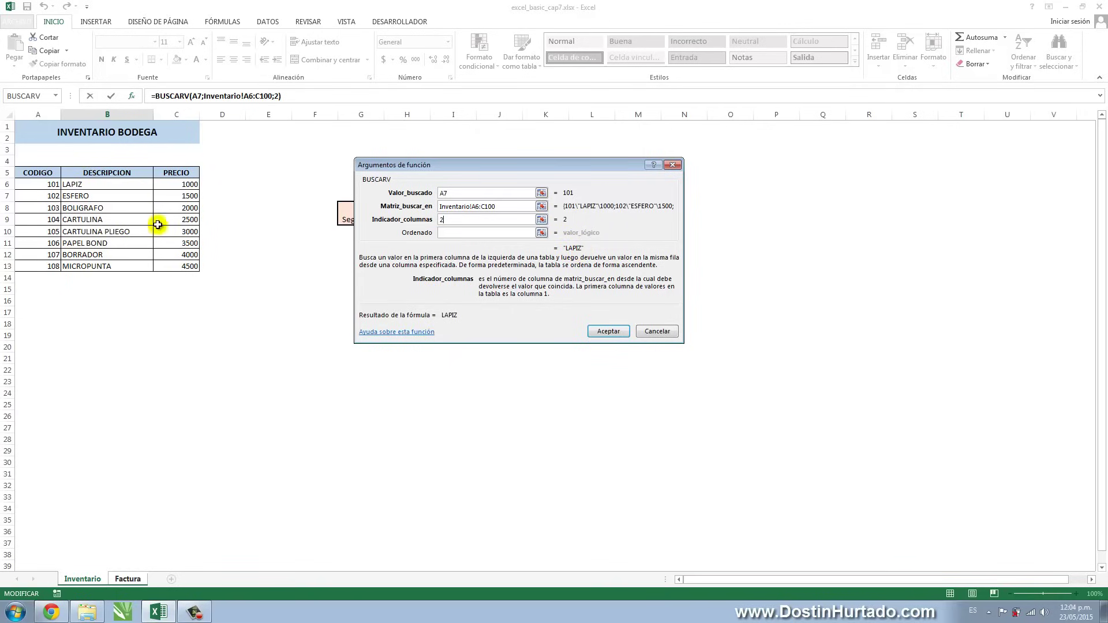
{"action": "type", "text": "3"}
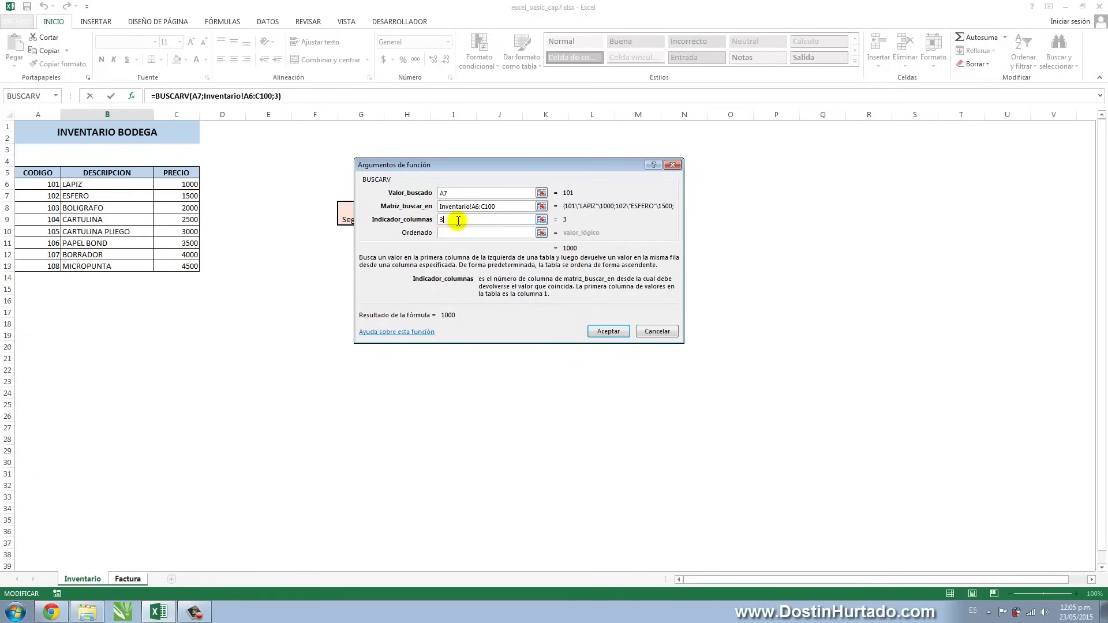
{"action": "left_click_drag", "start_coordinate": [457, 220], "coordinate": [433, 230]}
{"action": "type", "text": "2"}
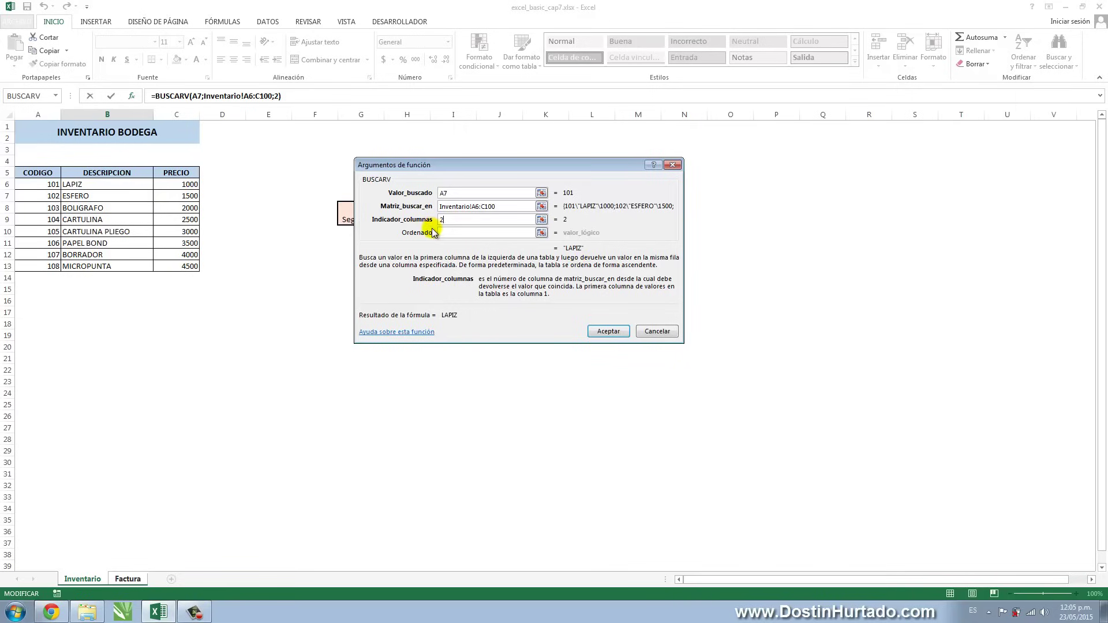
Step: Enter 0 for exact match and accept =BUSCARV(A7;Inventario!A6:C100;2;0) in B7
{"action": "left_click", "coordinate": [457, 235]}
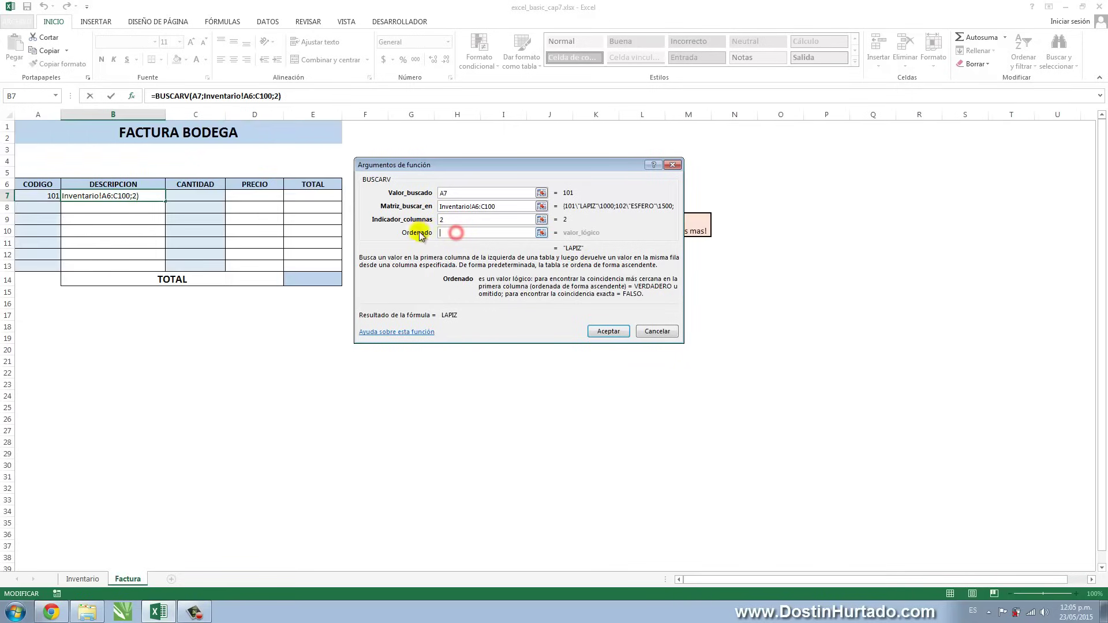
{"action": "type", "text": "0"}
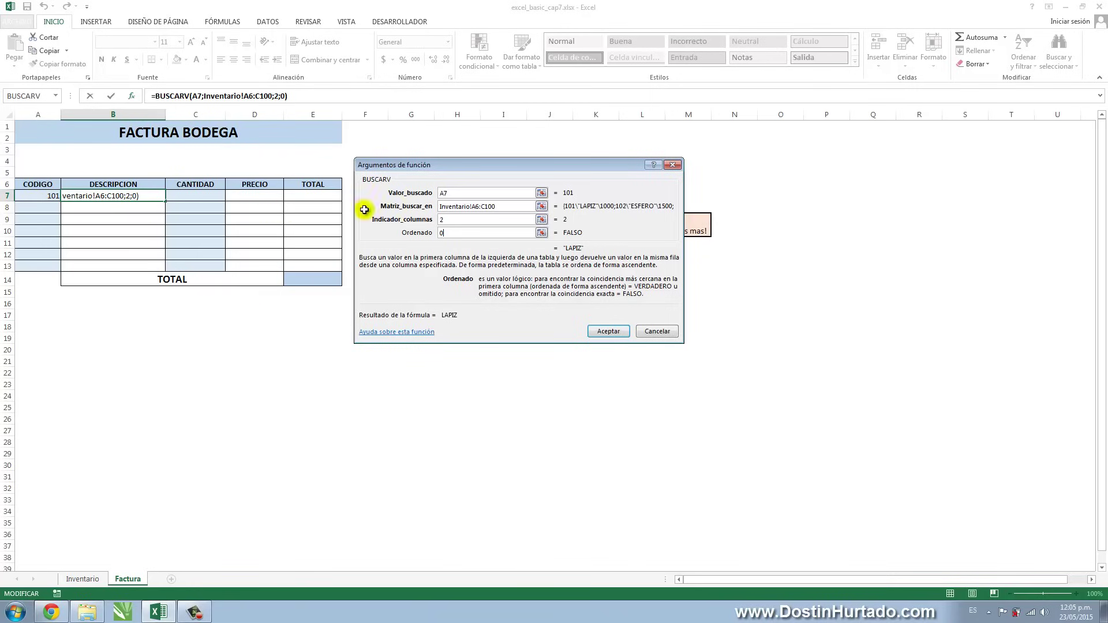
{"action": "left_click", "coordinate": [446, 193]}
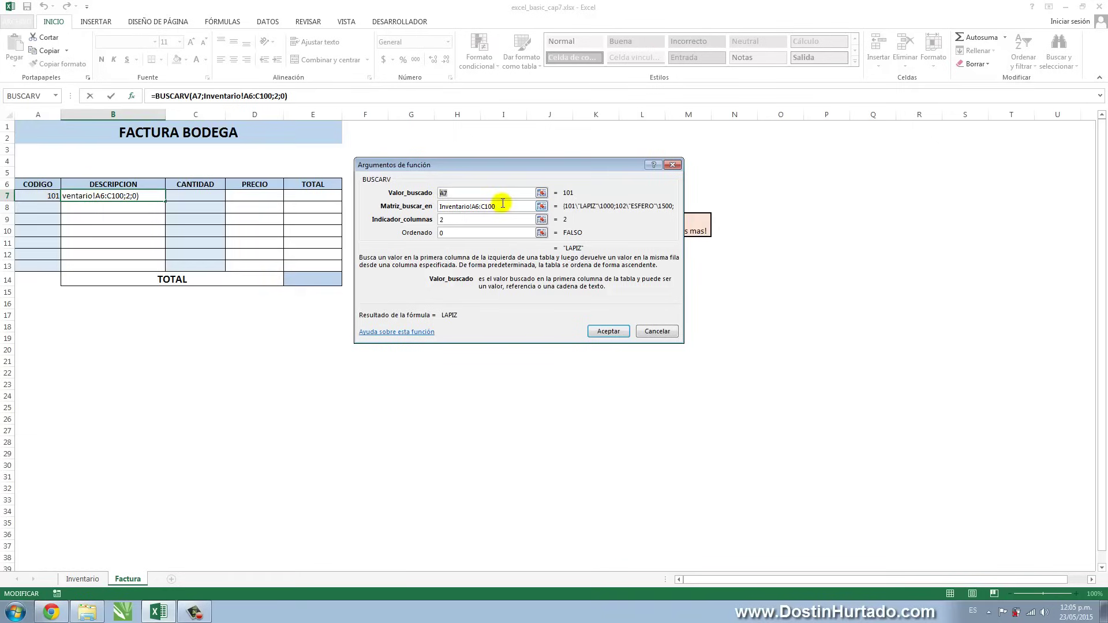
{"action": "left_click", "coordinate": [457, 207]}
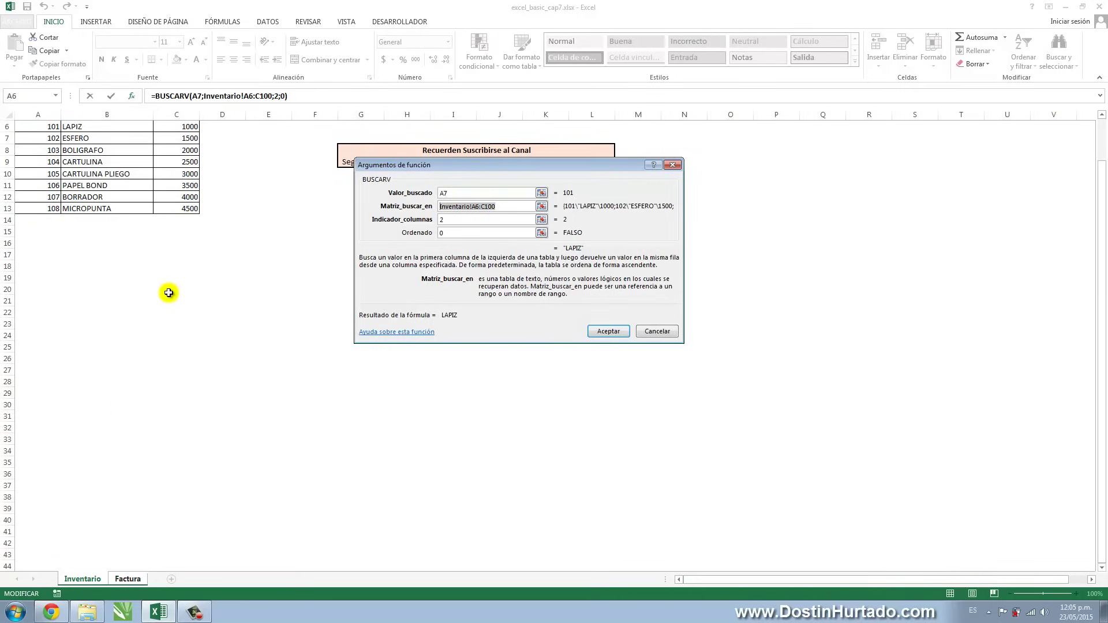
{"action": "left_click", "coordinate": [452, 218]}
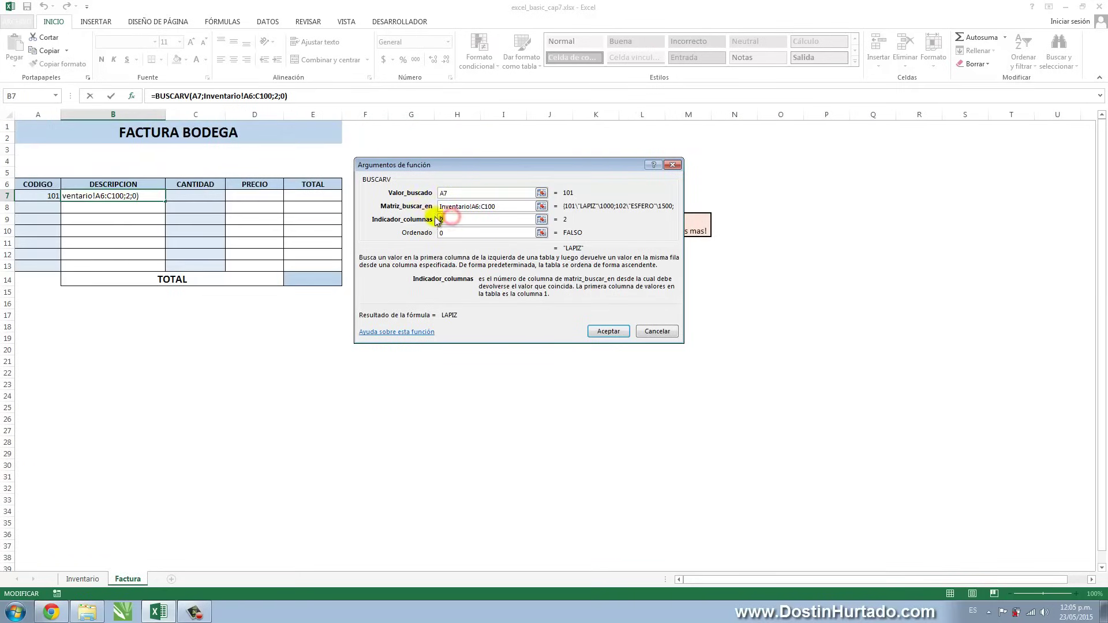
{"action": "left_click", "coordinate": [473, 207]}
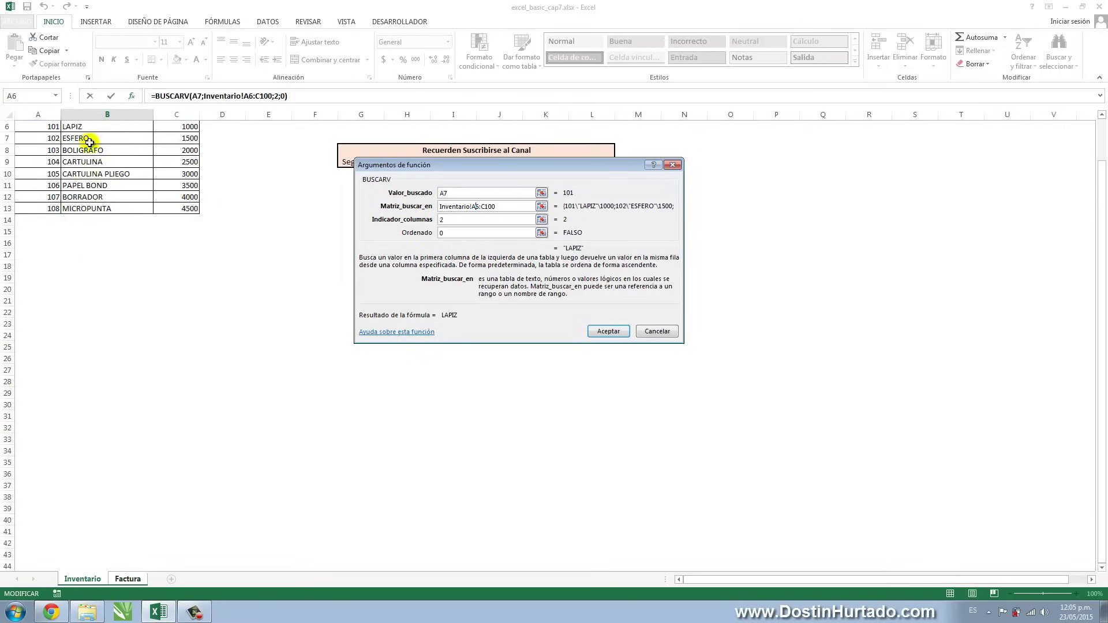
{"action": "left_click", "coordinate": [448, 237]}
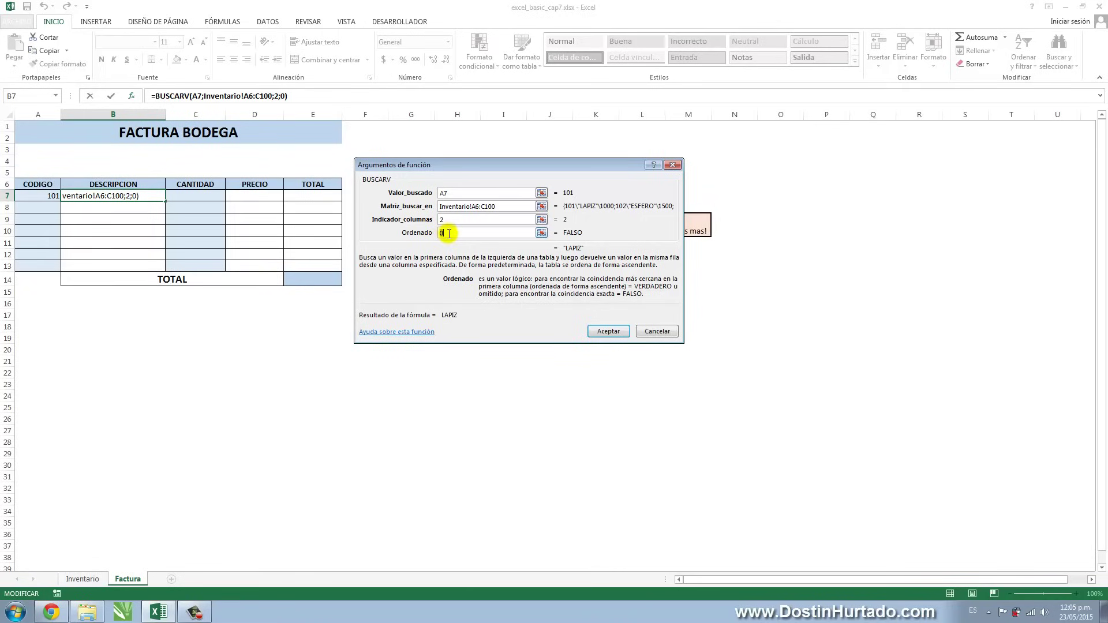
{"action": "left_click", "coordinate": [607, 333]}
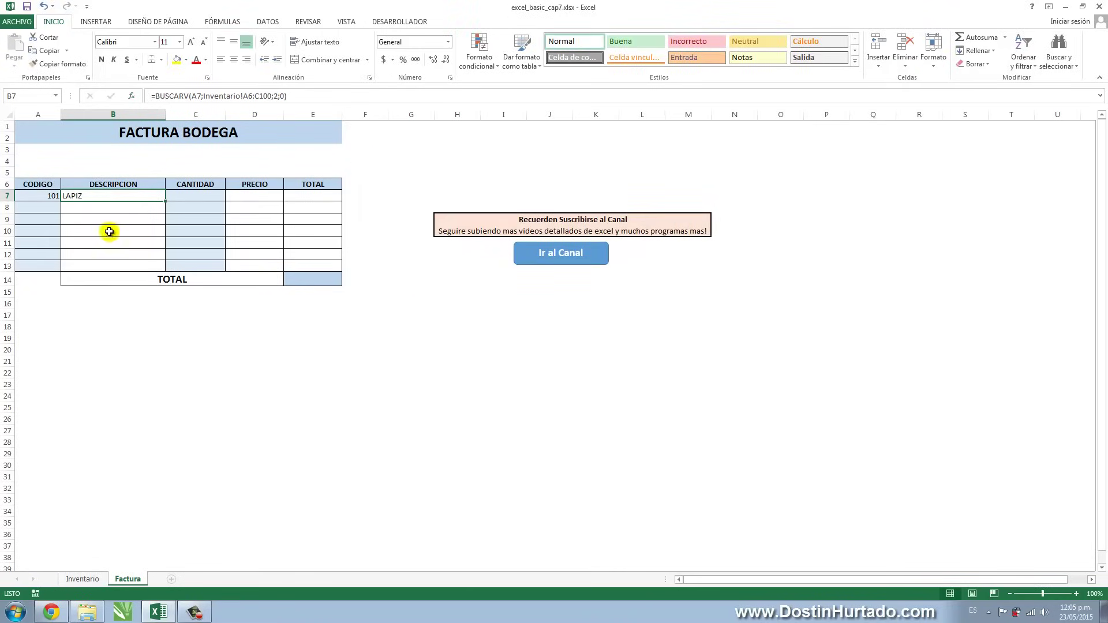
Step: Test the A7 lookup with codes 105, 108 and 110 (#N/A), then restore code 101
{"action": "left_click", "coordinate": [52, 196]}
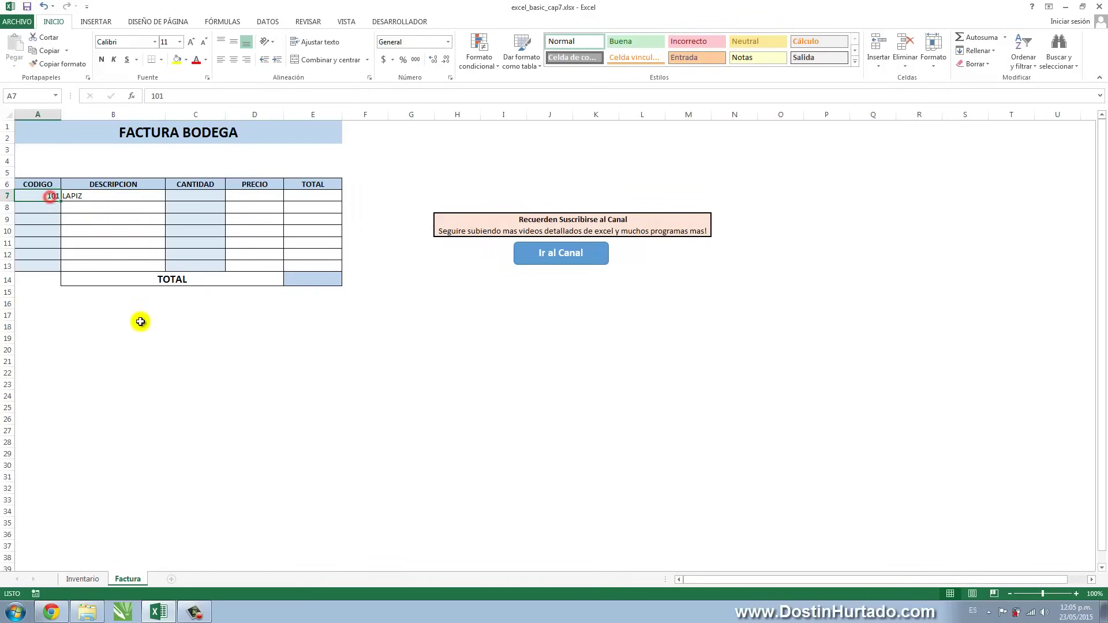
{"action": "type", "text": "1"}
{"action": "key", "text": "Return"}
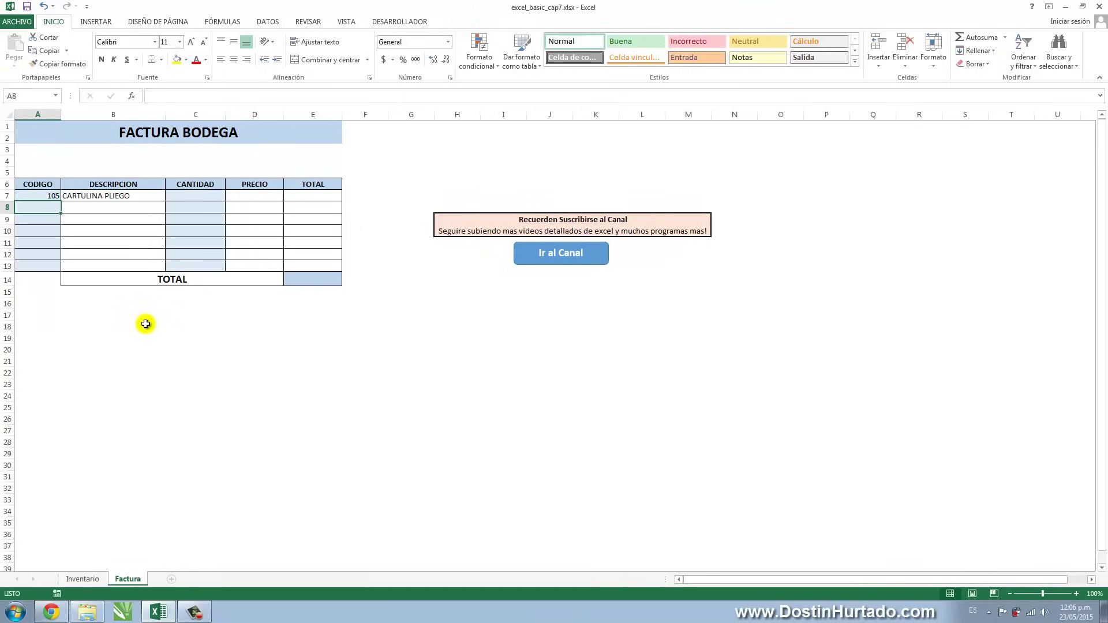
{"action": "key", "text": "Up"}
{"action": "type", "text": "108"}
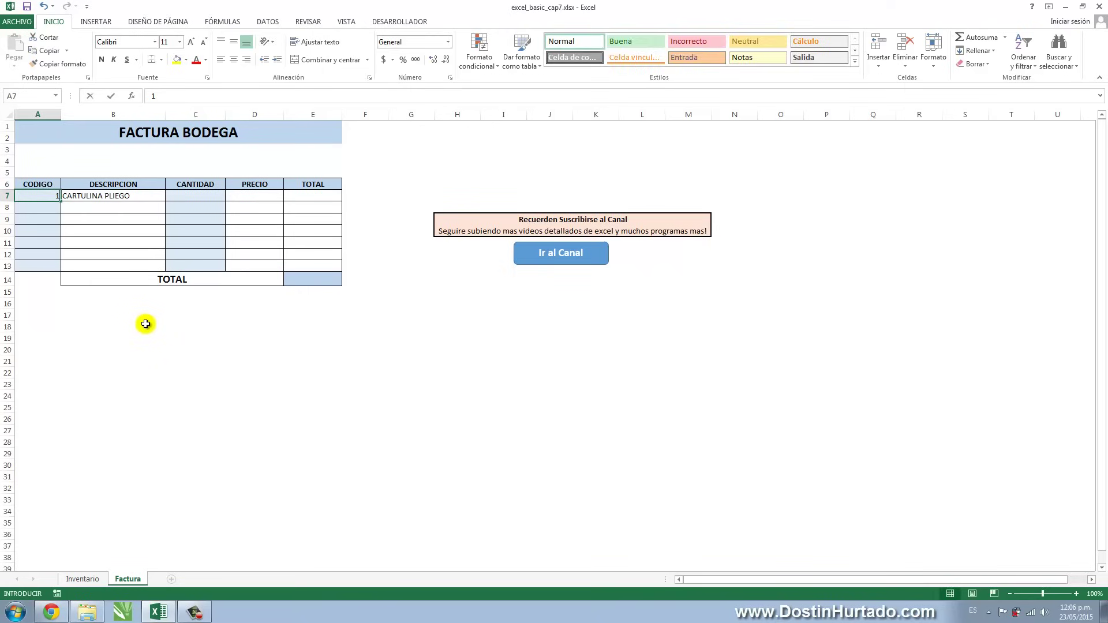
{"action": "key", "text": "Return"}
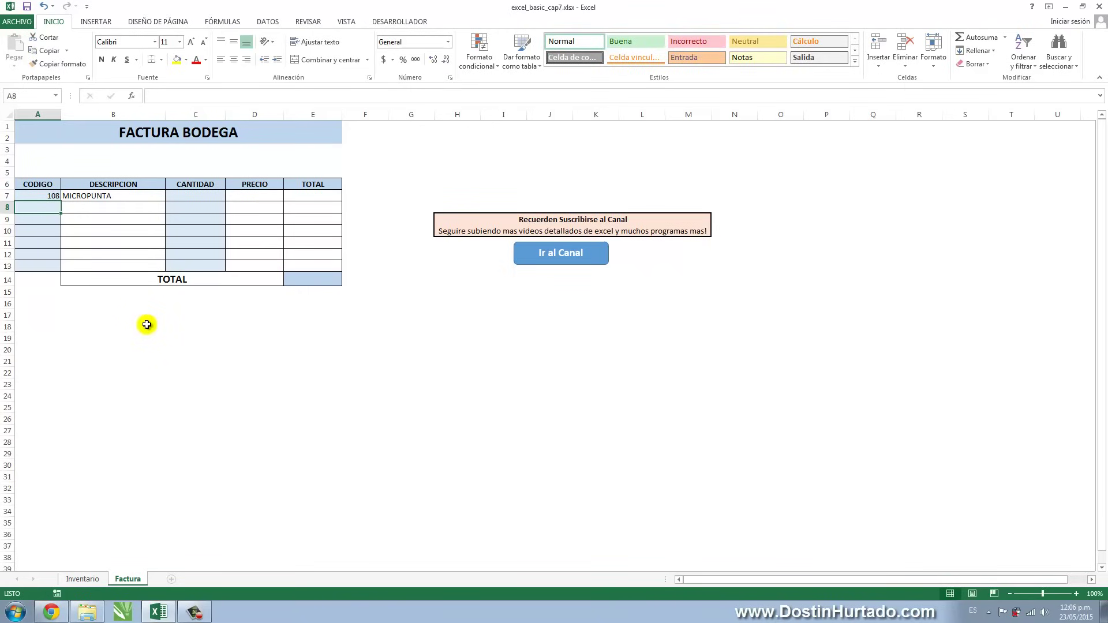
{"action": "key", "text": "Up"}
{"action": "type", "text": "110"}
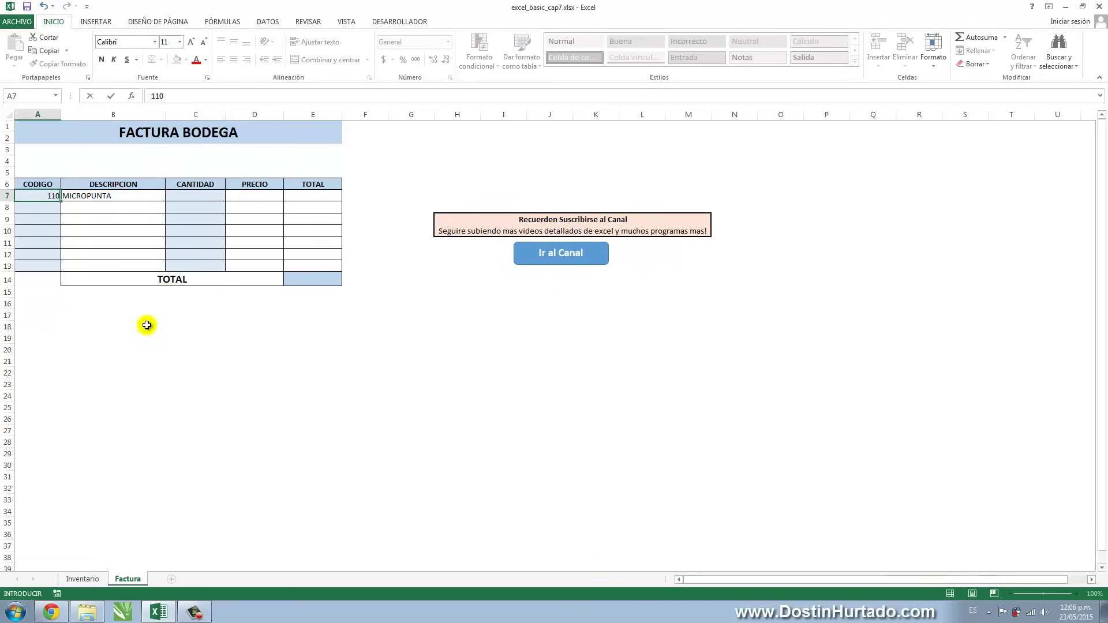
{"action": "key", "text": "Return"}
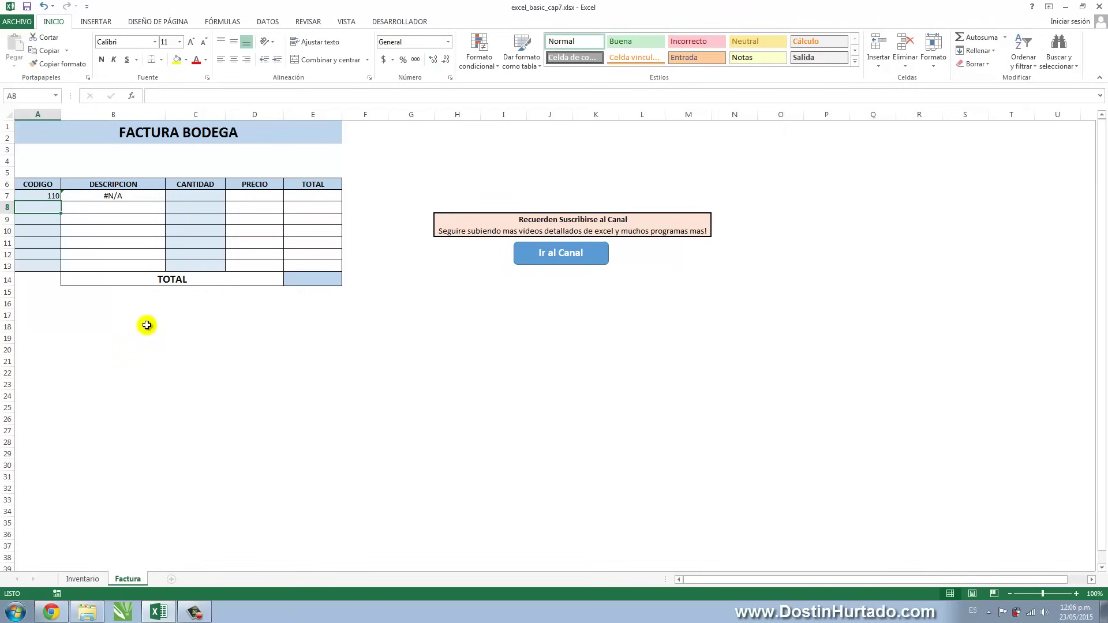
{"action": "key", "text": "Up"}
{"action": "type", "text": "10"}
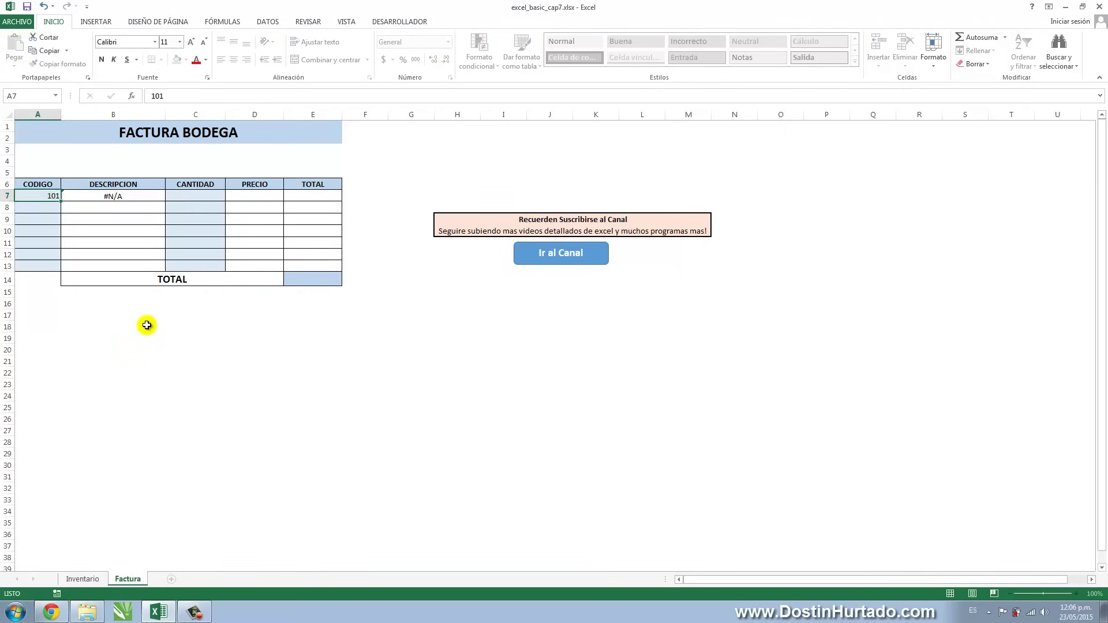
{"action": "key", "text": "Return"}
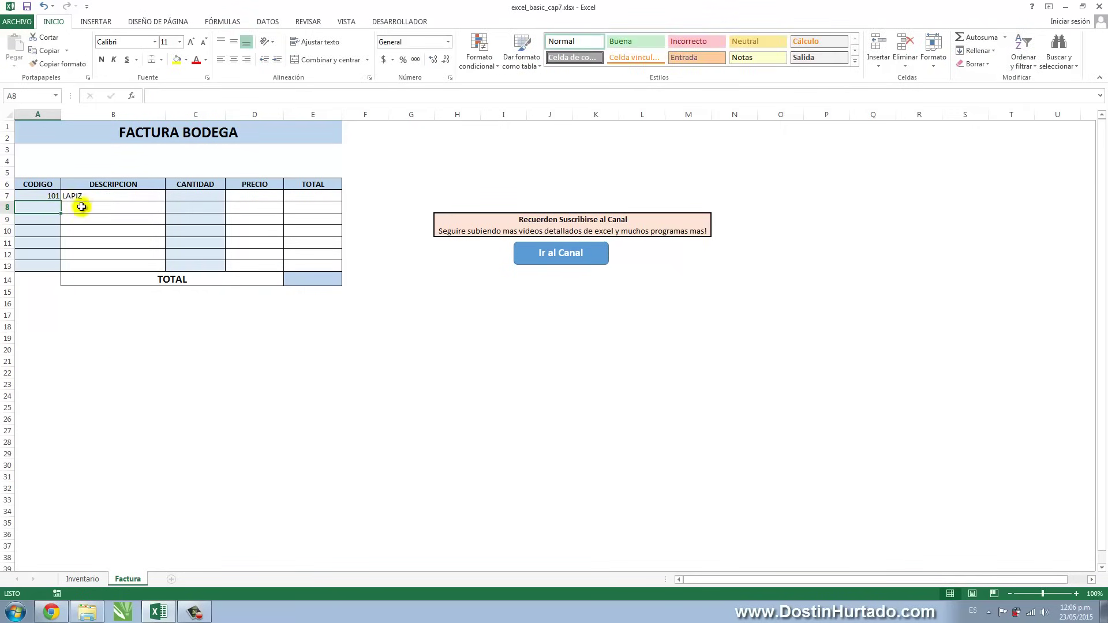
Step: Enter quantity 3 in C7 for the LAPIZ item
{"action": "left_click", "coordinate": [187, 195]}
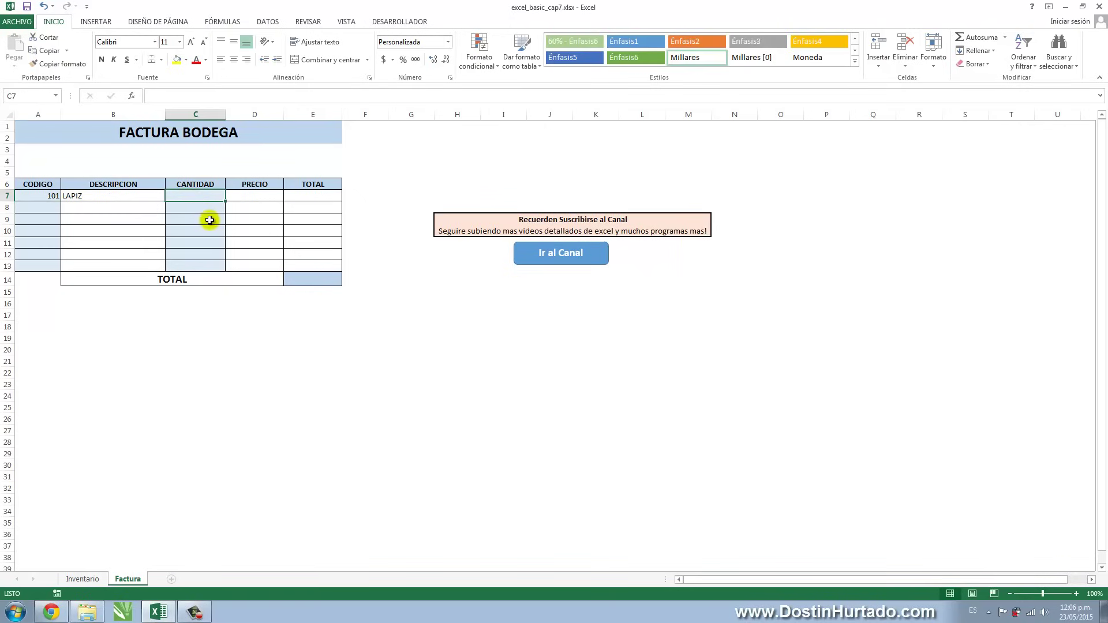
{"action": "type", "text": "3"}
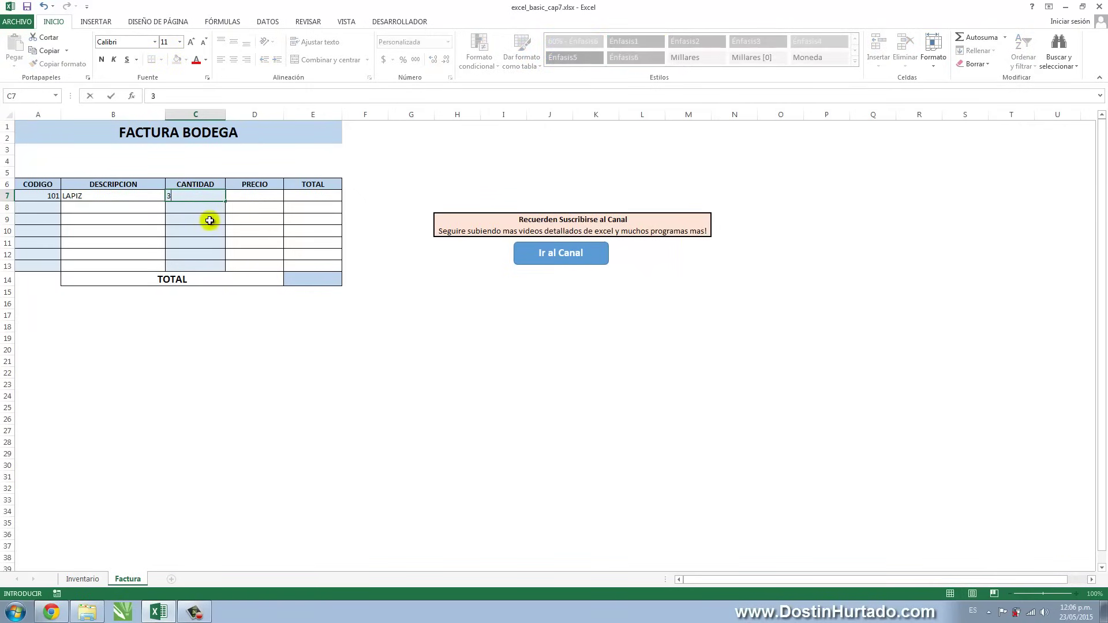
{"action": "left_click", "coordinate": [210, 221]}
{"action": "left_click", "coordinate": [252, 195]}
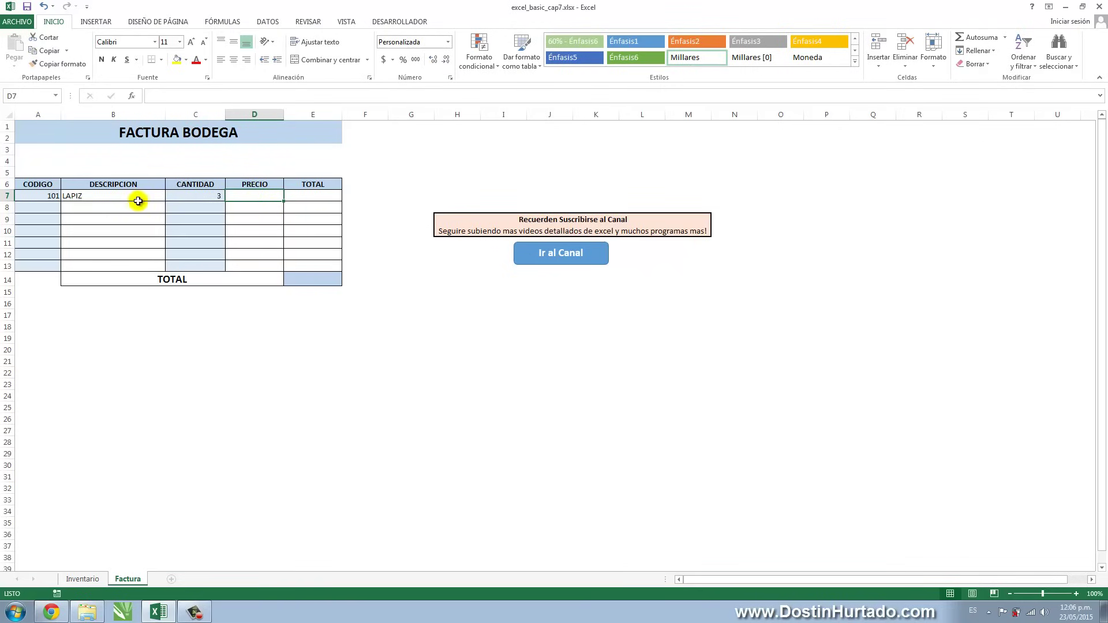
Step: Format Inventario prices C6:C13 with thousands separators and no decimals, then return to Factura
{"action": "left_click", "coordinate": [84, 579]}
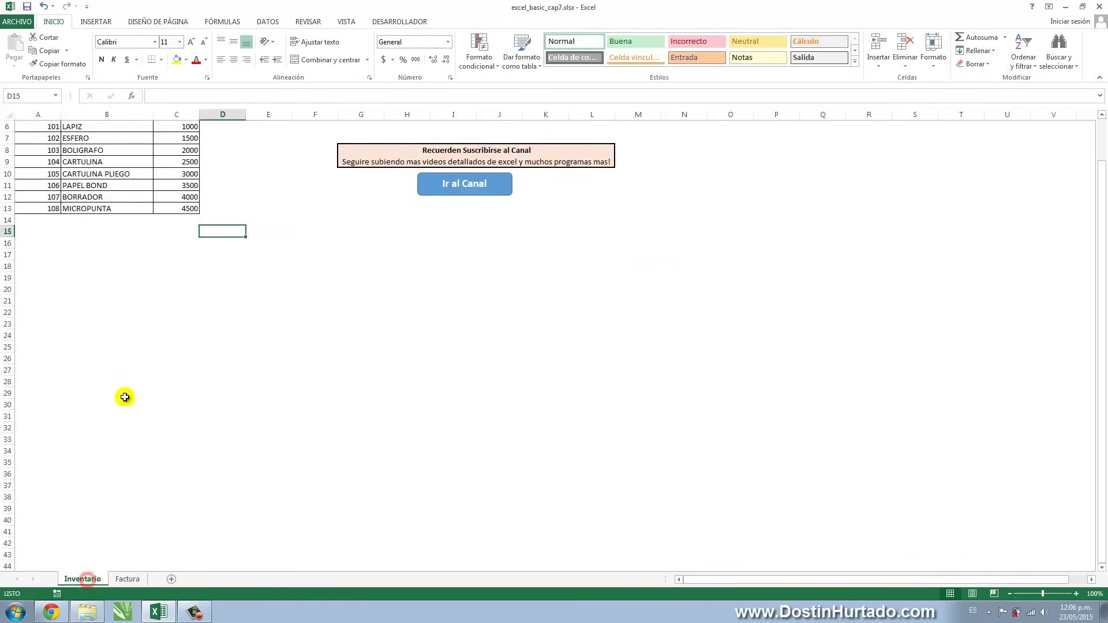
{"action": "left_click_drag", "start_coordinate": [189, 184], "coordinate": [188, 266]}
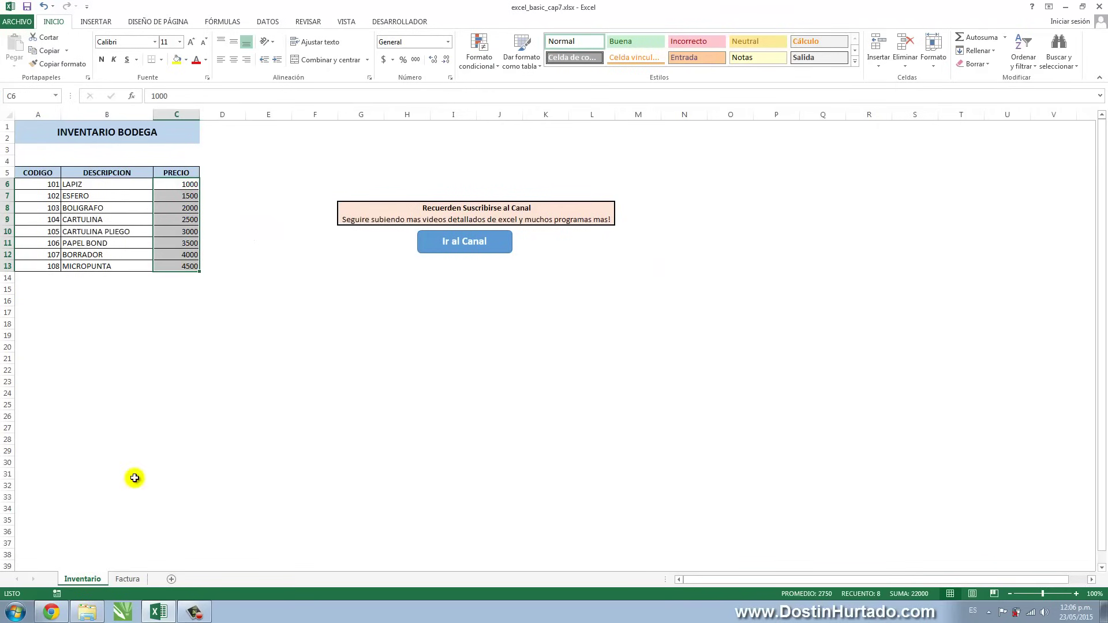
{"action": "left_click", "coordinate": [416, 59]}
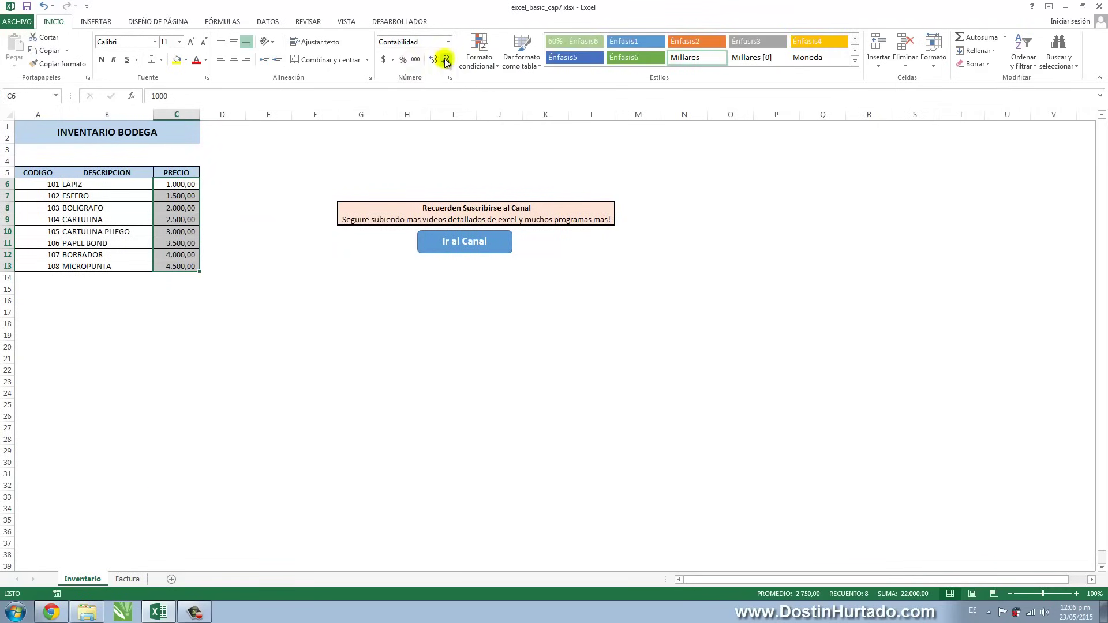
{"action": "left_click", "coordinate": [446, 60]}
{"action": "left_click", "coordinate": [446, 59]}
{"action": "left_click", "coordinate": [174, 209]}
{"action": "left_click", "coordinate": [170, 185]}
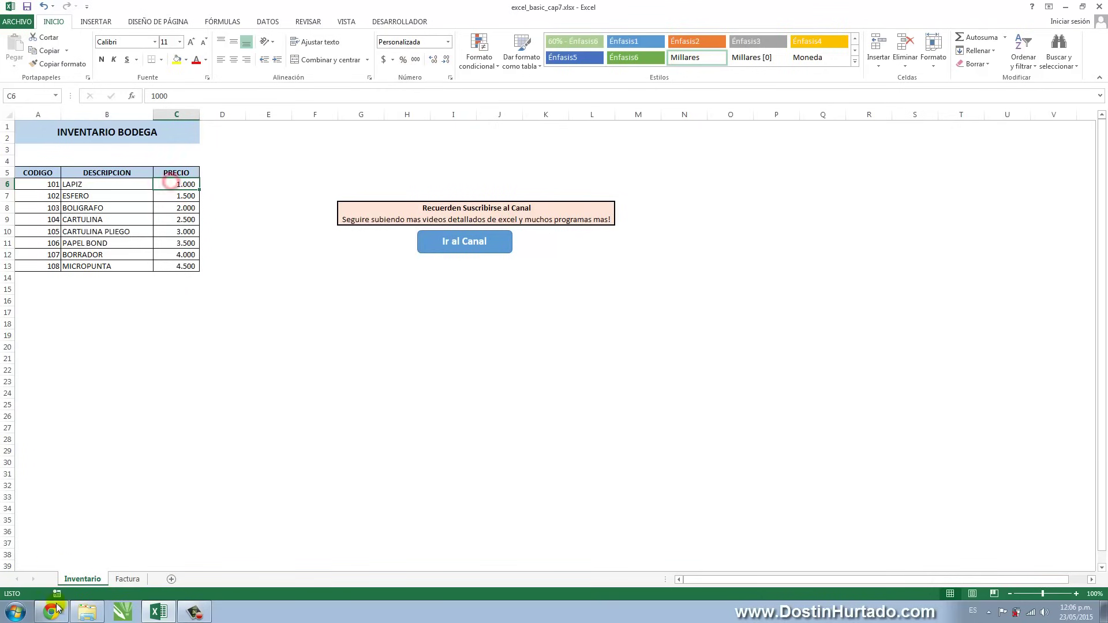
{"action": "left_click", "coordinate": [127, 579]}
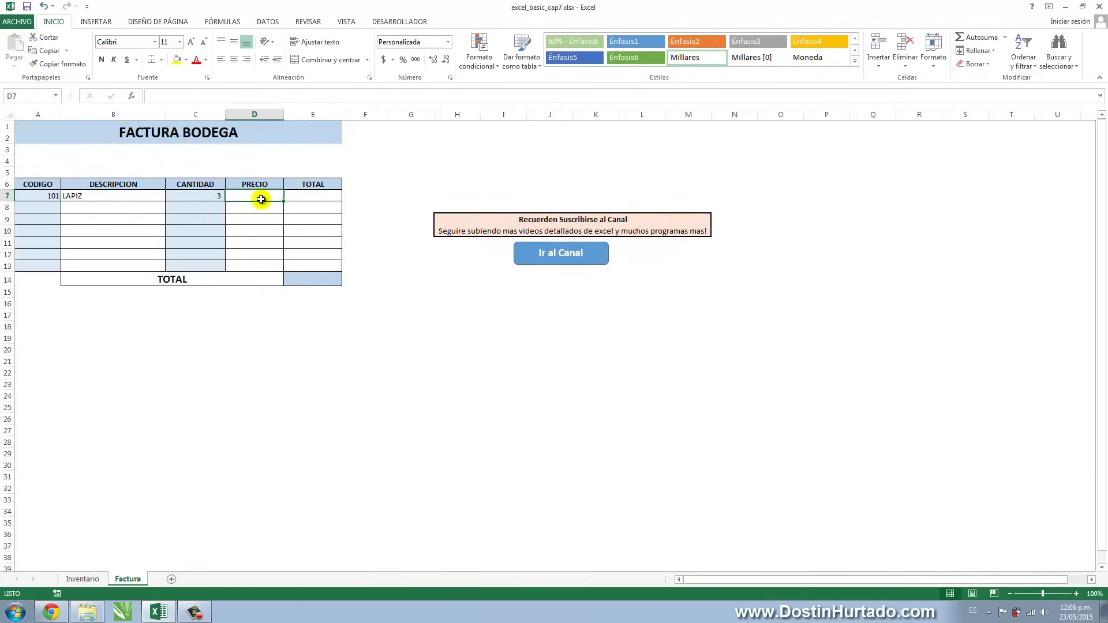
Step: Begin D7's price lookup as =BUSCARV(A7; using the product code in A7
{"action": "type", "text": "="}
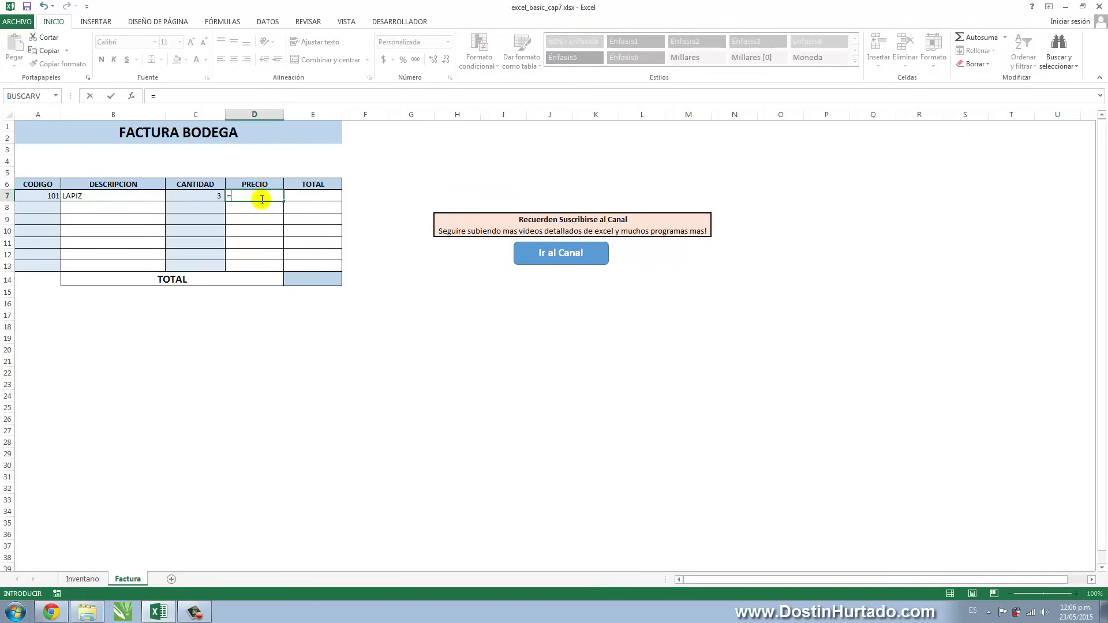
{"action": "type", "text": "busc"}
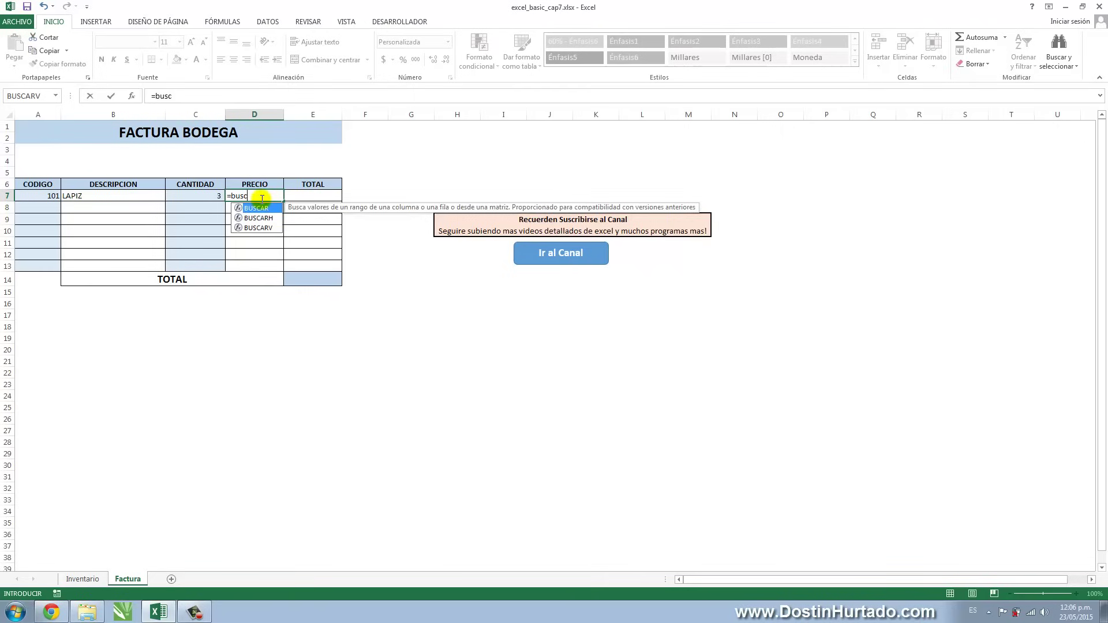
{"action": "type", "text": "ar"}
{"action": "key", "text": "Return"}
{"action": "left_click", "coordinate": [268, 199]}
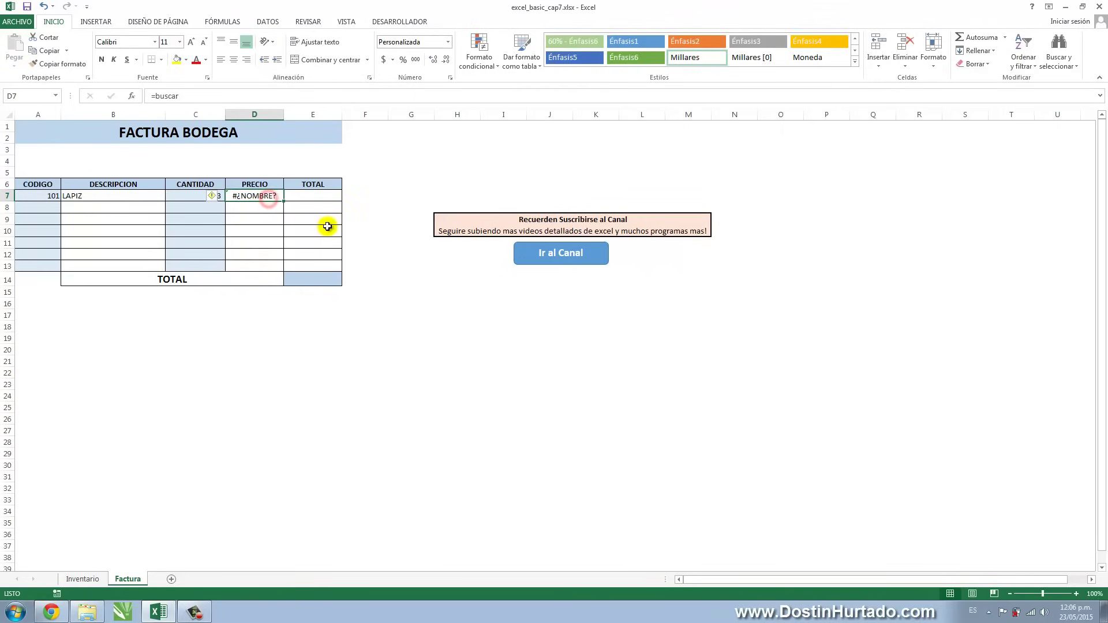
{"action": "type", "text": "=busca"}
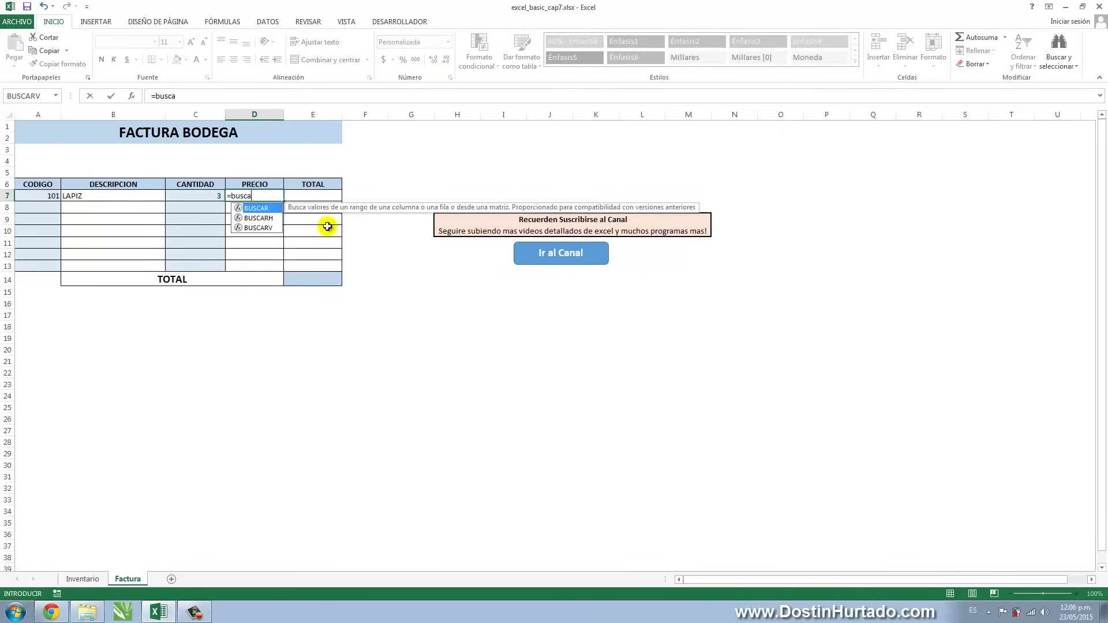
{"action": "key", "text": "Down"}
{"action": "key", "text": "Down"}
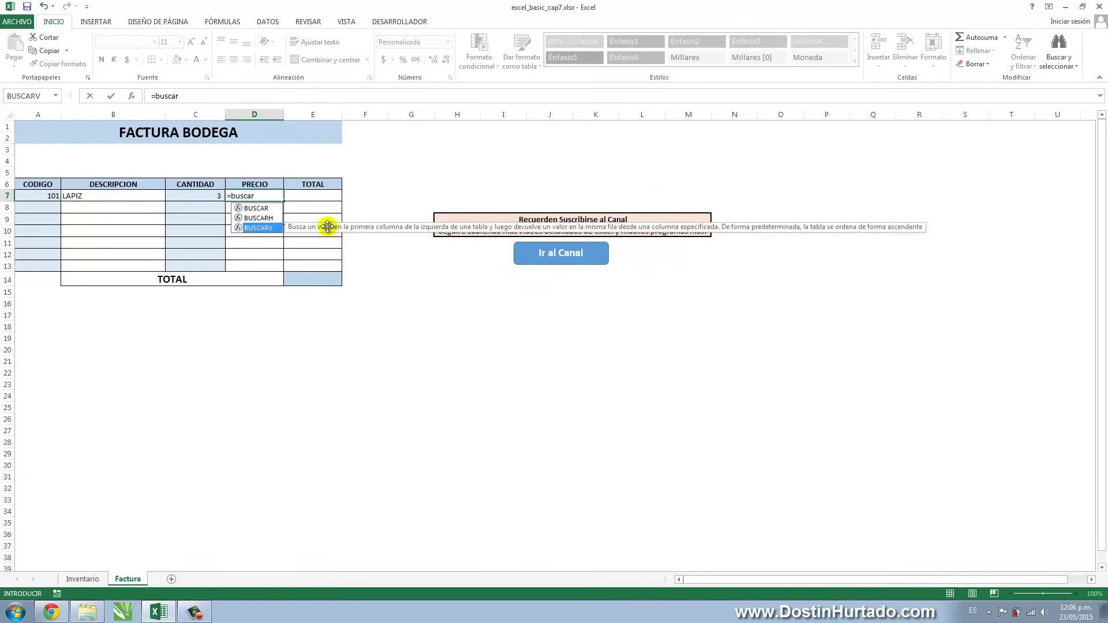
{"action": "key", "text": "Tab"}
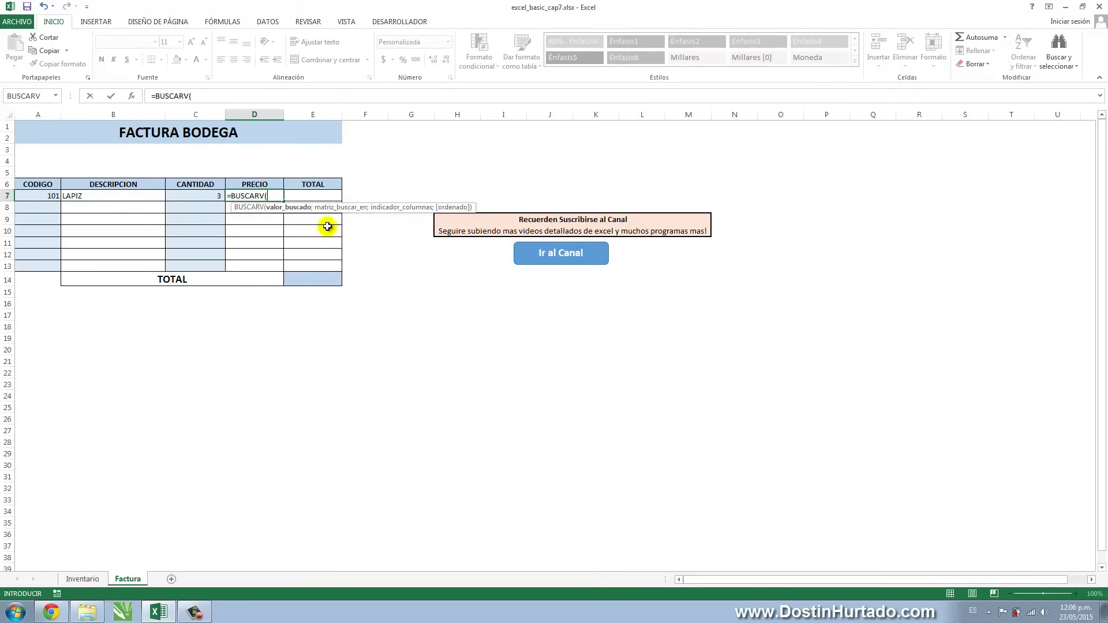
{"action": "left_click", "coordinate": [35, 194]}
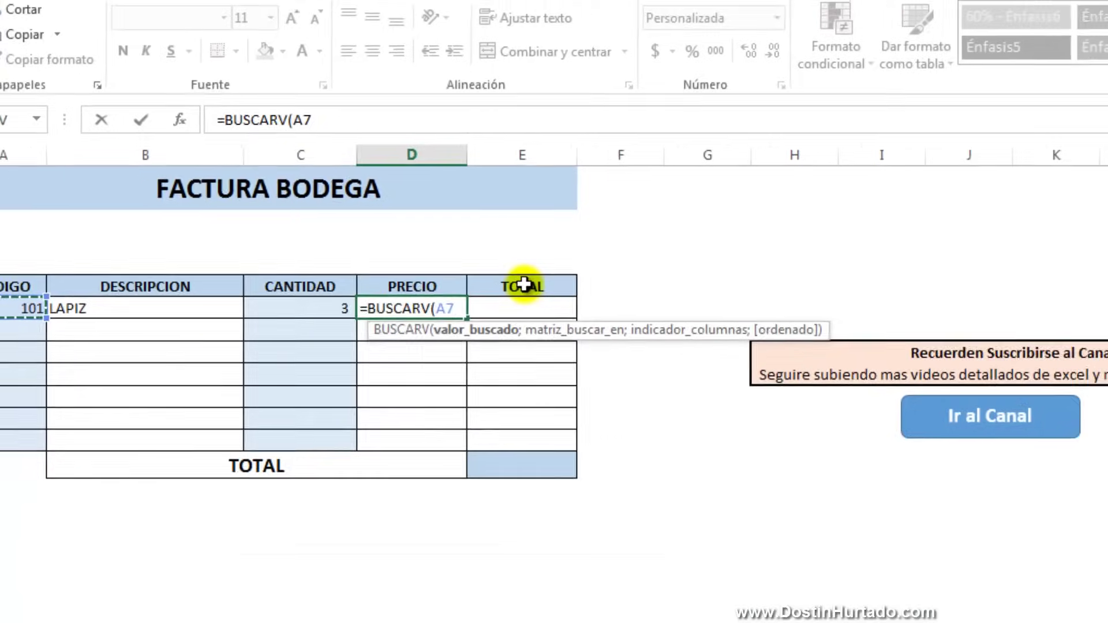
{"action": "type", "text": ";"}
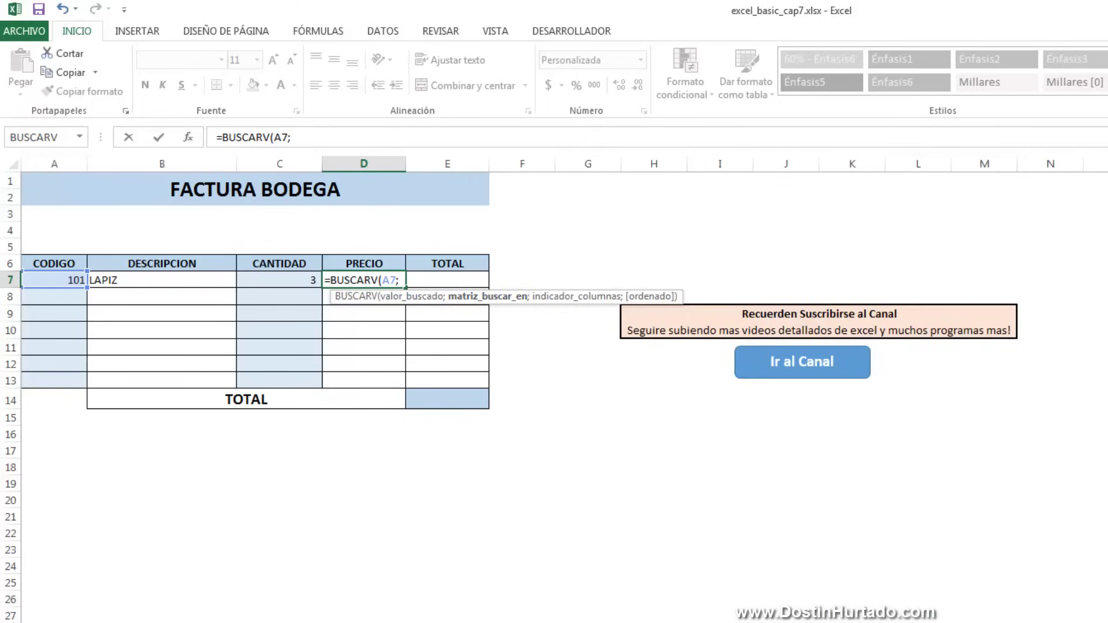
Step: Try an Inventario table range for the lookup, then delete the wrong range reference after the error
{"action": "key", "text": "ctrl+Page_Down"}
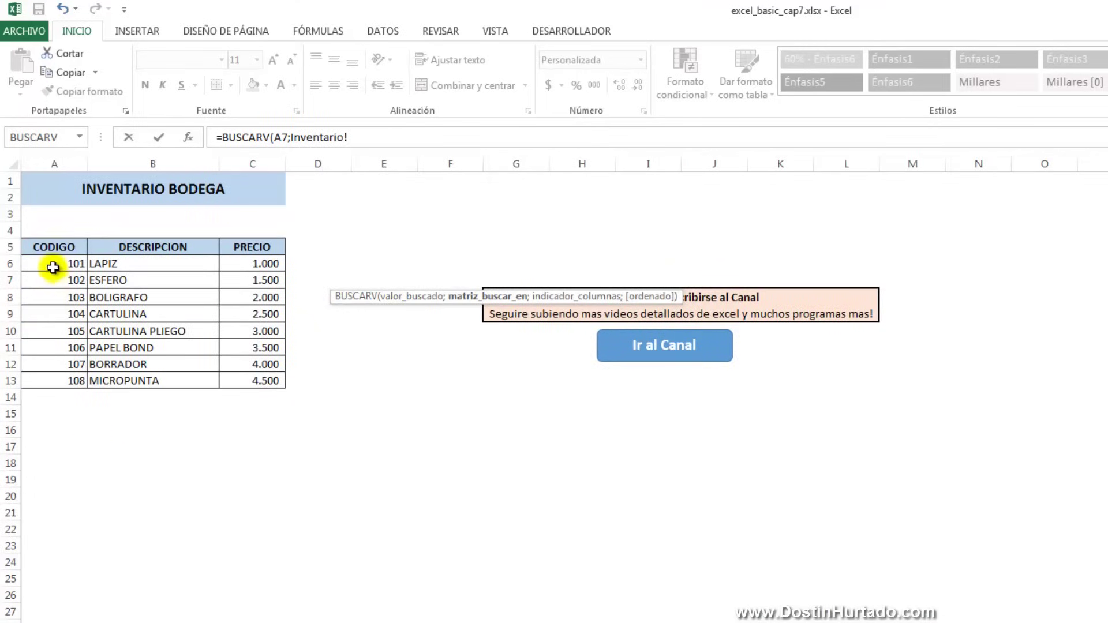
{"action": "left_click", "coordinate": [51, 267]}
{"action": "mouse_move", "coordinate": [67, 277]}
{"action": "left_mouse_down"}
{"action": "mouse_move", "coordinate": [251, 534]}
{"action": "mouse_move", "coordinate": [254, 563]}
{"action": "left_mouse_up"}
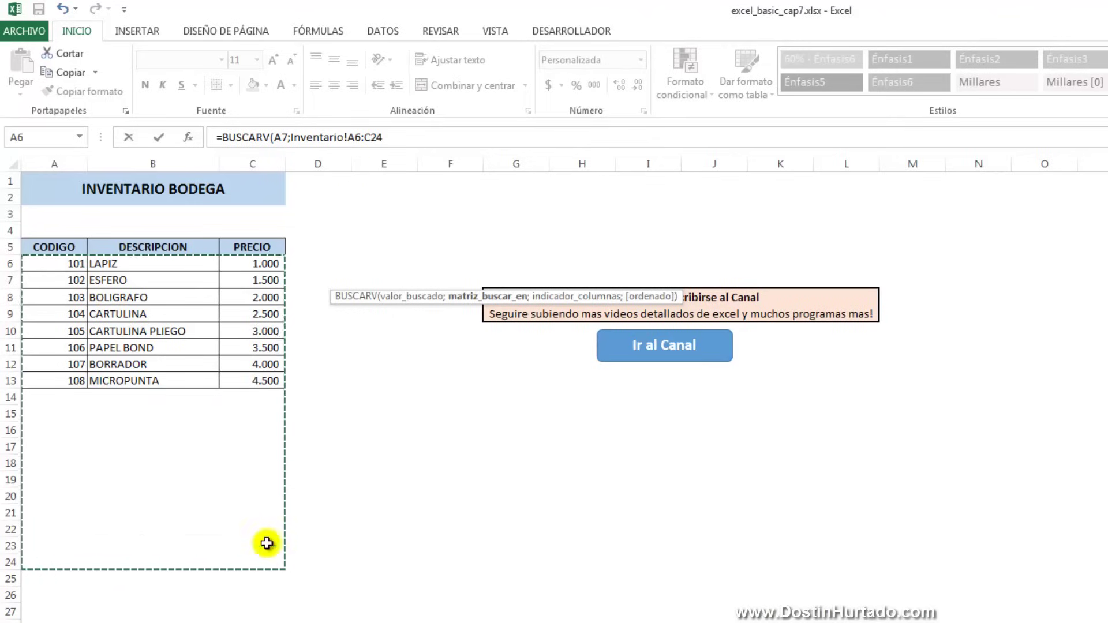
{"action": "left_click", "coordinate": [386, 138]}
{"action": "key", "text": "Return"}
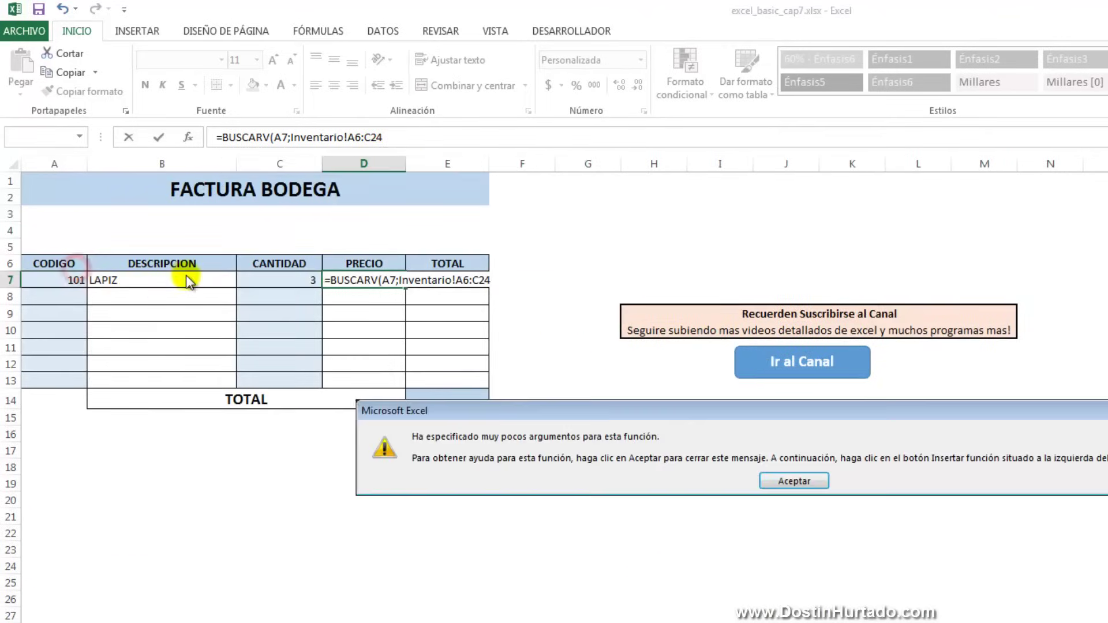
{"action": "left_click", "coordinate": [795, 481]}
{"action": "left_click", "coordinate": [406, 139]}
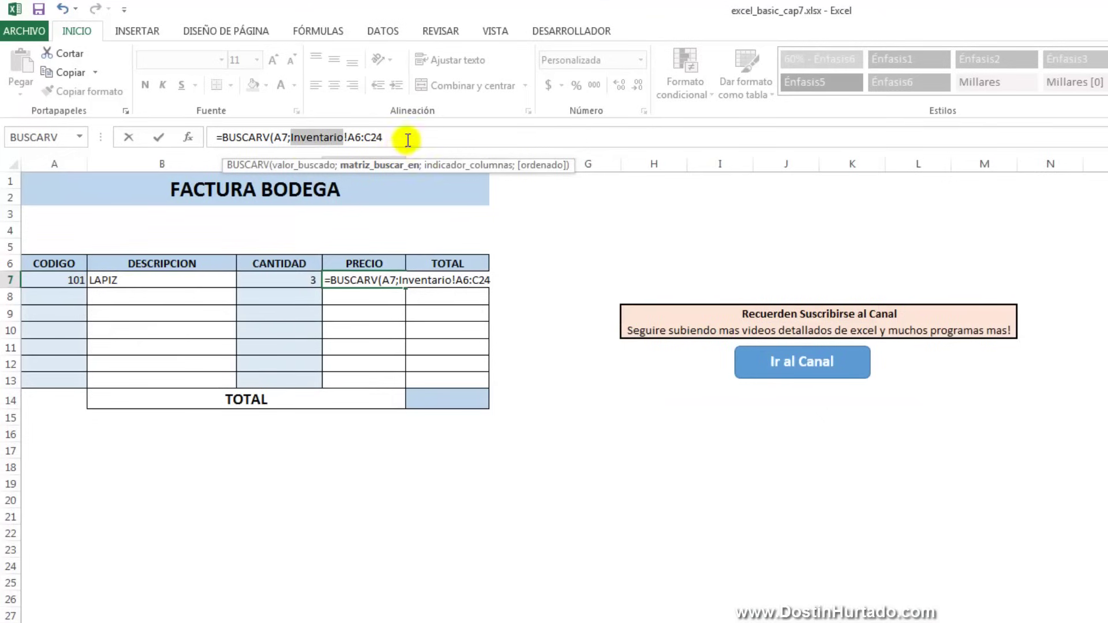
{"action": "double_click", "coordinate": [289, 137]}
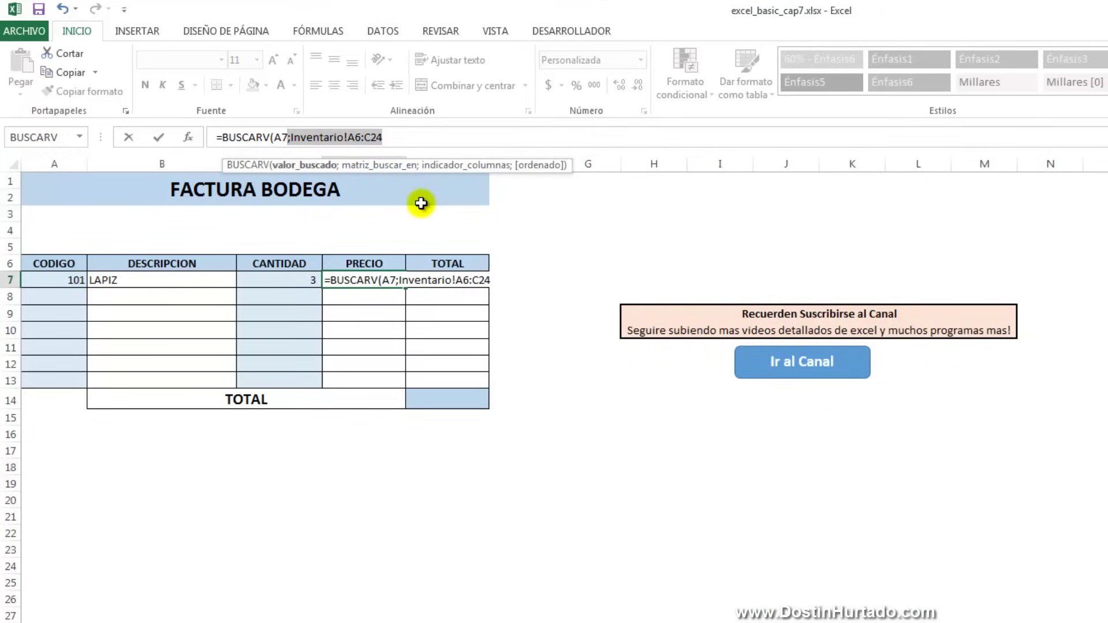
{"action": "key", "text": "Delete"}
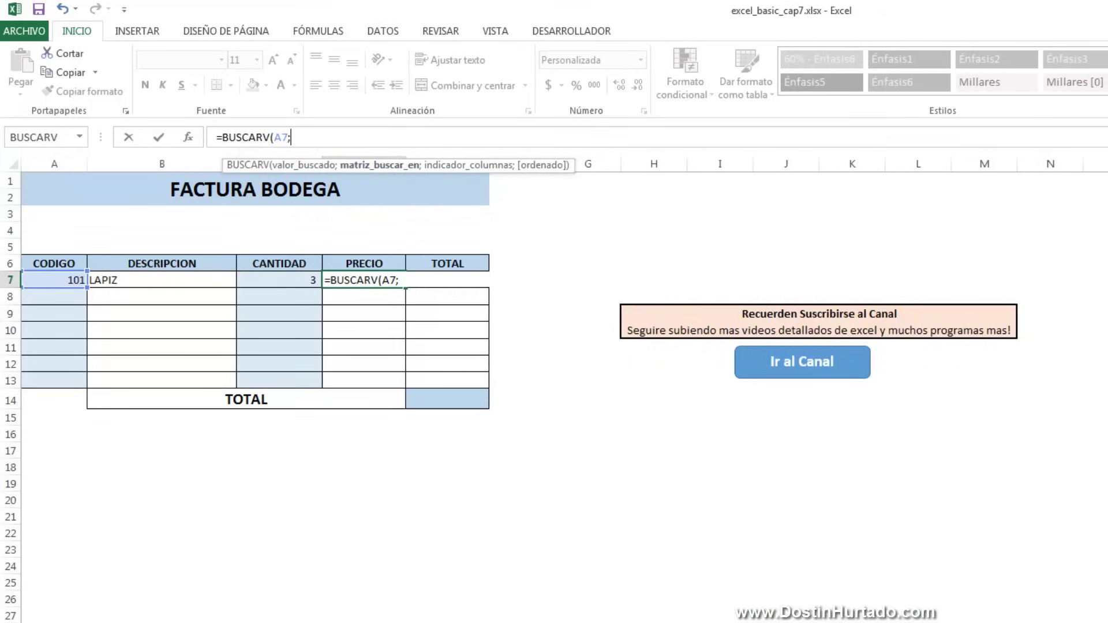
Step: Complete D7 as =BUSCARV(A7;Inventario!A6:C100;3;0) so LAPIZ shows price 1.000
{"action": "key", "text": "ctrl+Page_Down"}
{"action": "mouse_move", "coordinate": [61, 264]}
{"action": "left_mouse_down"}
{"action": "mouse_move", "coordinate": [254, 362]}
{"action": "mouse_move", "coordinate": [260, 410]}
{"action": "left_mouse_up"}
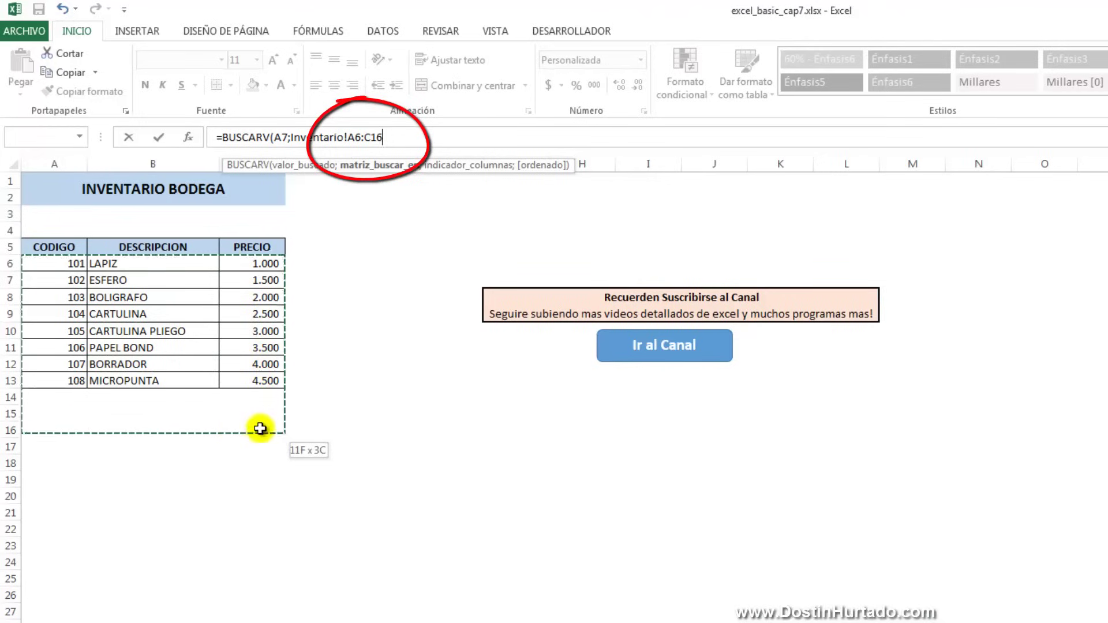
{"action": "mouse_move", "coordinate": [260, 410]}
{"action": "left_mouse_down"}
{"action": "mouse_move", "coordinate": [259, 589]}
{"action": "mouse_move", "coordinate": [265, 385]}
{"action": "left_mouse_up"}
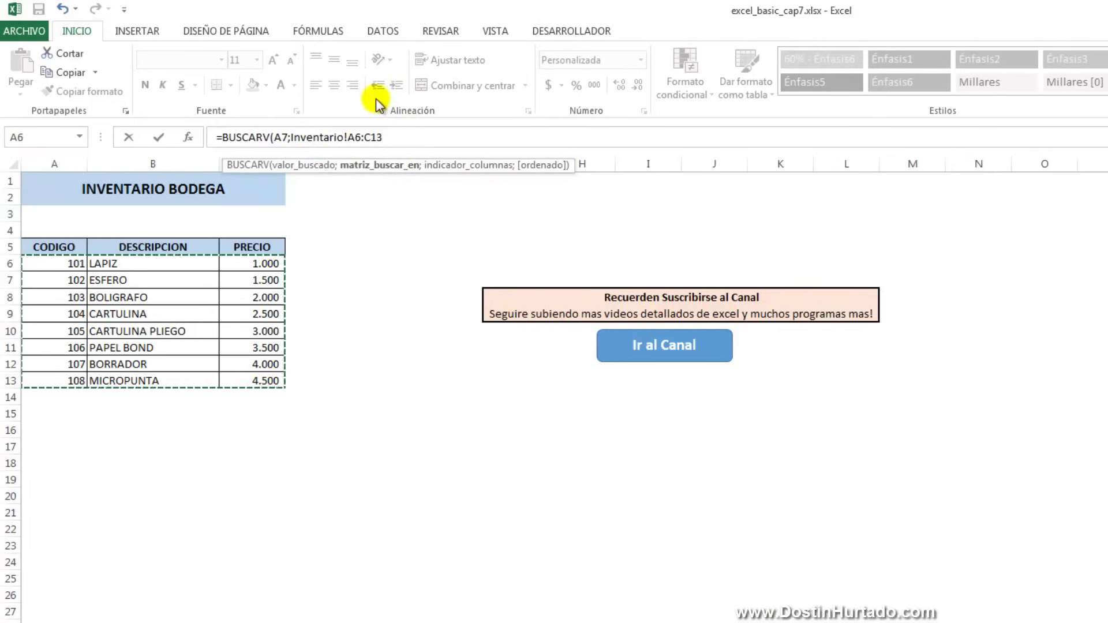
{"action": "left_click", "coordinate": [367, 139]}
{"action": "type", "text": "00"}
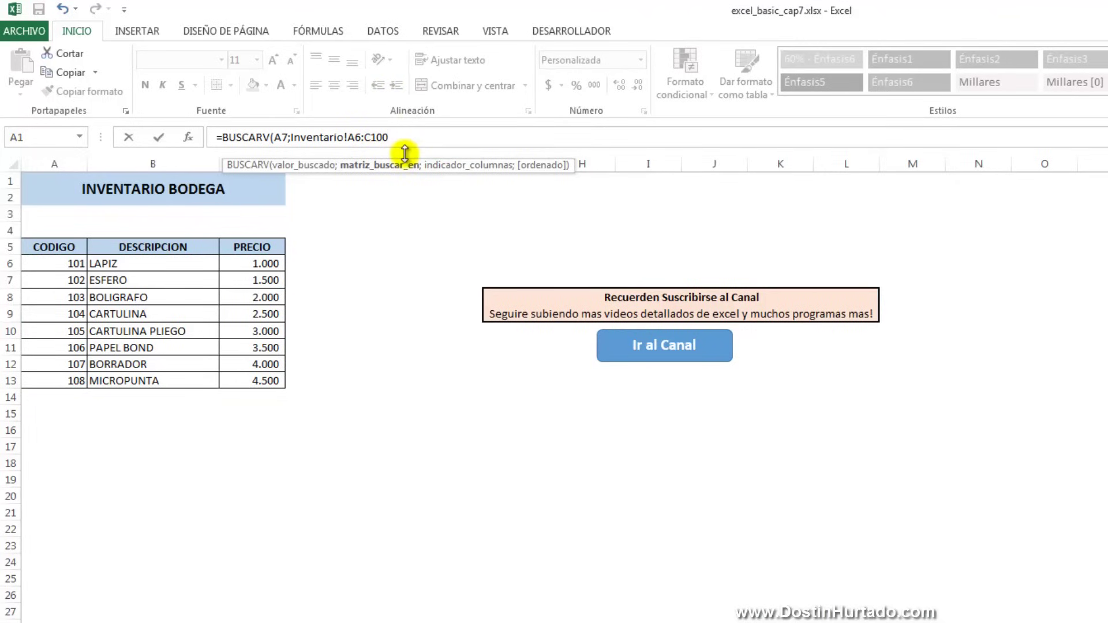
{"action": "type", "text": ";3"}
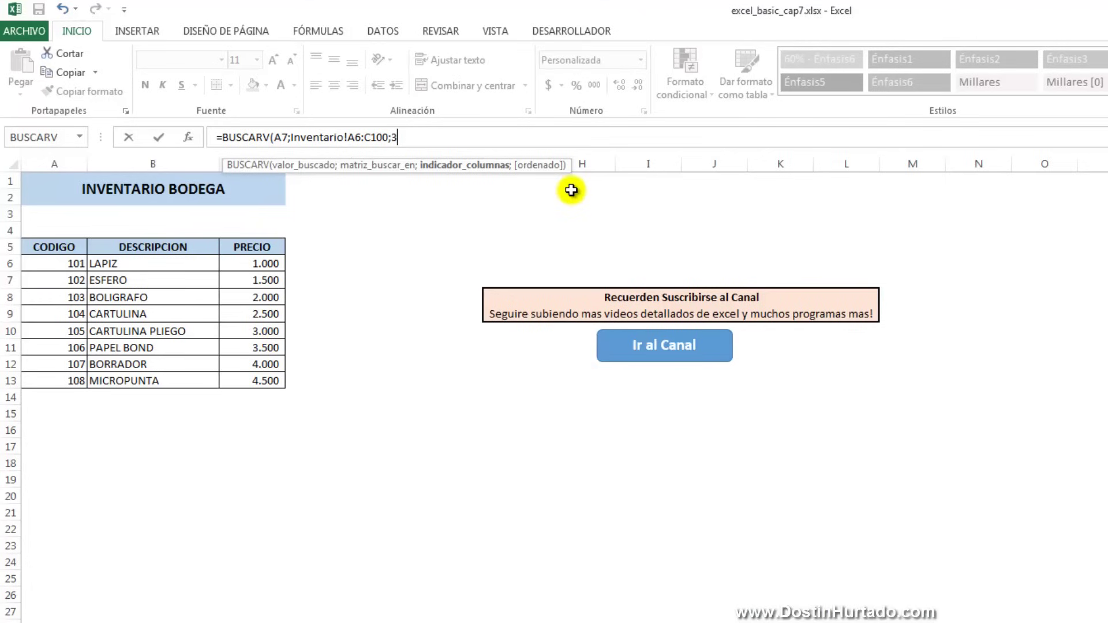
{"action": "type", "text": ";0"}
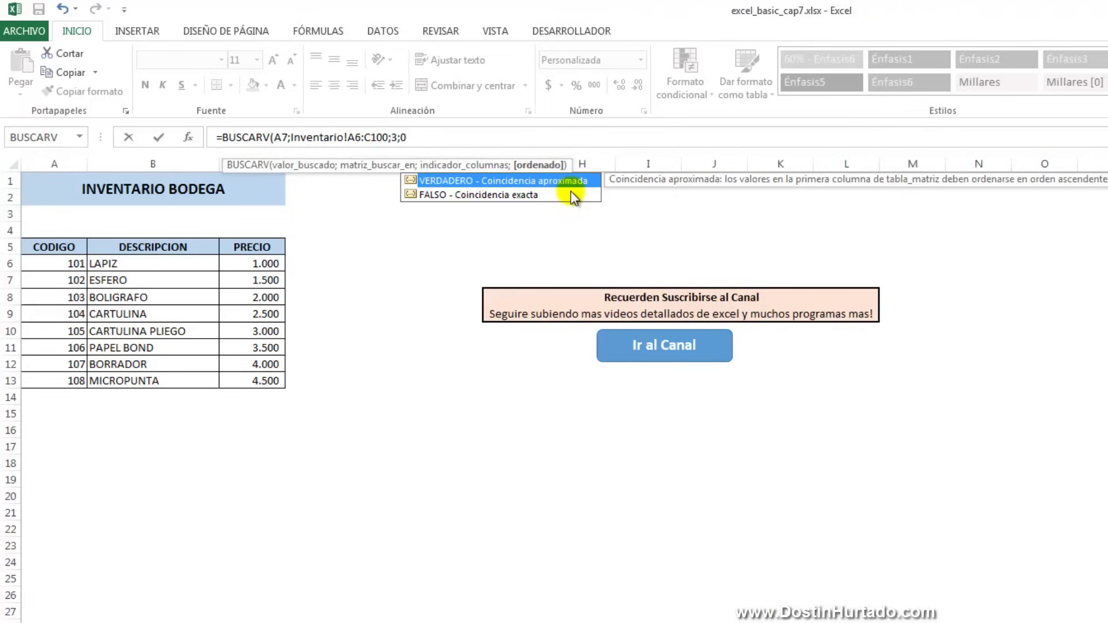
{"action": "type", "text": ")"}
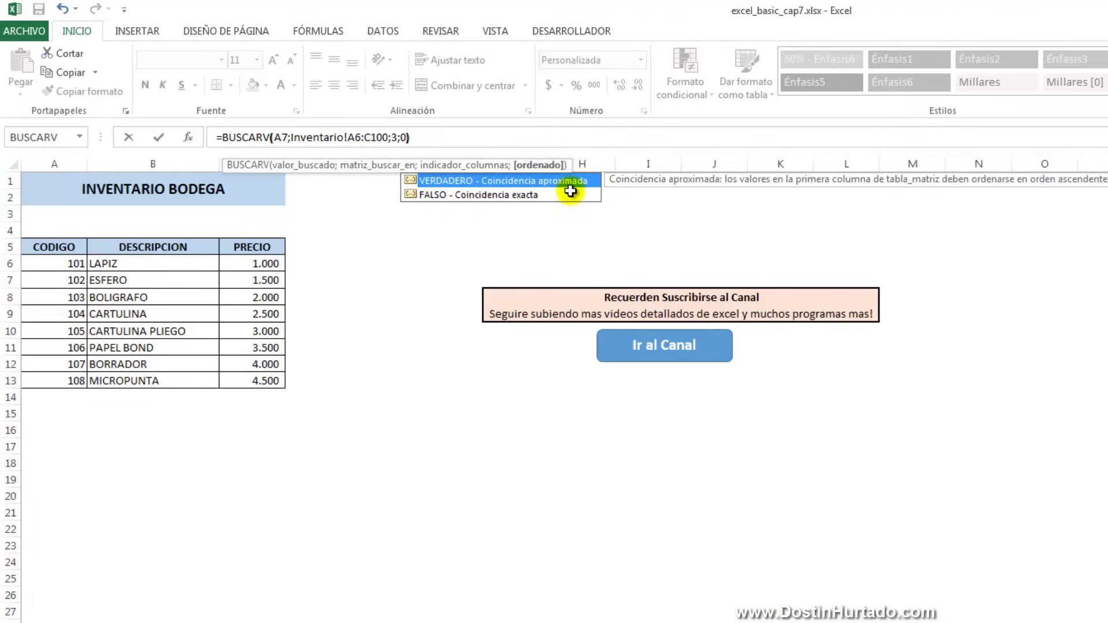
{"action": "key", "text": "Return"}
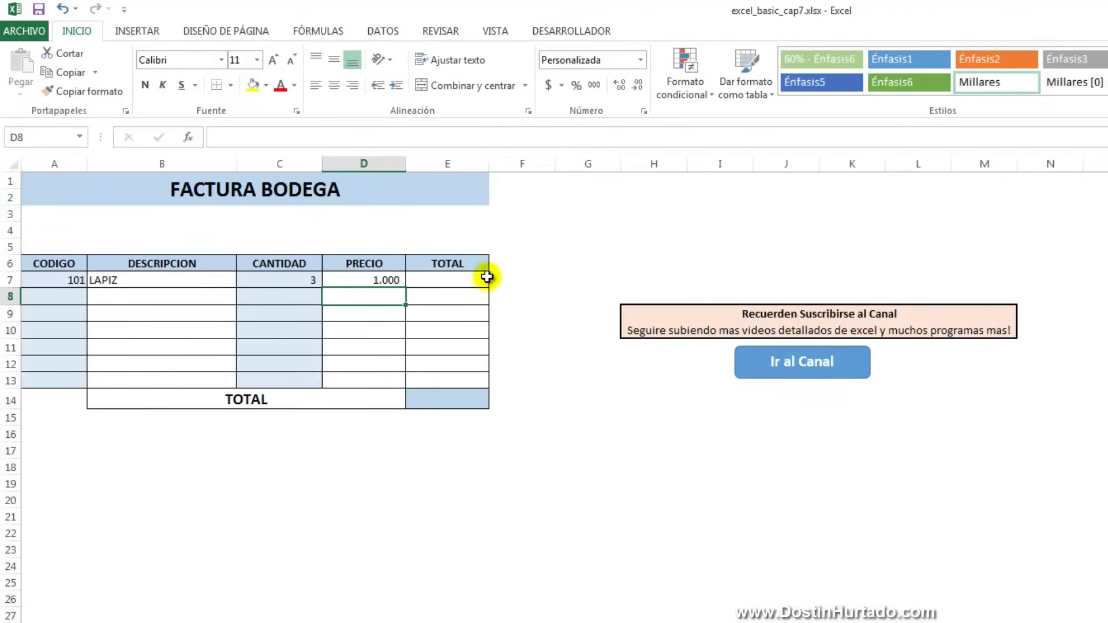
Step: Test the lookups by entering code 105 in A7
{"action": "left_click", "coordinate": [363, 282]}
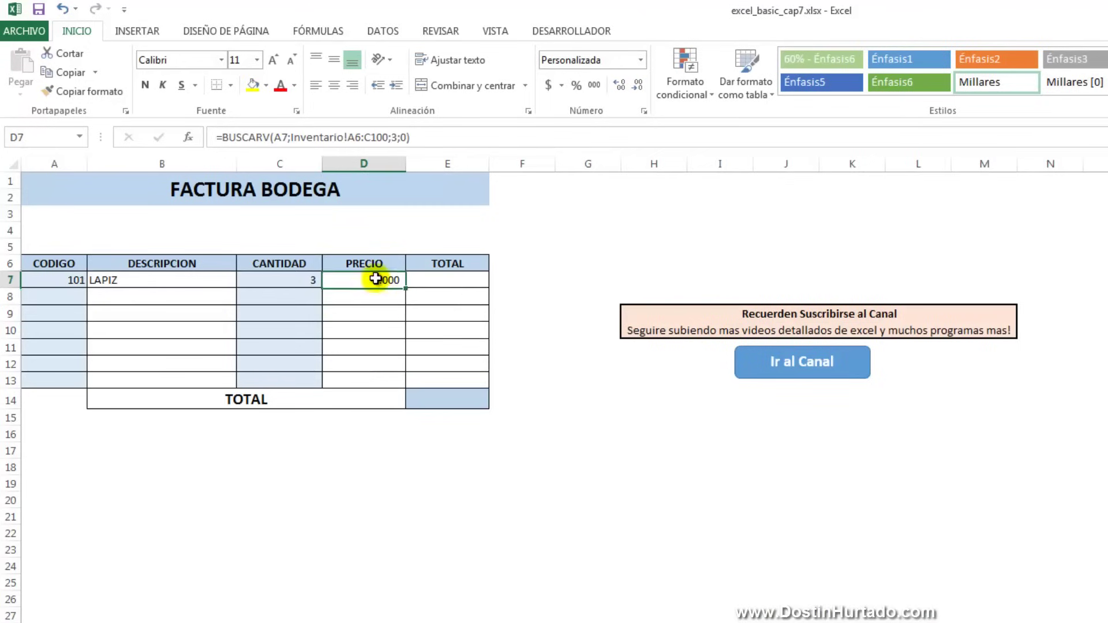
{"action": "left_click", "coordinate": [51, 281]}
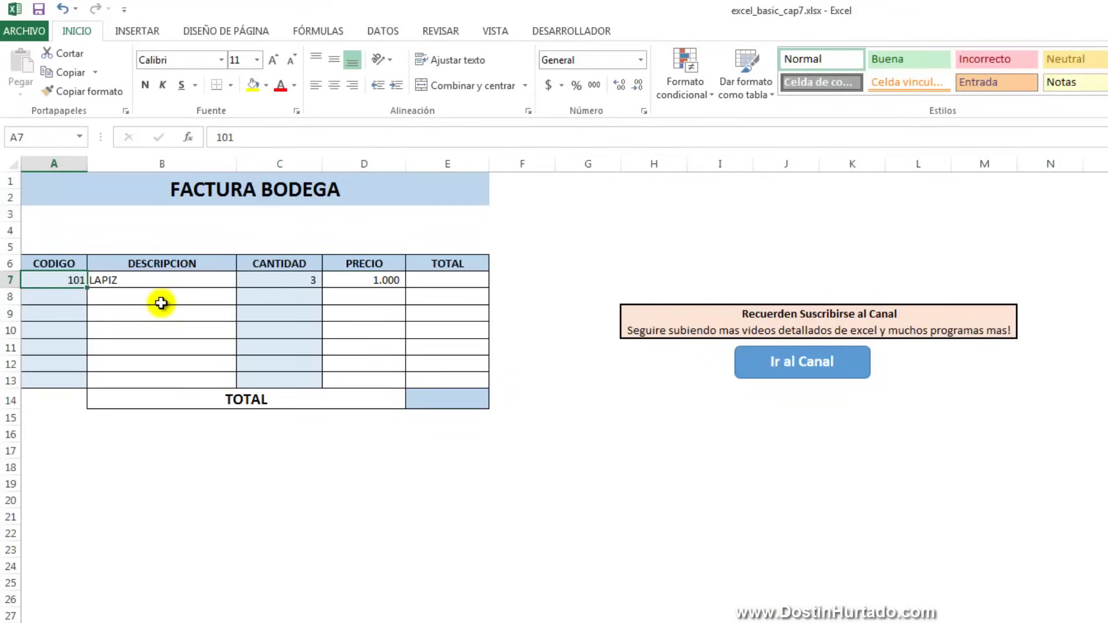
{"action": "type", "text": "105"}
{"action": "key", "text": "Return"}
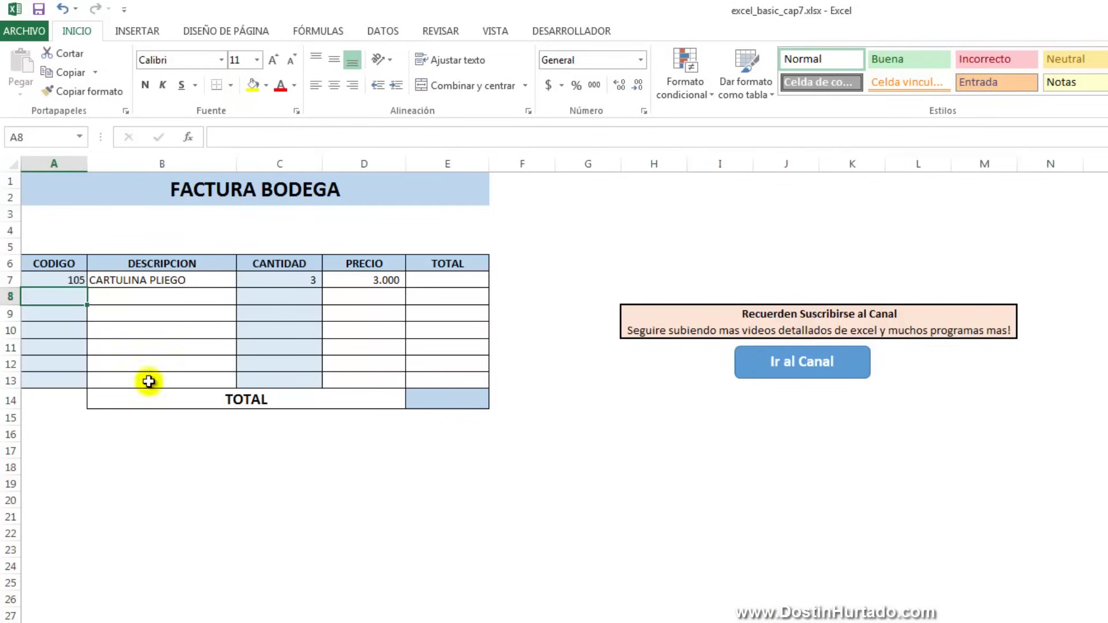
Step: Change A7 to code 108 and check that row 7 returns MICROPUNTA at 4.500
{"action": "left_click", "coordinate": [384, 282]}
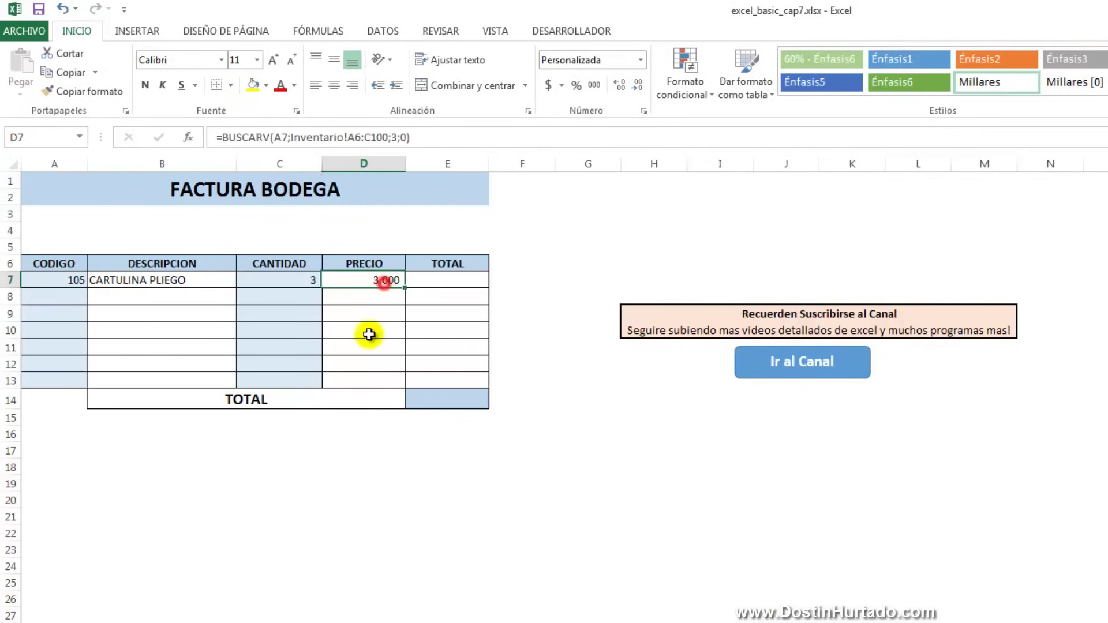
{"action": "double_click", "coordinate": [70, 280]}
{"action": "key", "text": "BackSpace"}
{"action": "type", "text": "8"}
{"action": "key", "text": "Return"}
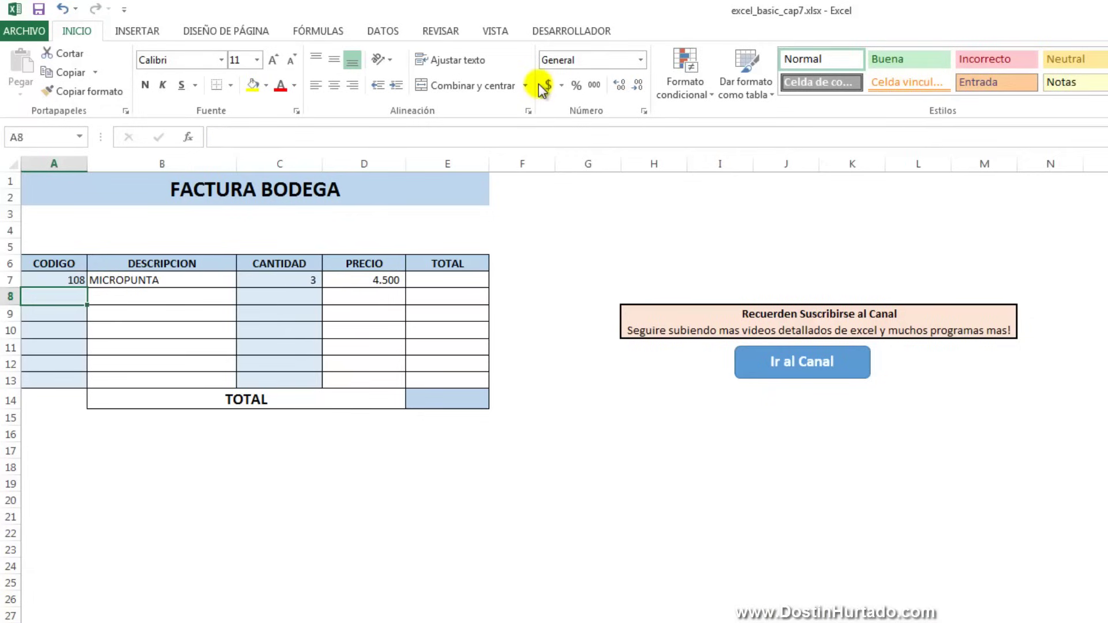
{"action": "left_click", "coordinate": [170, 285]}
{"action": "left_click", "coordinate": [376, 279]}
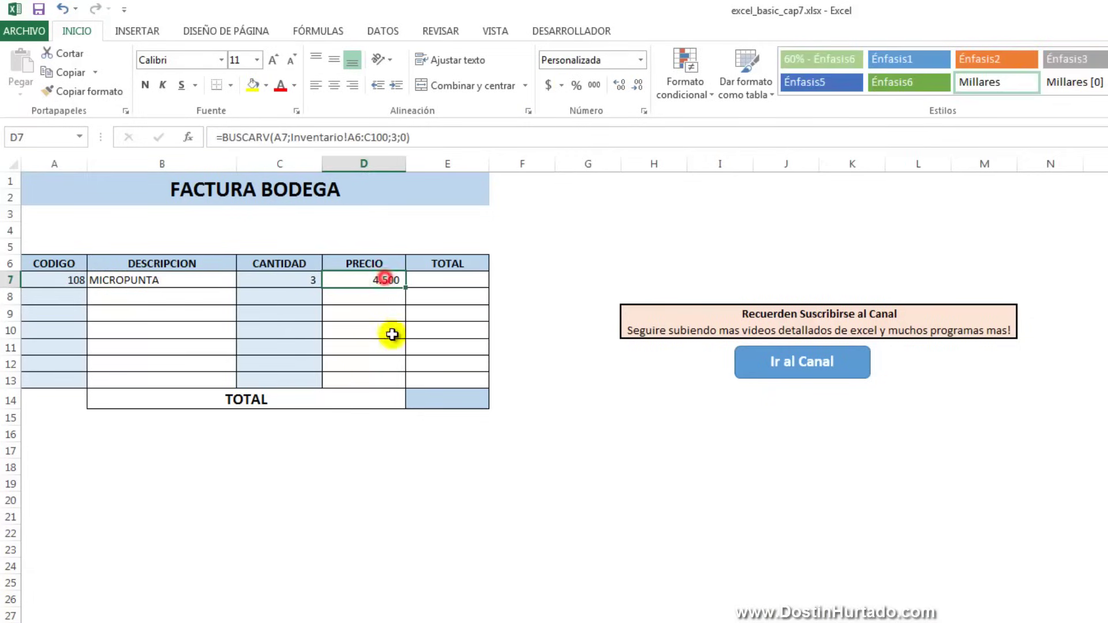
{"action": "left_click", "coordinate": [461, 282]}
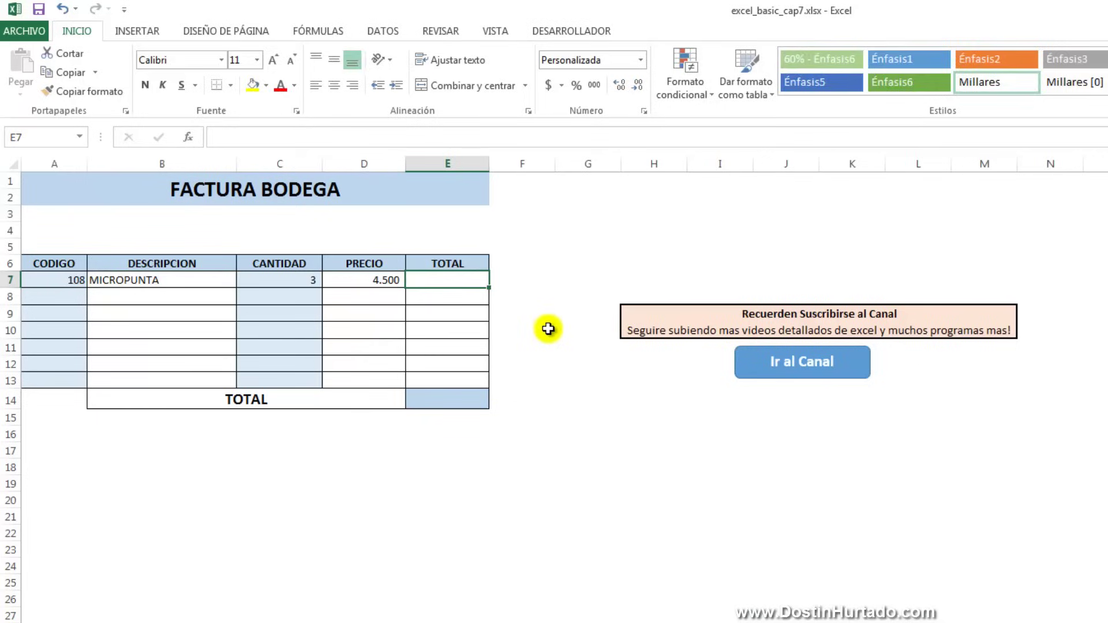
Step: Enter the line total =D7*C7 in E7
{"action": "type", "text": "="}
{"action": "left_click", "coordinate": [354, 279]}
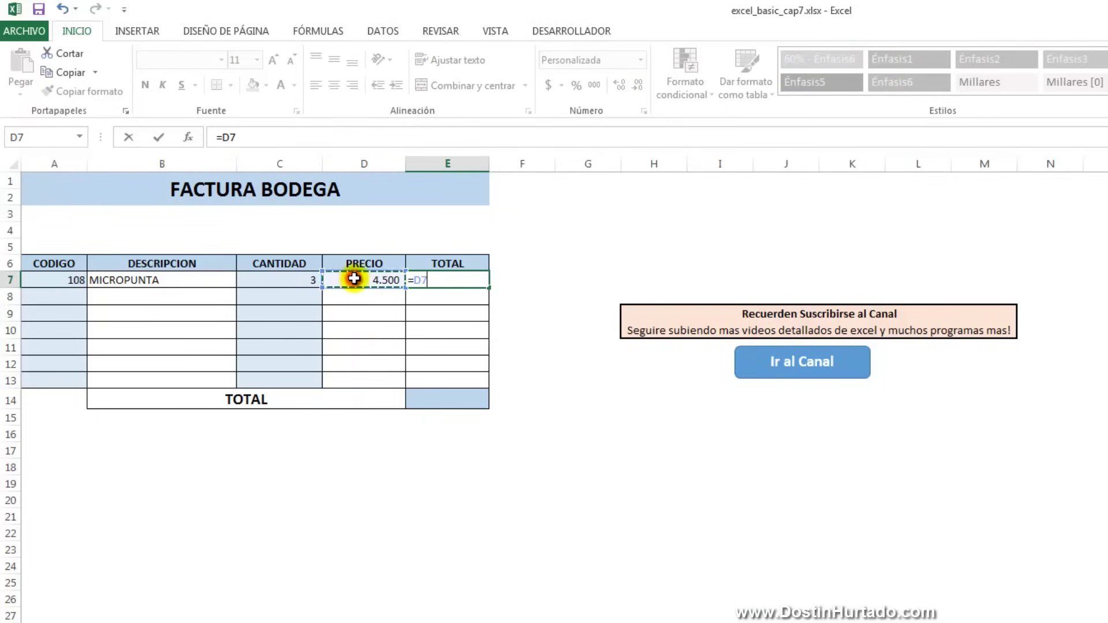
{"action": "type", "text": "*"}
{"action": "left_click", "coordinate": [310, 281]}
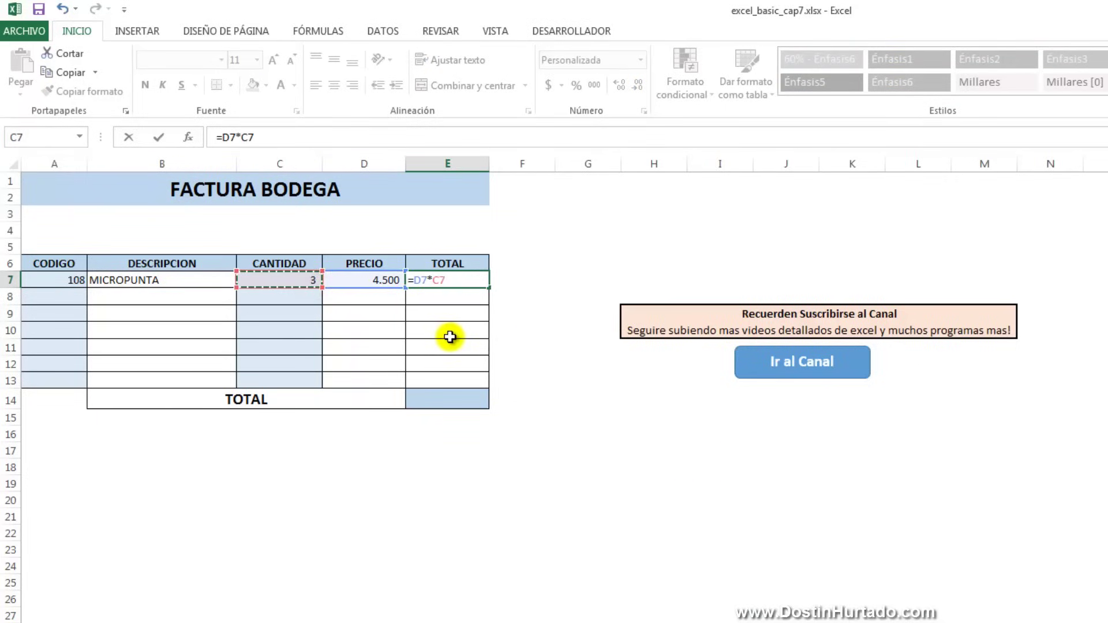
{"action": "key", "text": "Return"}
{"action": "left_click", "coordinate": [462, 282]}
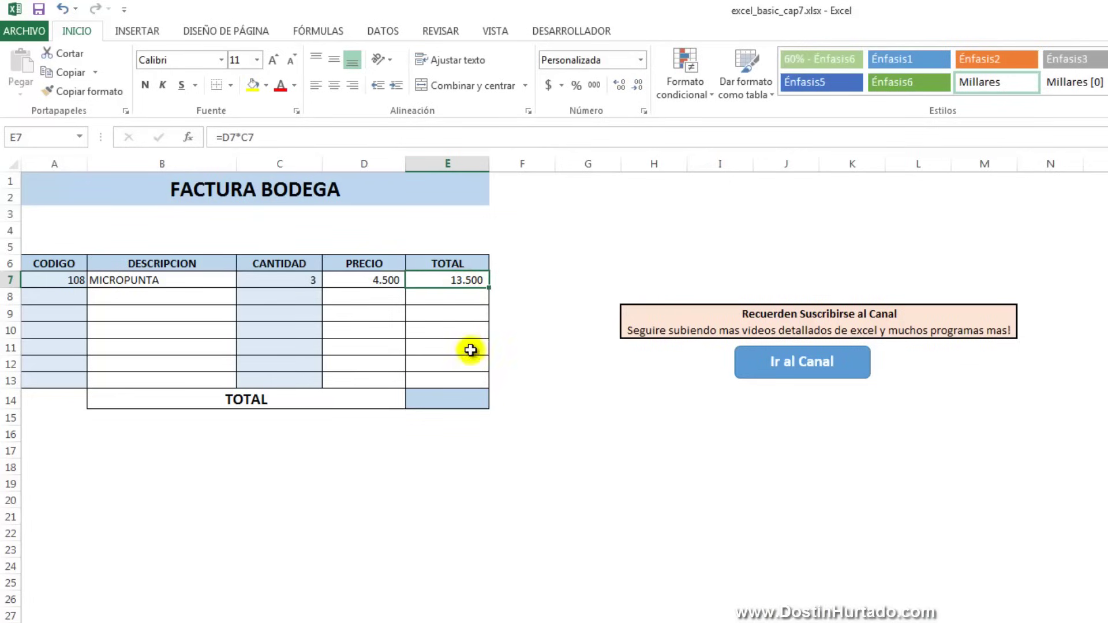
Step: Give E14 a grand total of =SUMA(E7:E13) with AutoSum
{"action": "left_click", "coordinate": [448, 397]}
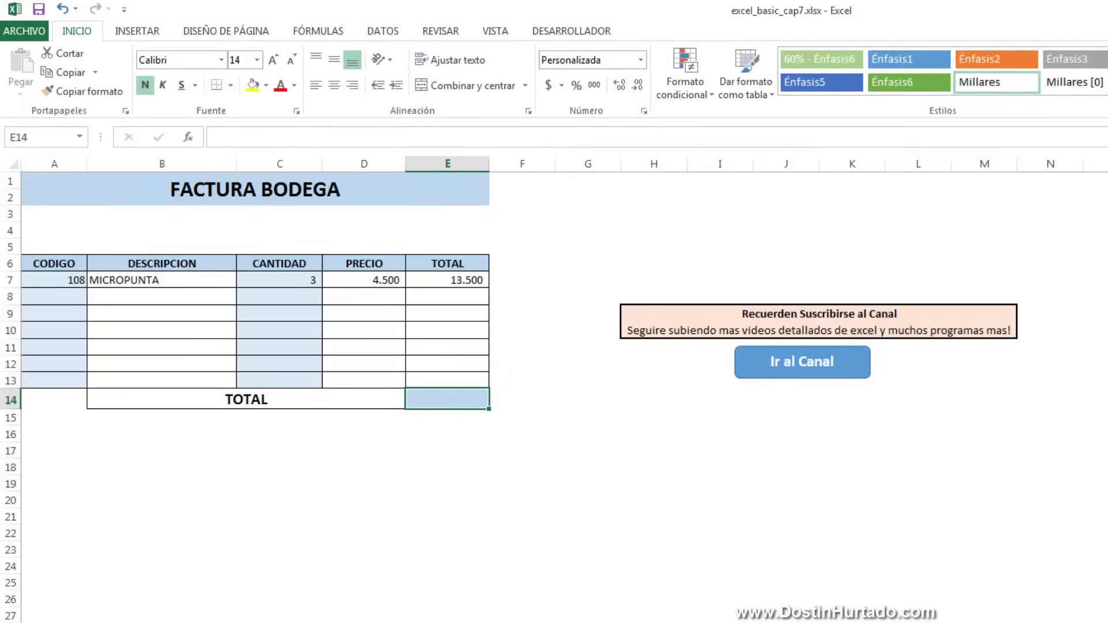
{"action": "key", "text": "alt+equal"}
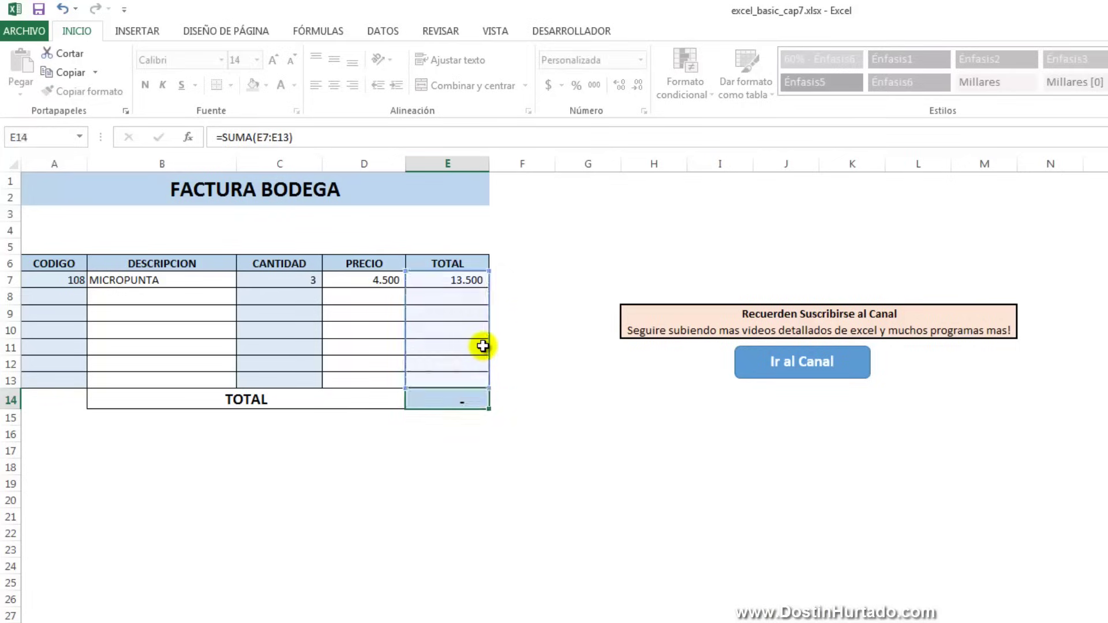
{"action": "key", "text": "Return"}
{"action": "left_click", "coordinate": [480, 398]}
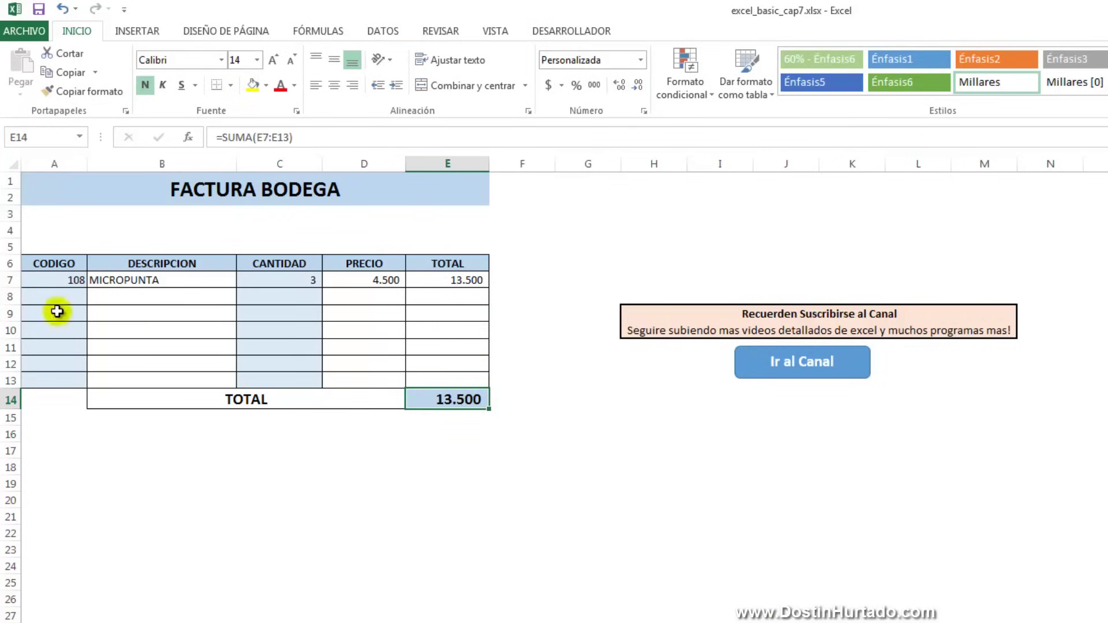
Step: Set row 7 to code 101 with quantity 1, giving a total of 1.000
{"action": "left_click", "coordinate": [68, 284]}
{"action": "type", "text": "101"}
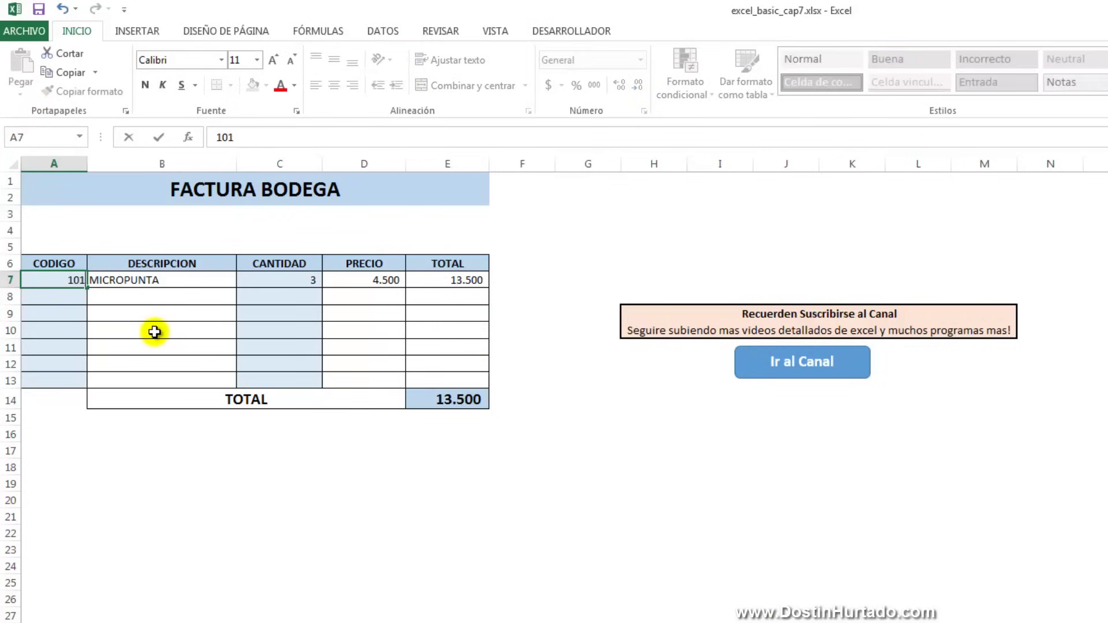
{"action": "key", "text": "Tab"}
{"action": "key", "text": "Tab"}
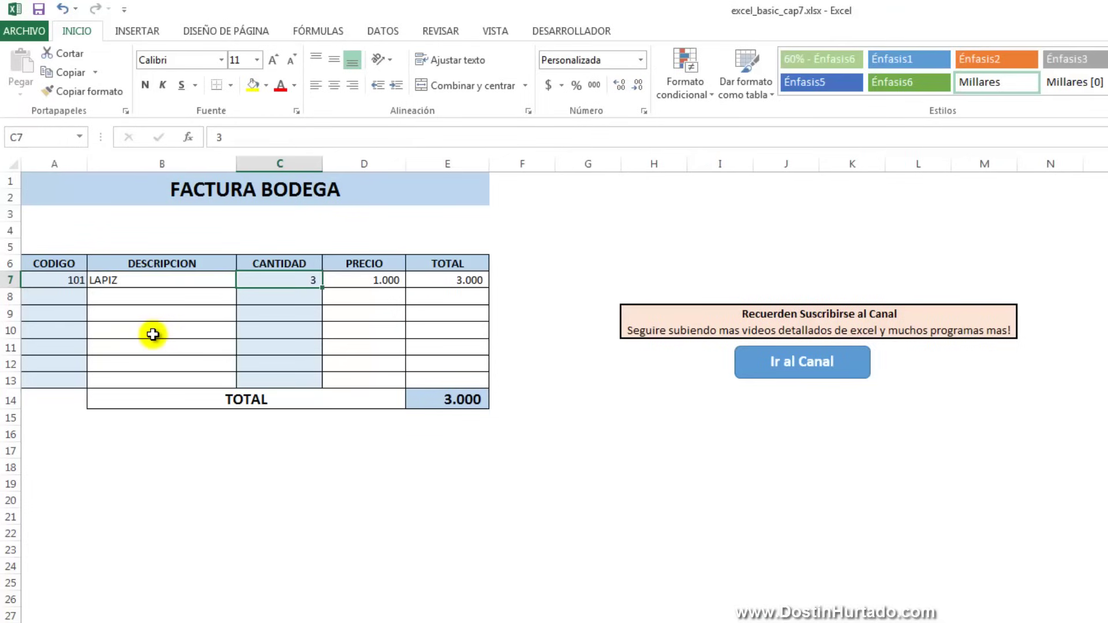
{"action": "type", "text": "1"}
{"action": "key", "text": "Return"}
{"action": "left_click", "coordinate": [440, 409]}
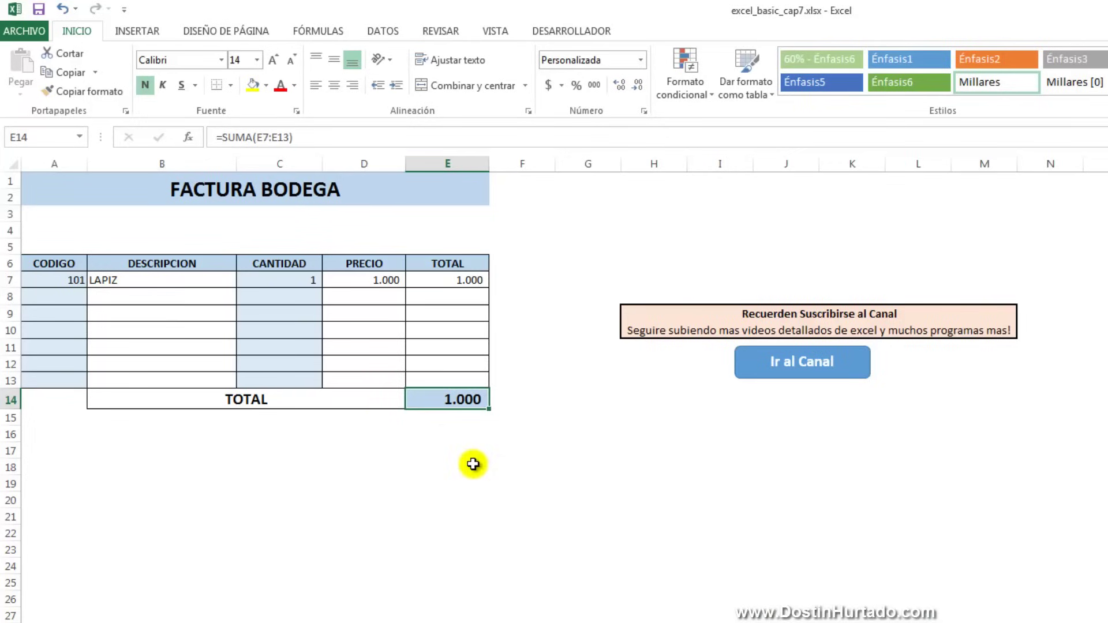
{"action": "left_click", "coordinate": [66, 279]}
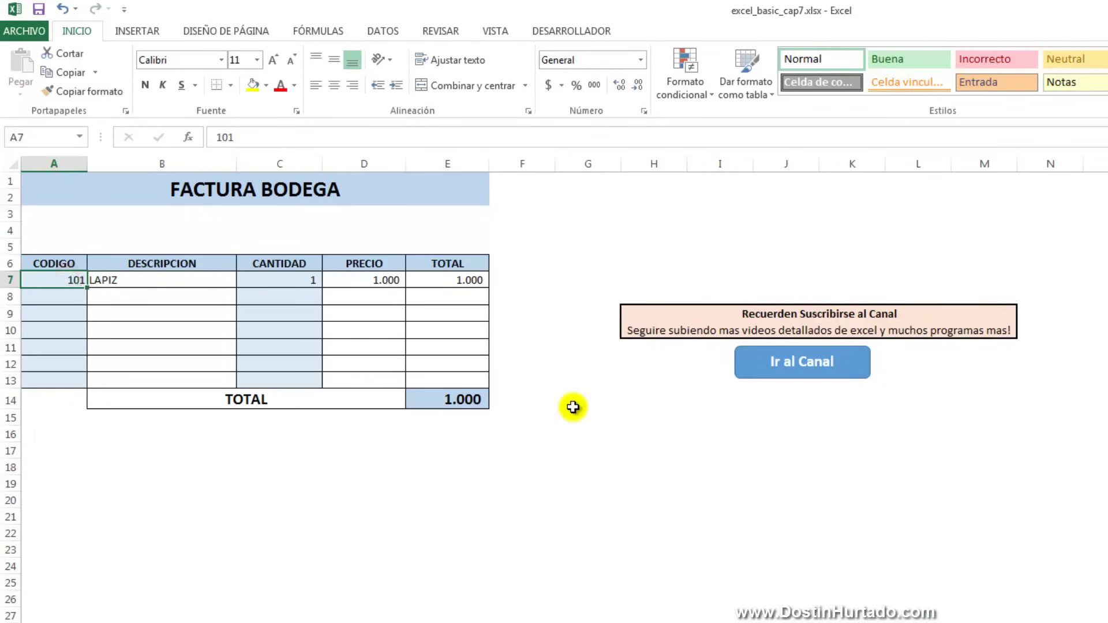
Step: Clear A7 and wrap B7's BUSCARV in SI.ERROR(...;"") so it shows blank instead of #N/A
{"action": "key", "text": "Delete"}
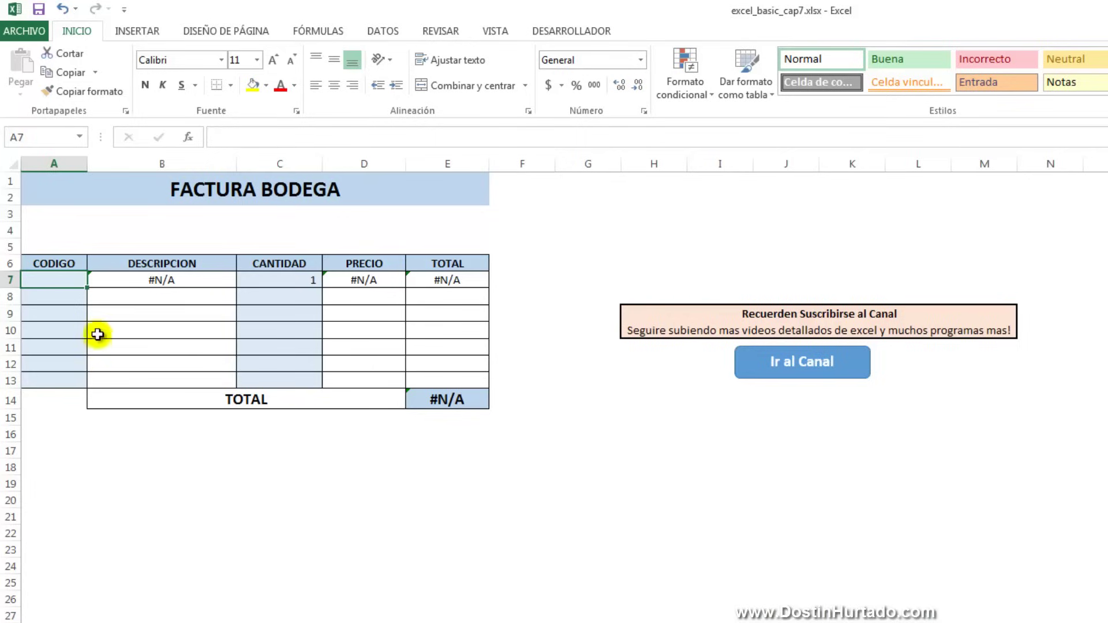
{"action": "left_click", "coordinate": [134, 288]}
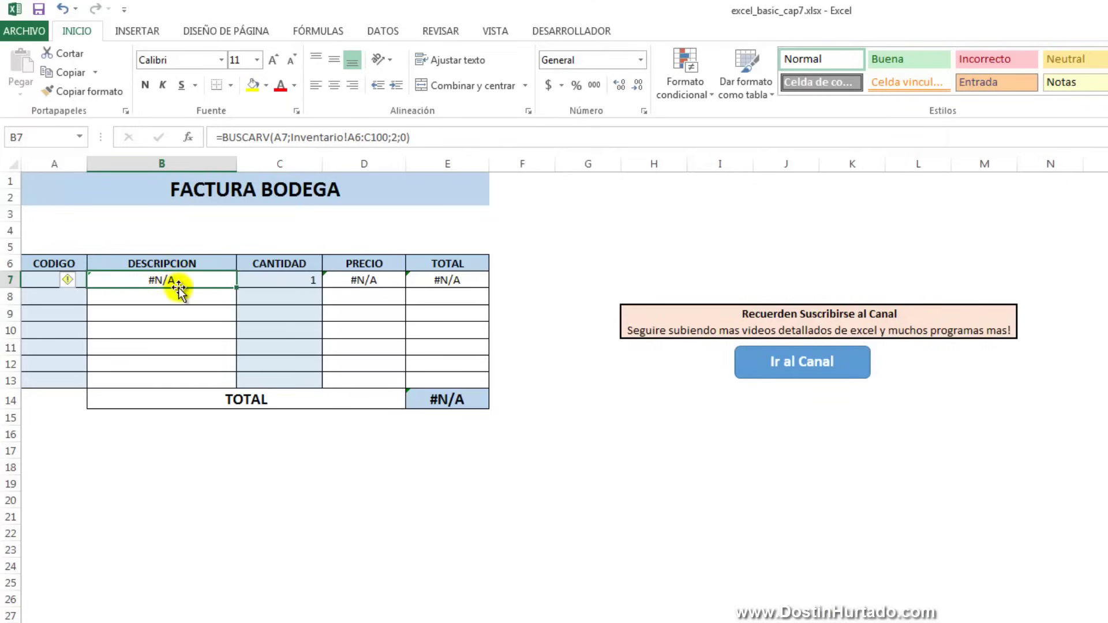
{"action": "left_click", "coordinate": [437, 139]}
{"action": "key", "text": "shift+Home"}
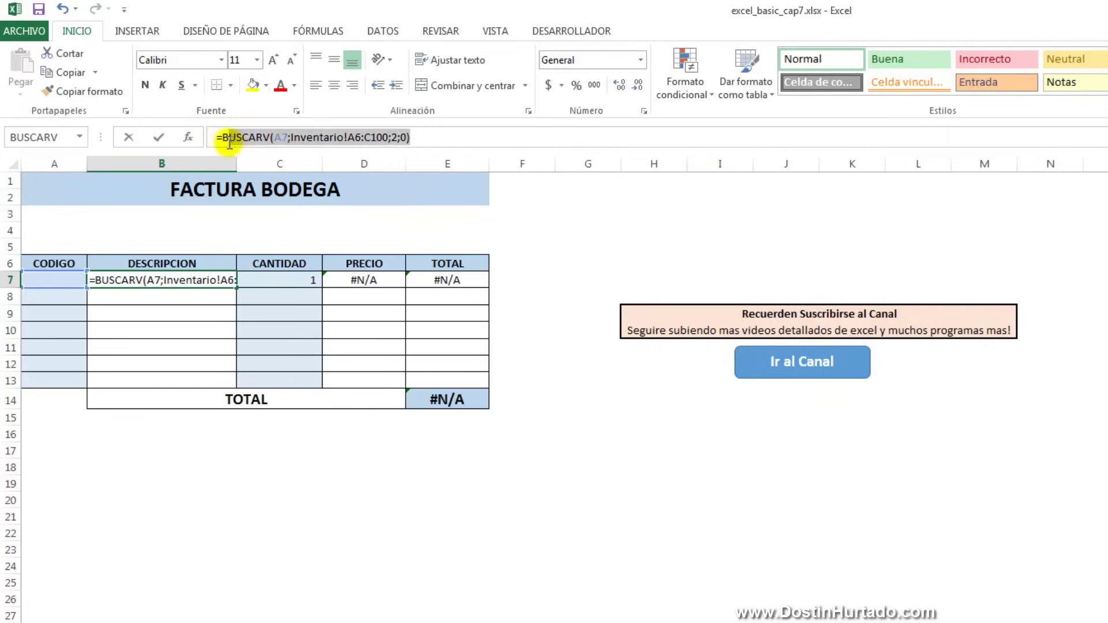
{"action": "right_click", "coordinate": [250, 139]}
{"action": "left_click", "coordinate": [279, 151]}
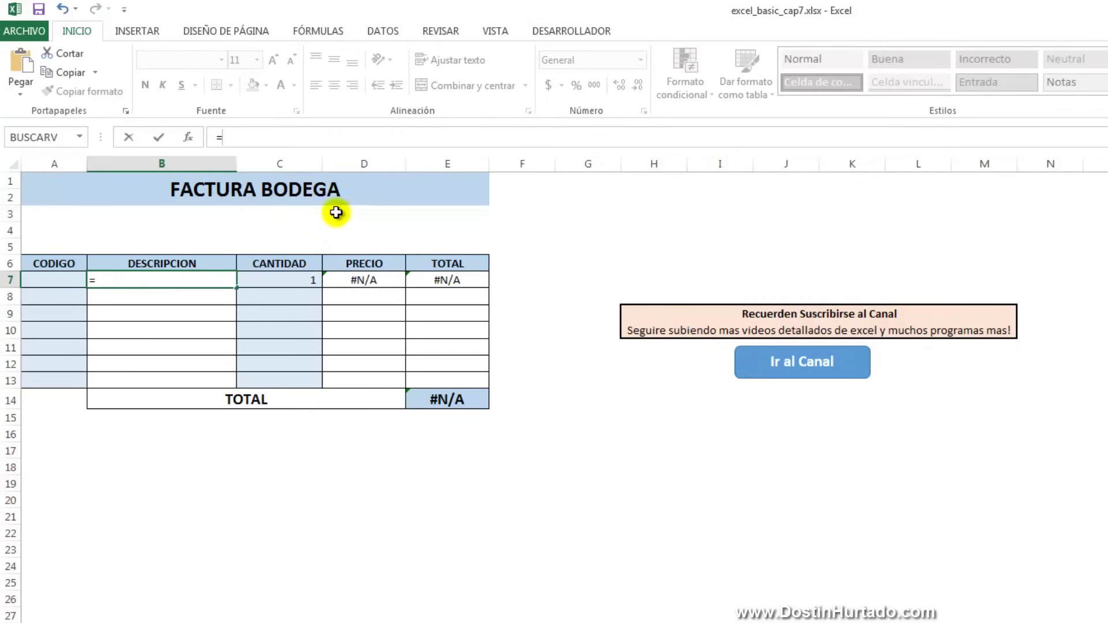
{"action": "type", "text": "si"}
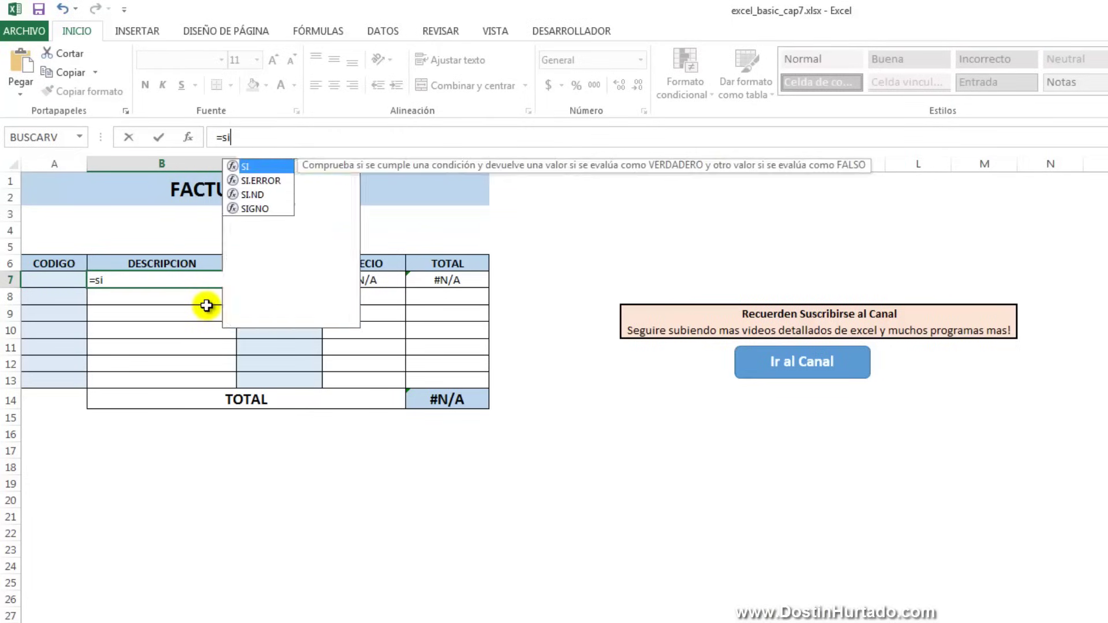
{"action": "type", "text": ".error"}
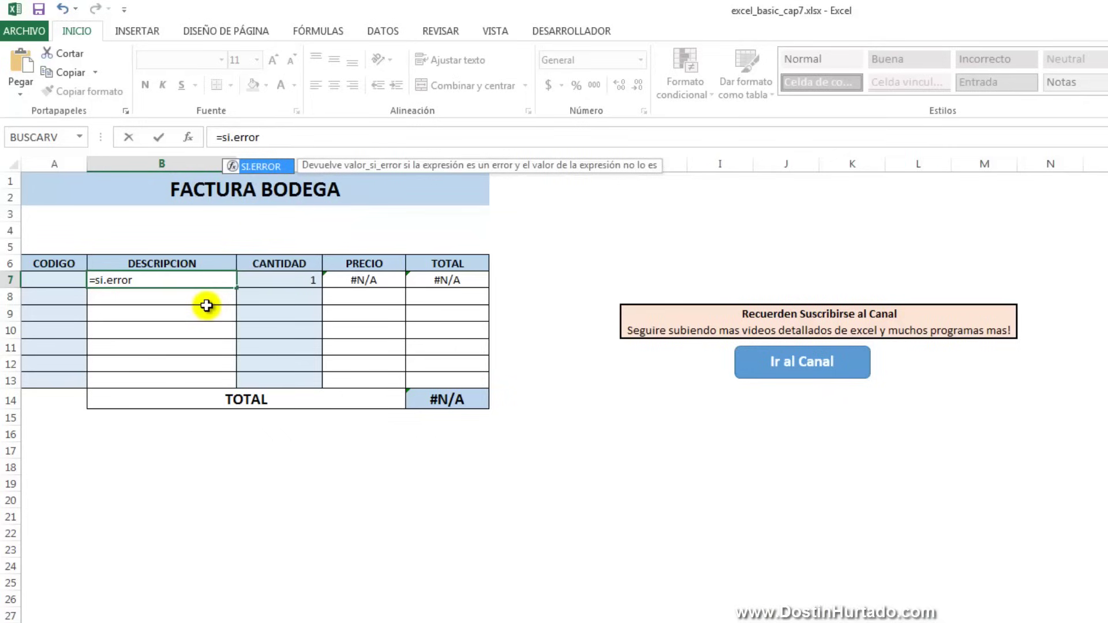
{"action": "type", "text": "("}
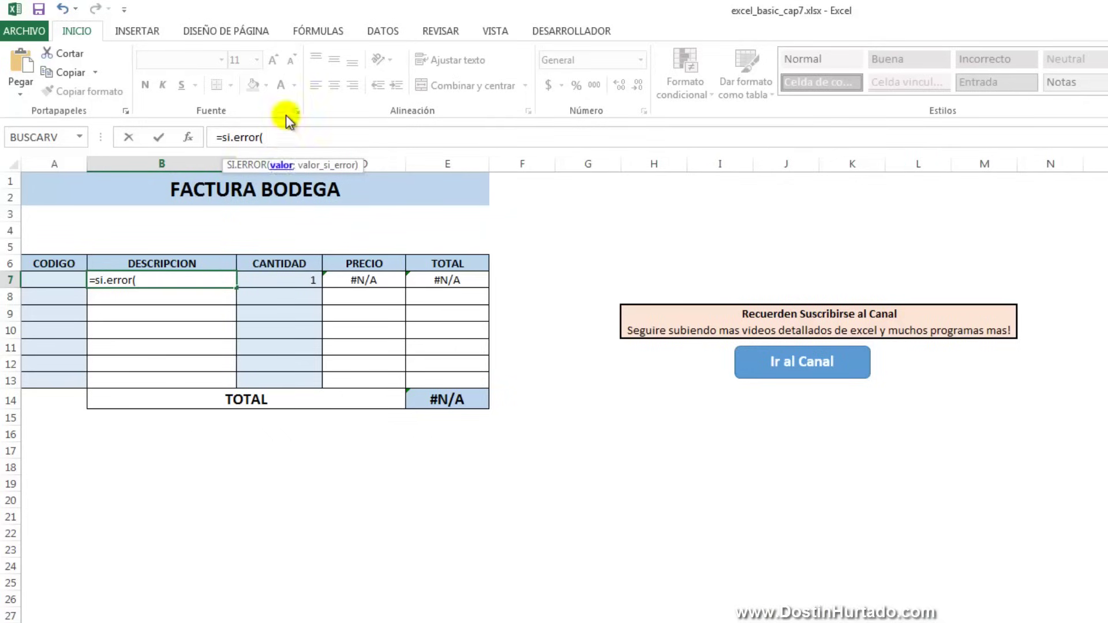
{"action": "right_click", "coordinate": [279, 128]}
{"action": "left_click", "coordinate": [316, 209]}
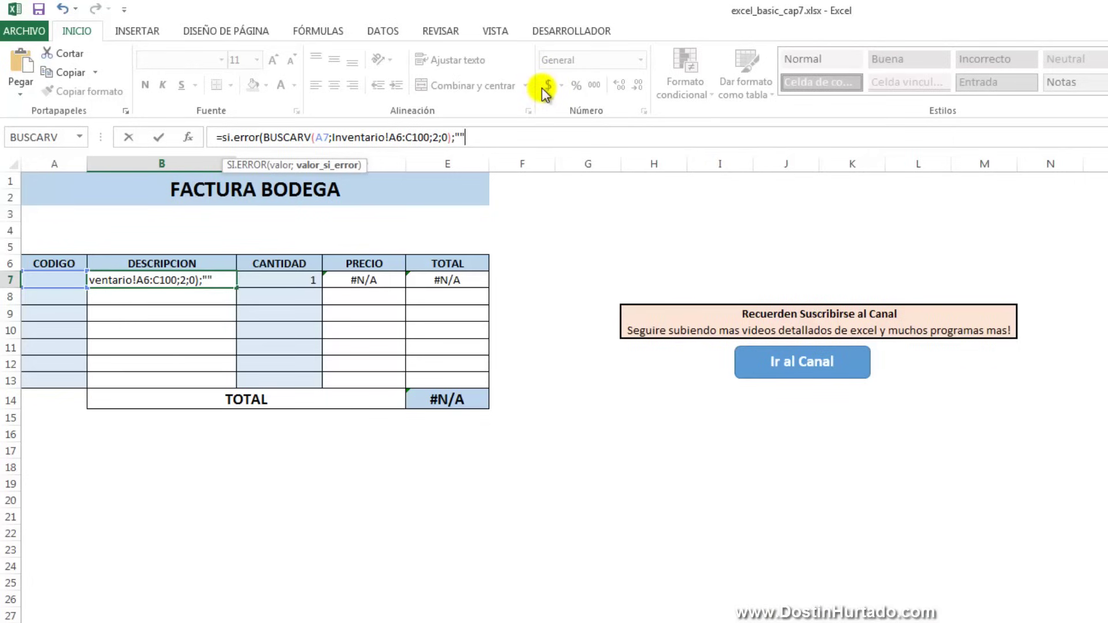
{"action": "key", "text": "Return"}
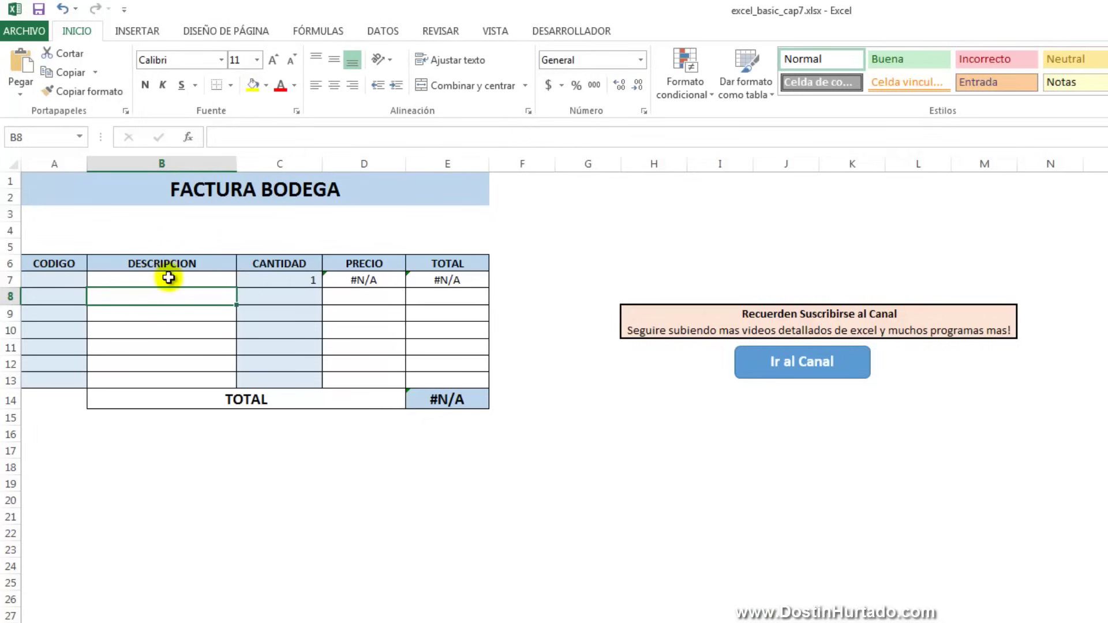
Step: Enter test code 101 in A7
{"action": "left_click", "coordinate": [53, 279]}
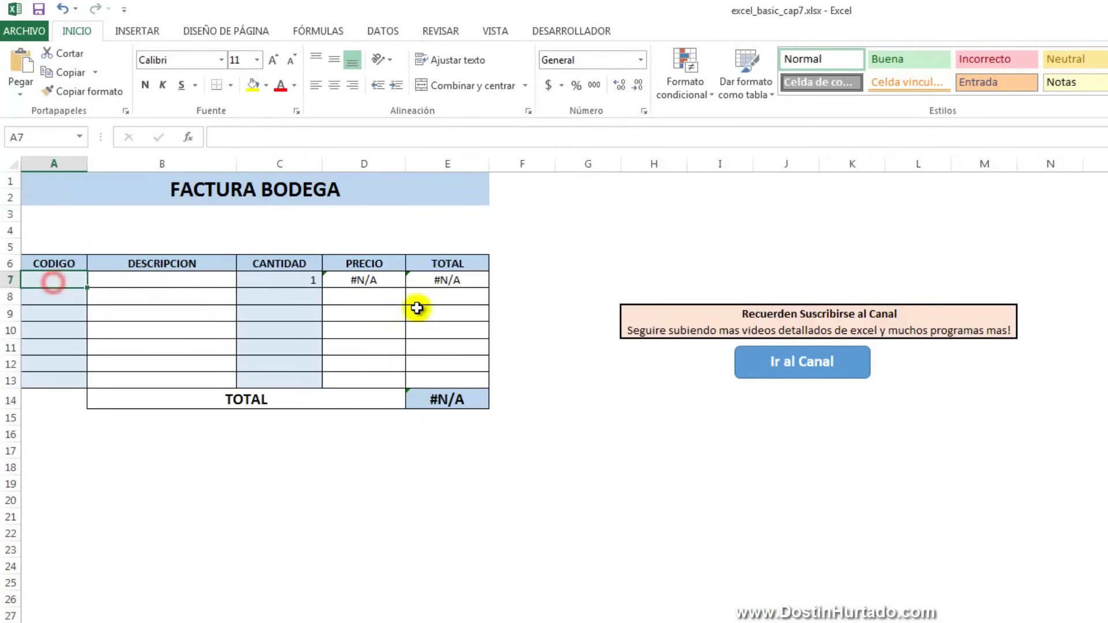
{"action": "type", "text": "101"}
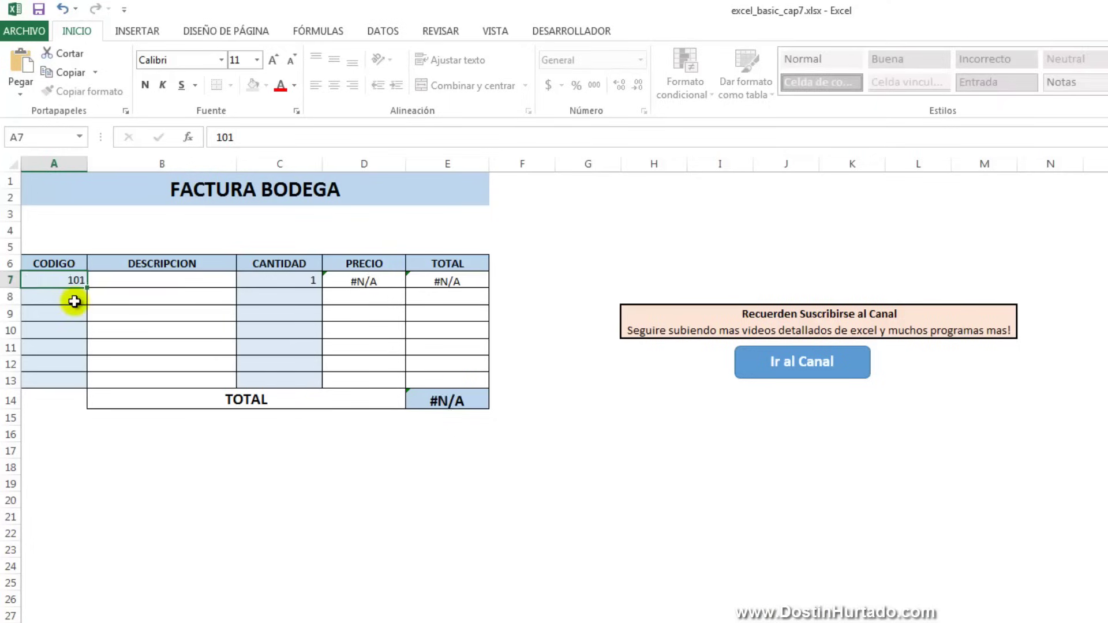
{"action": "key", "text": "Return"}
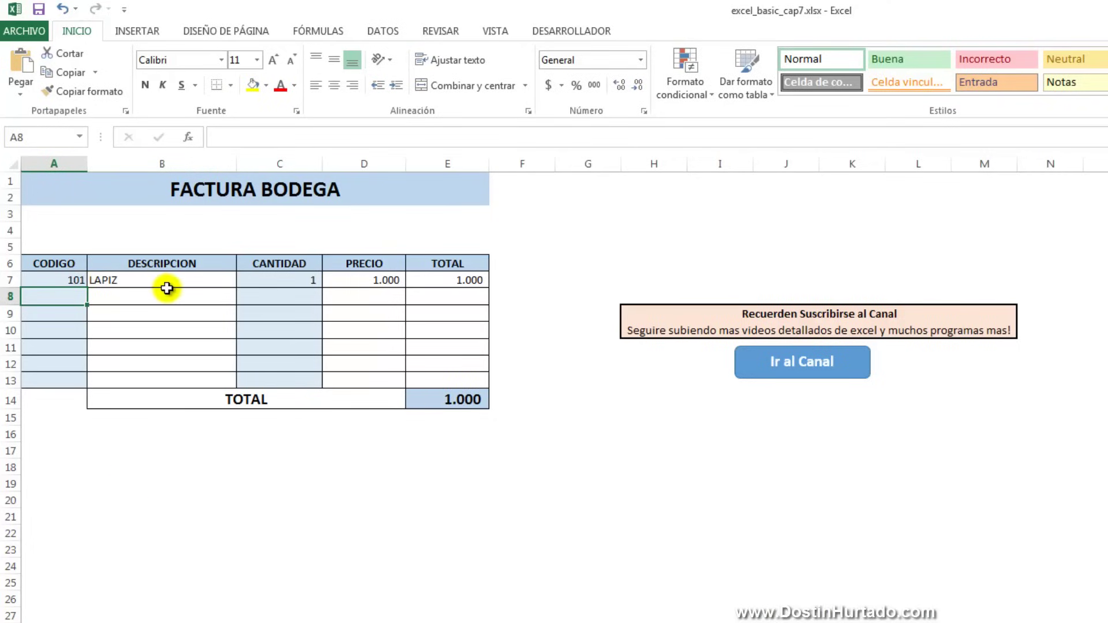
Step: Wrap D7's price lookup in SI.ERROR returning blank, then clear A7 to test an empty row
{"action": "left_click", "coordinate": [374, 281]}
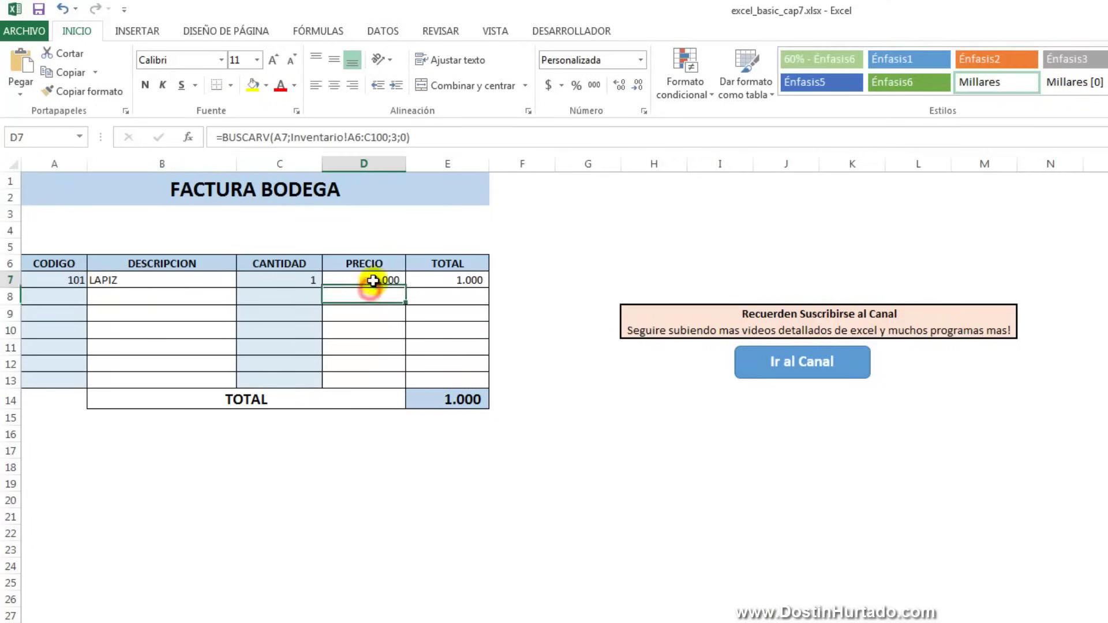
{"action": "left_click", "coordinate": [221, 136]}
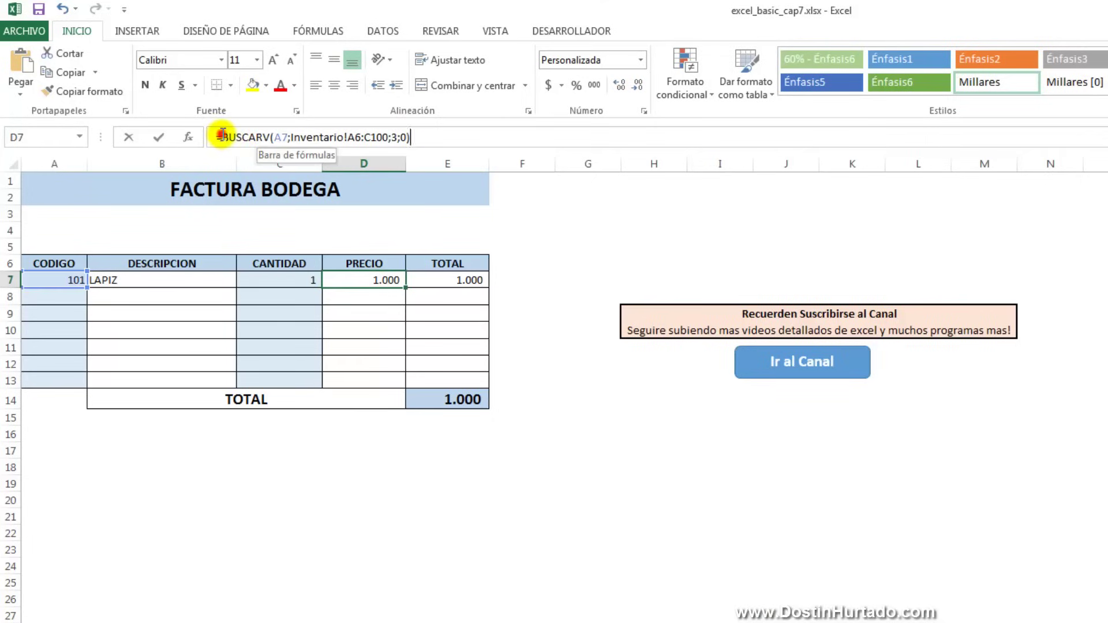
{"action": "type", "text": "si.err"}
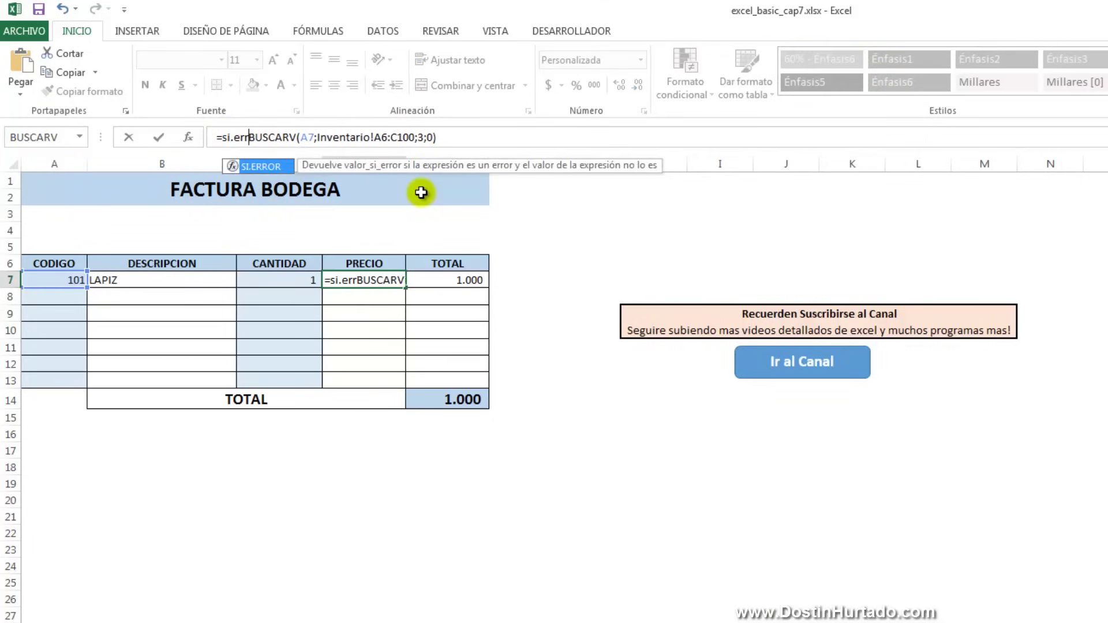
{"action": "type", "text": "or("}
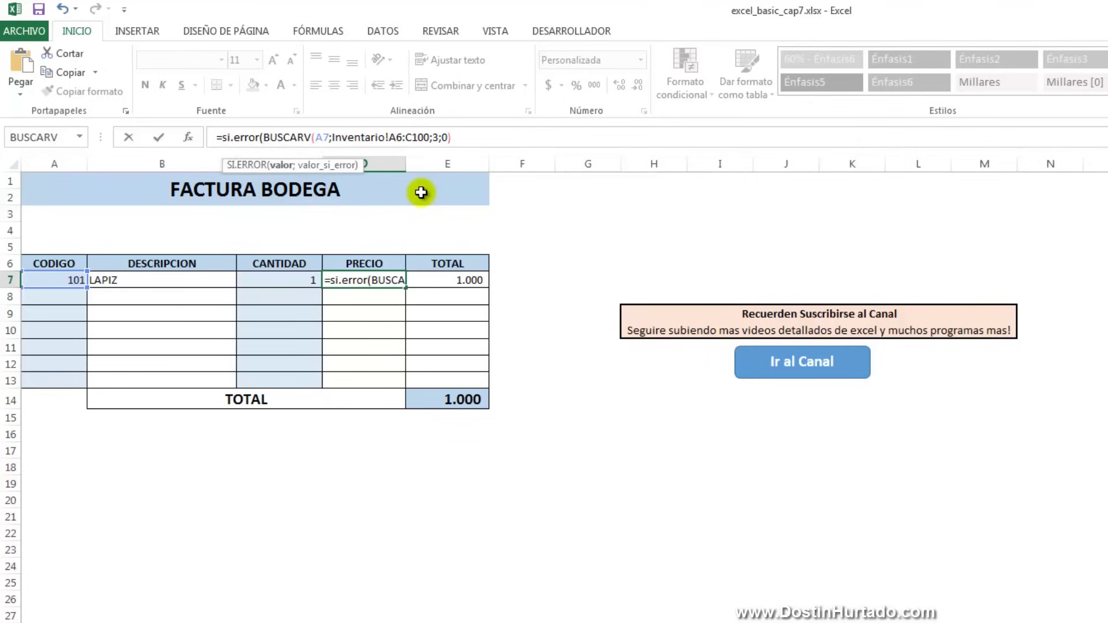
{"action": "key", "text": "shift+Right"}
{"action": "key", "text": "shift+Right"}
{"action": "key", "text": "shift+Right"}
{"action": "key", "text": "shift+Right"}
{"action": "key", "text": "shift+Right"}
{"action": "key", "text": "shift+Right"}
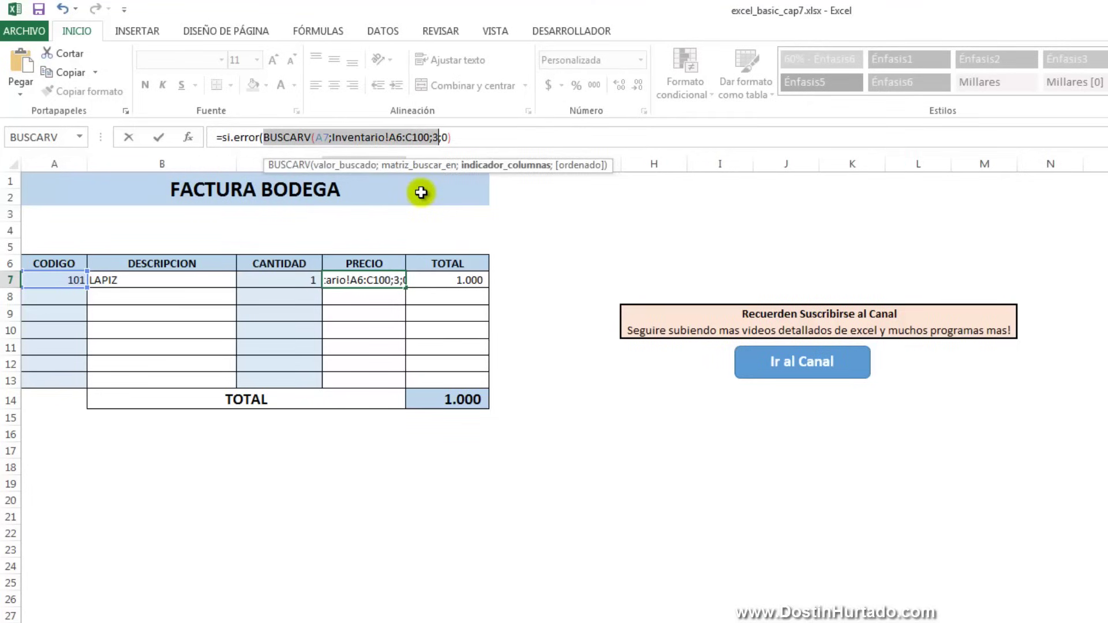
{"action": "key", "text": "shift+Right"}
{"action": "key", "text": "shift+Right"}
{"action": "key", "text": "End"}
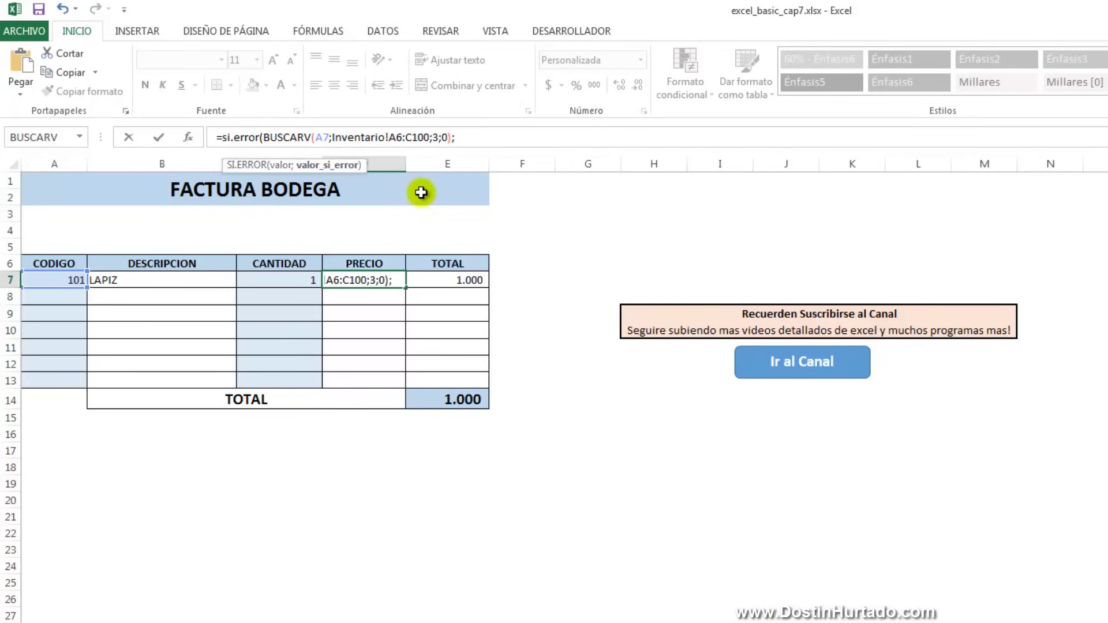
{"action": "type", "text": ")"}
{"action": "key", "text": "Return"}
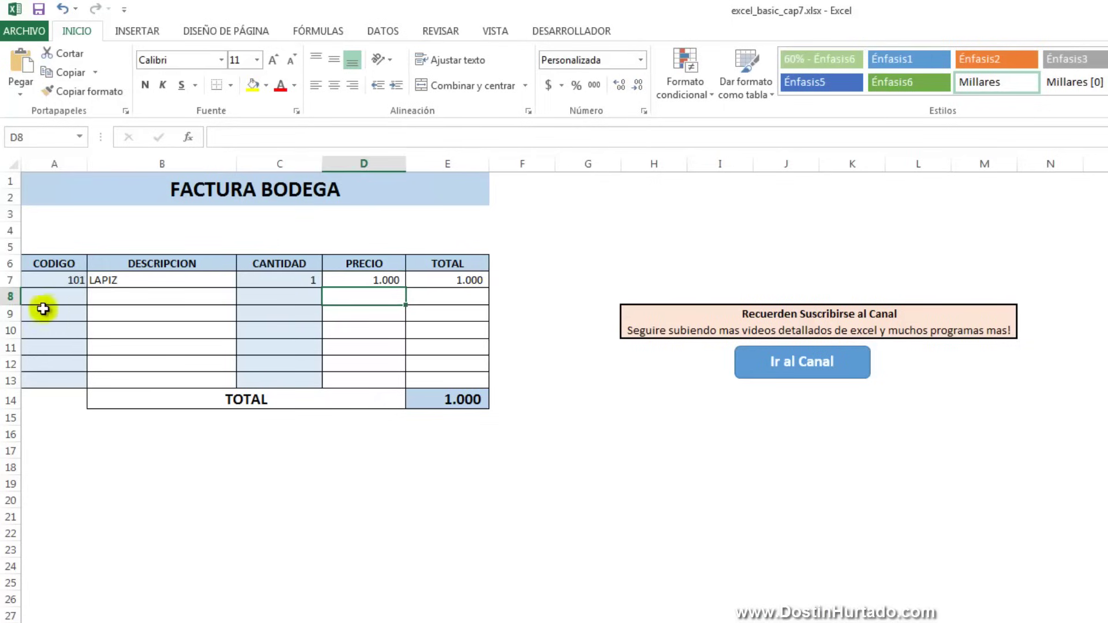
{"action": "left_click", "coordinate": [45, 280]}
{"action": "key", "text": "Delete"}
Step: Change E7 to =SI.ERROR(D7*C7;"") so it shows blank and E14 shows a dash
{"action": "left_click", "coordinate": [448, 280]}
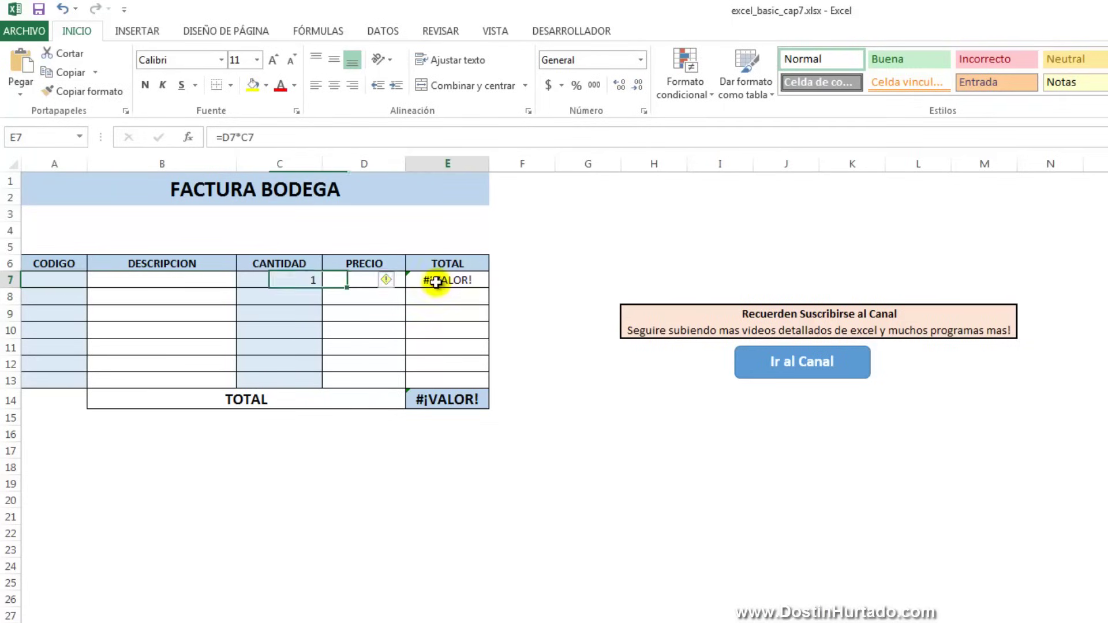
{"action": "left_click", "coordinate": [222, 138]}
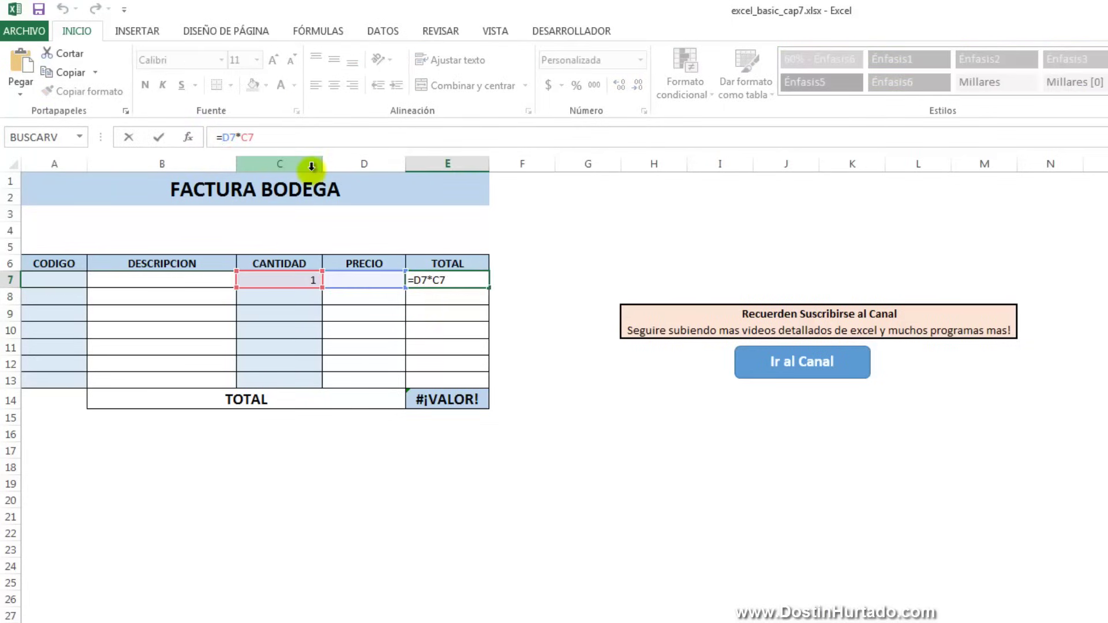
{"action": "type", "text": "s9si.err"}
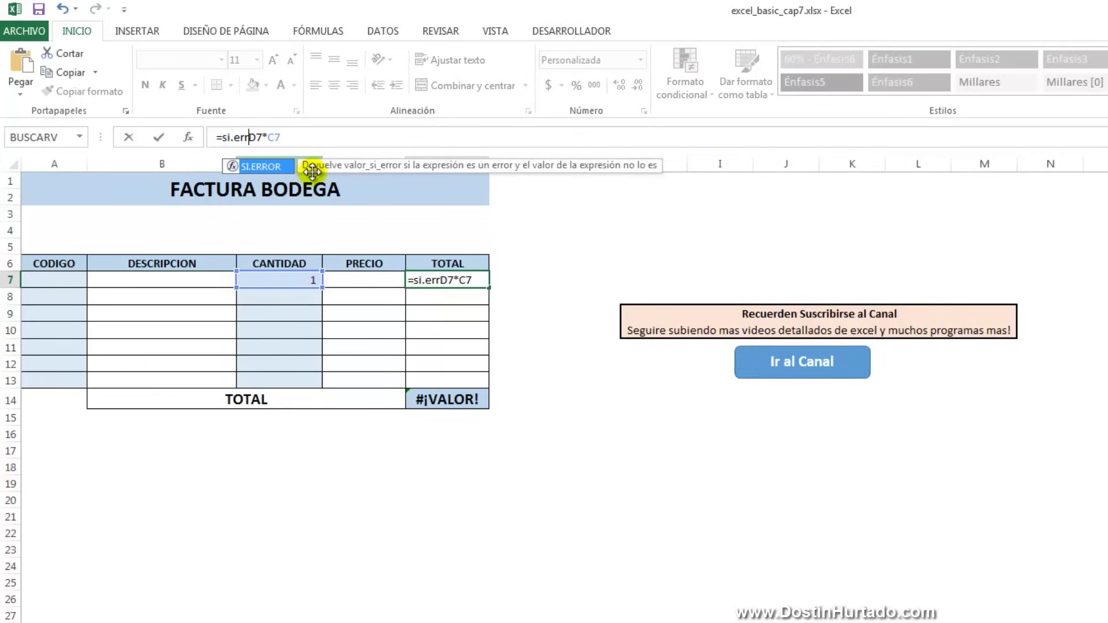
{"action": "type", "text": "or(D7*C7"}
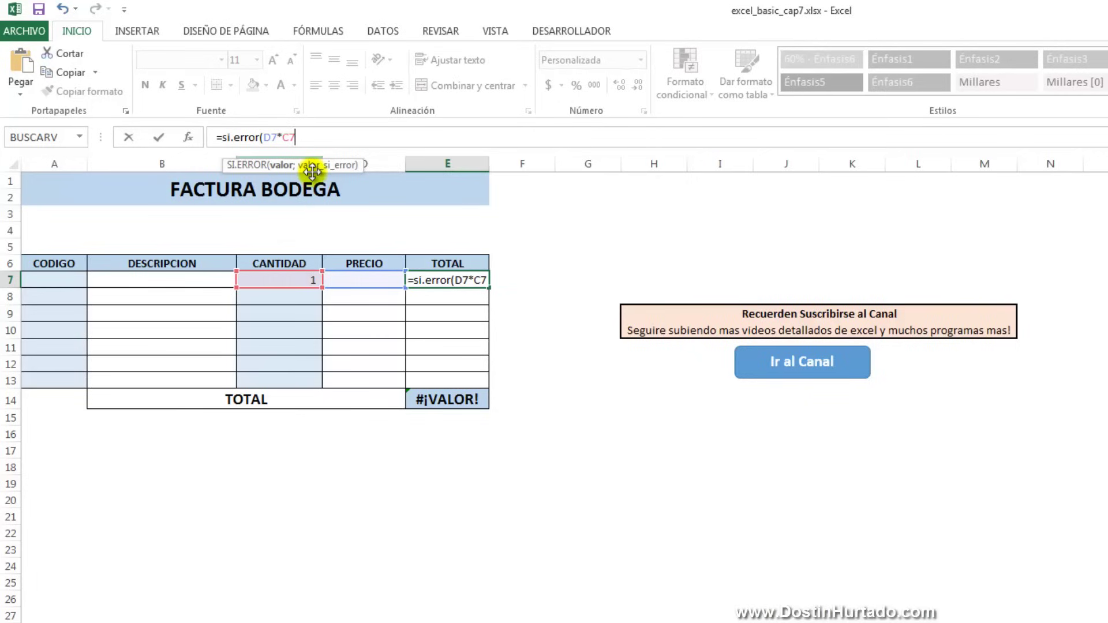
{"action": "type", "text": ";"}
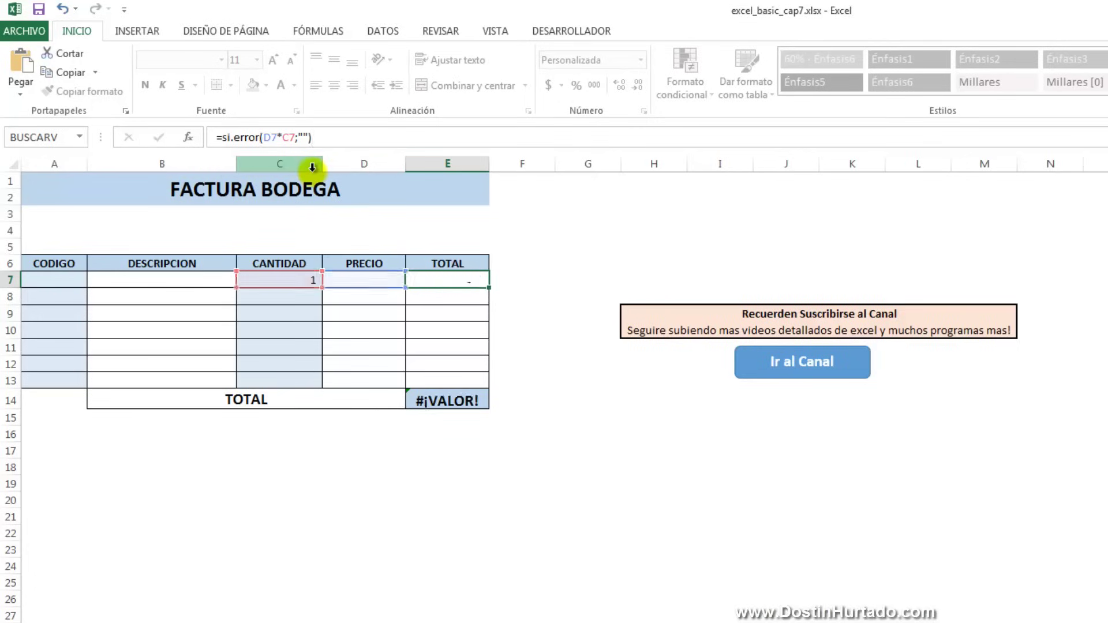
{"action": "key", "text": "Return"}
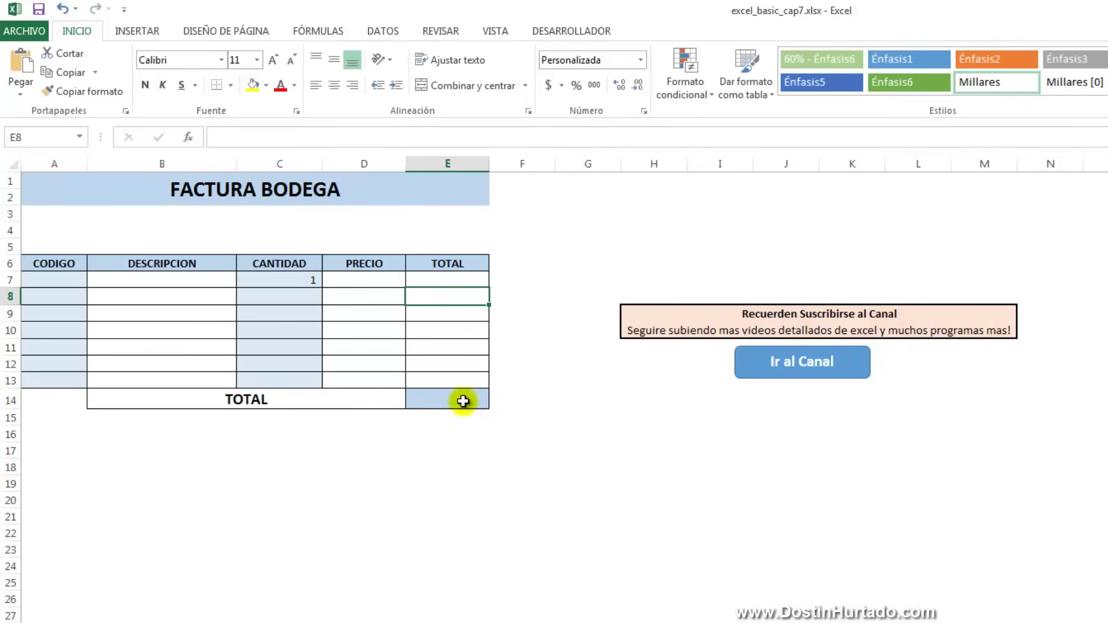
{"action": "left_click", "coordinate": [460, 399]}
{"action": "left_click", "coordinate": [220, 198]}
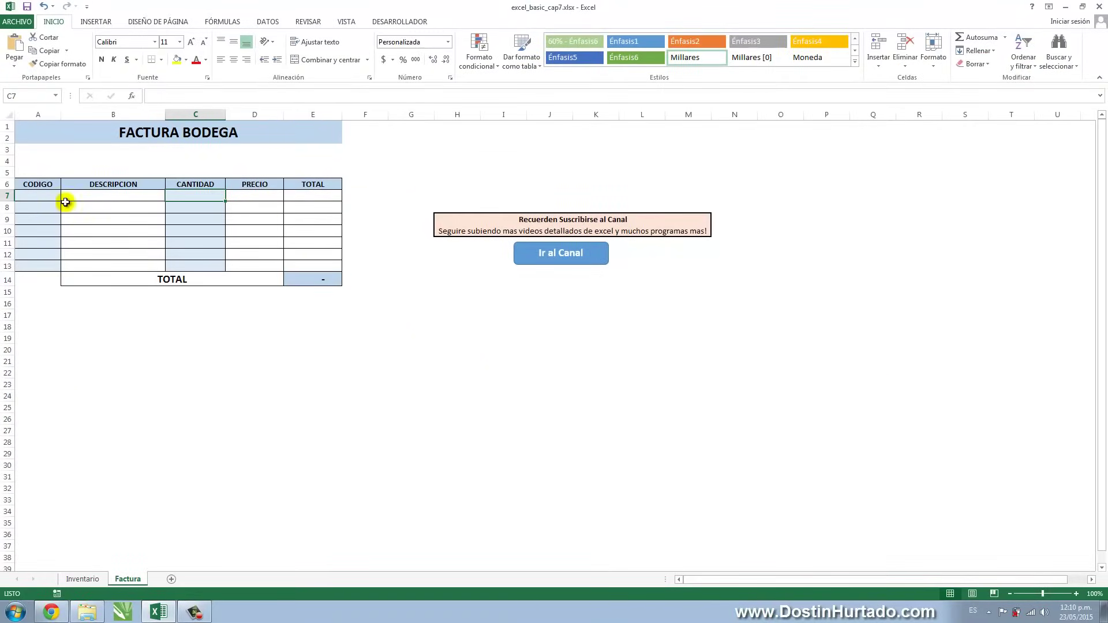
Step: Enter code 101 and quantity 5 in row 7
{"action": "left_click", "coordinate": [42, 195]}
{"action": "type", "text": "01"}
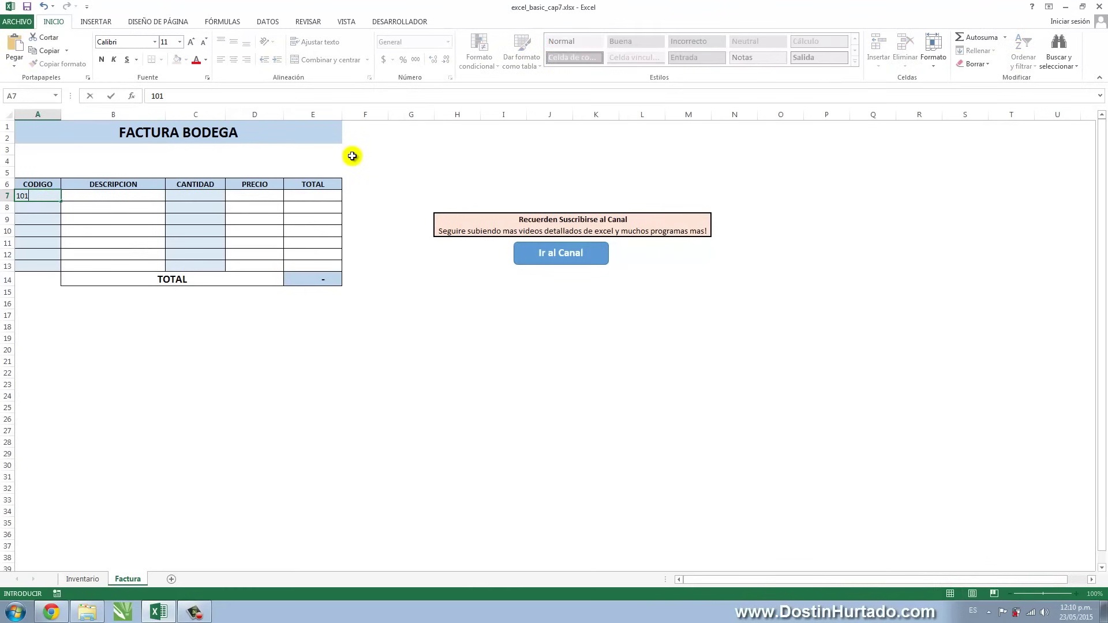
{"action": "key", "text": "Return"}
{"action": "left_click", "coordinate": [206, 197]}
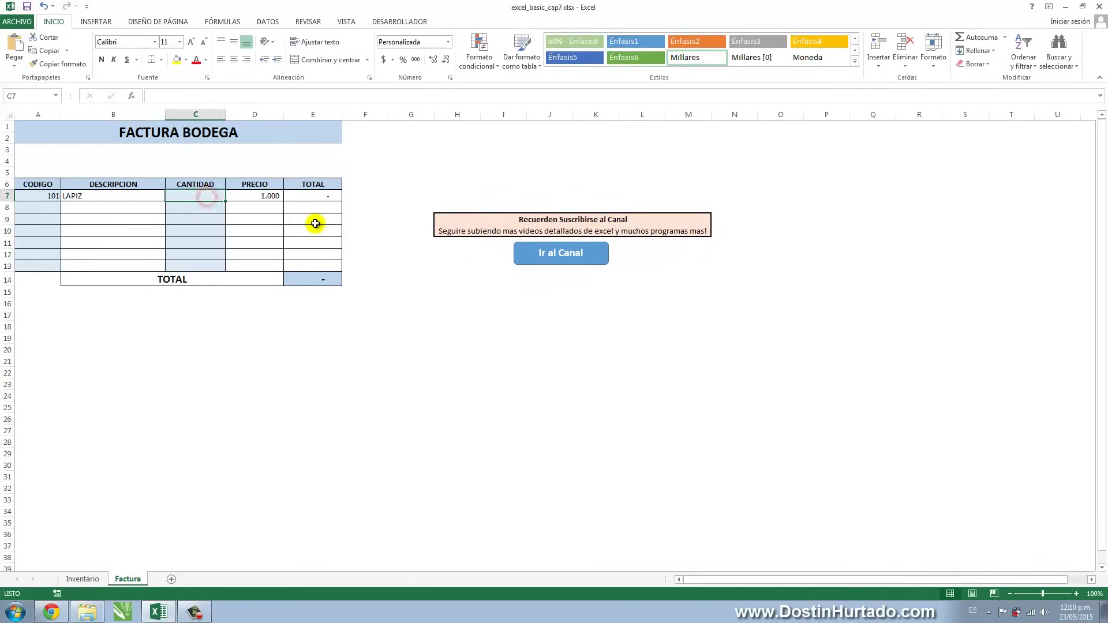
{"action": "type", "text": "5"}
{"action": "key", "text": "Return"}
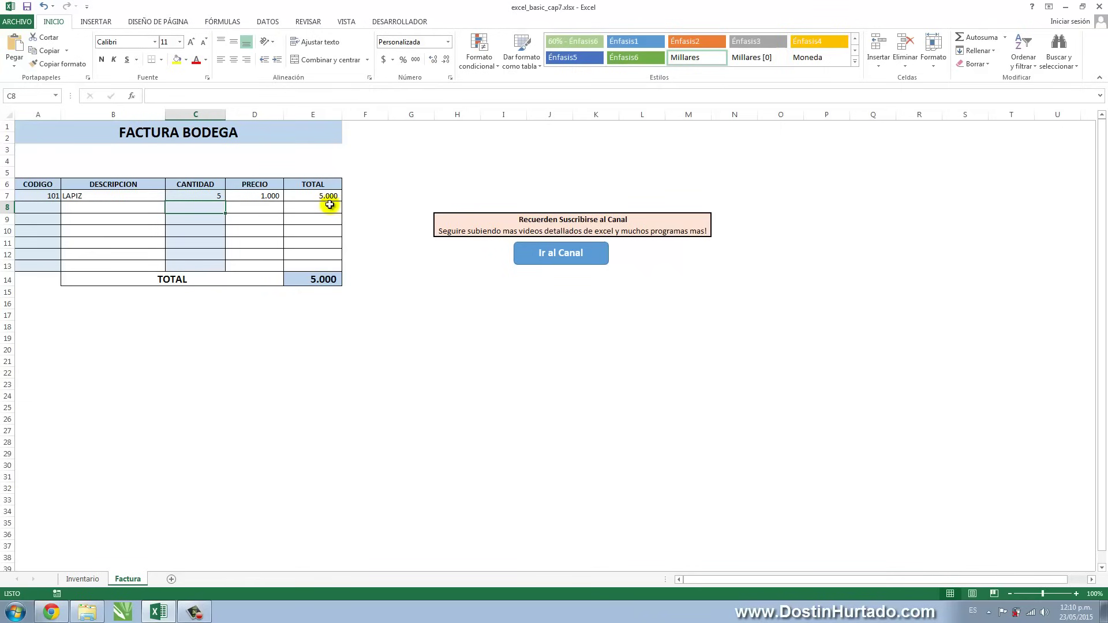
Step: Fill the description, price and total formulas from row 7 down to row 13
{"action": "left_click", "coordinate": [135, 196]}
{"action": "left_click_drag", "start_coordinate": [172, 205], "coordinate": [156, 268]}
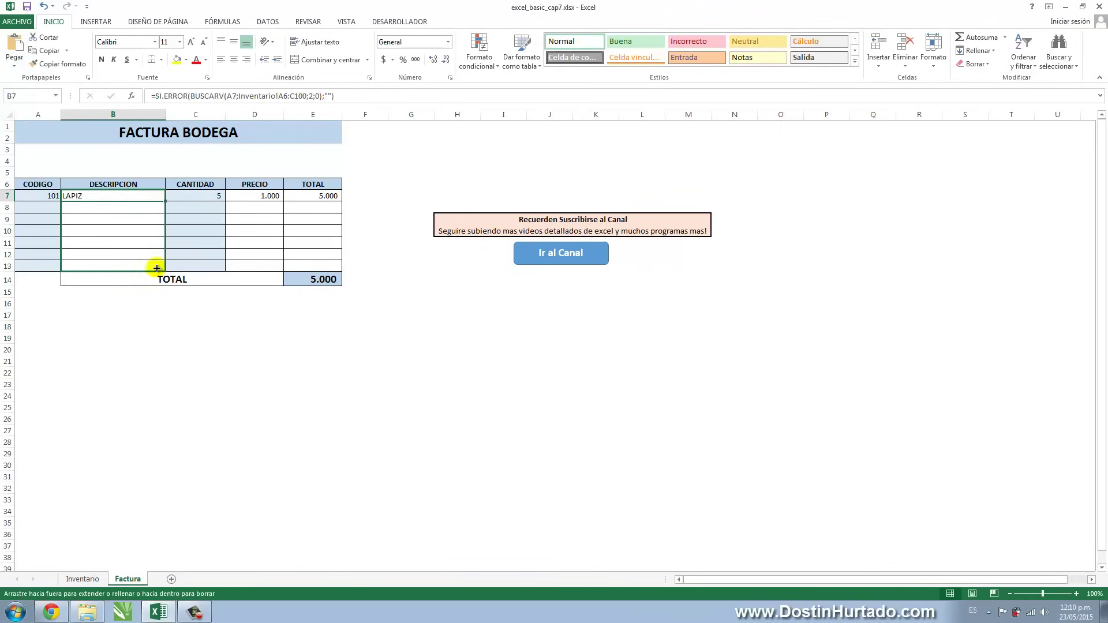
{"action": "left_click", "coordinate": [260, 195]}
{"action": "left_click_drag", "start_coordinate": [283, 201], "coordinate": [276, 259]}
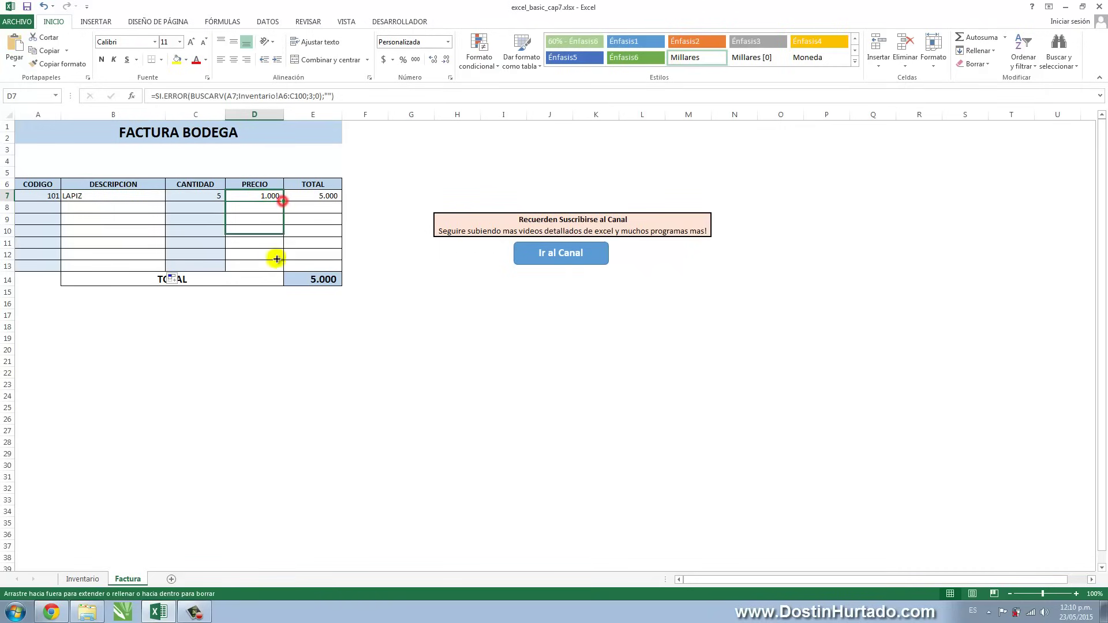
{"action": "left_click", "coordinate": [314, 196]}
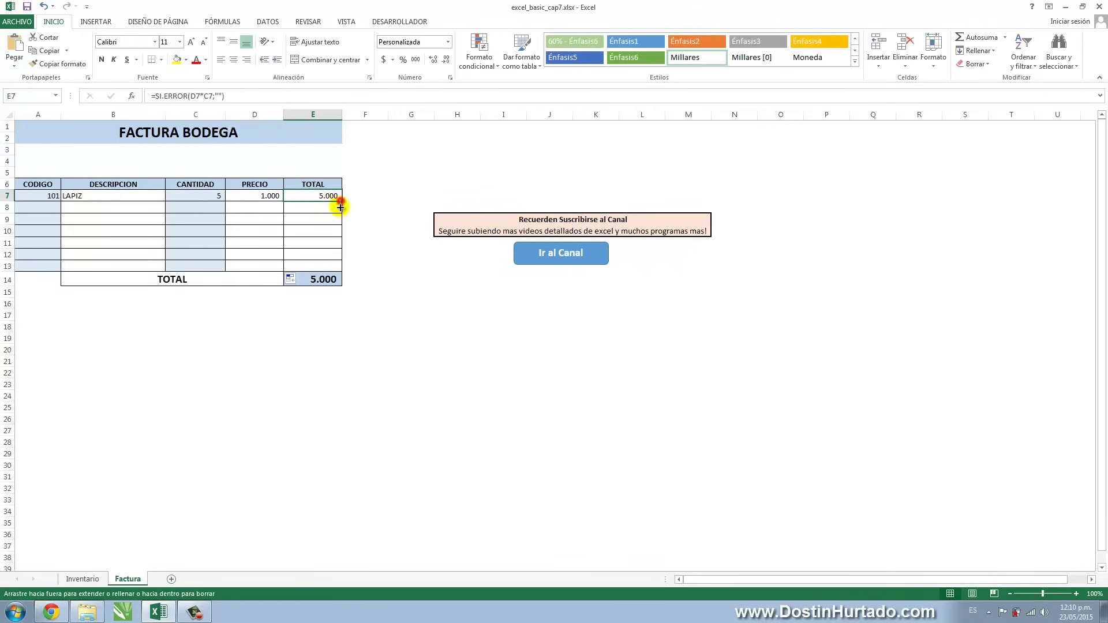
{"action": "left_click_drag", "start_coordinate": [341, 201], "coordinate": [335, 273]}
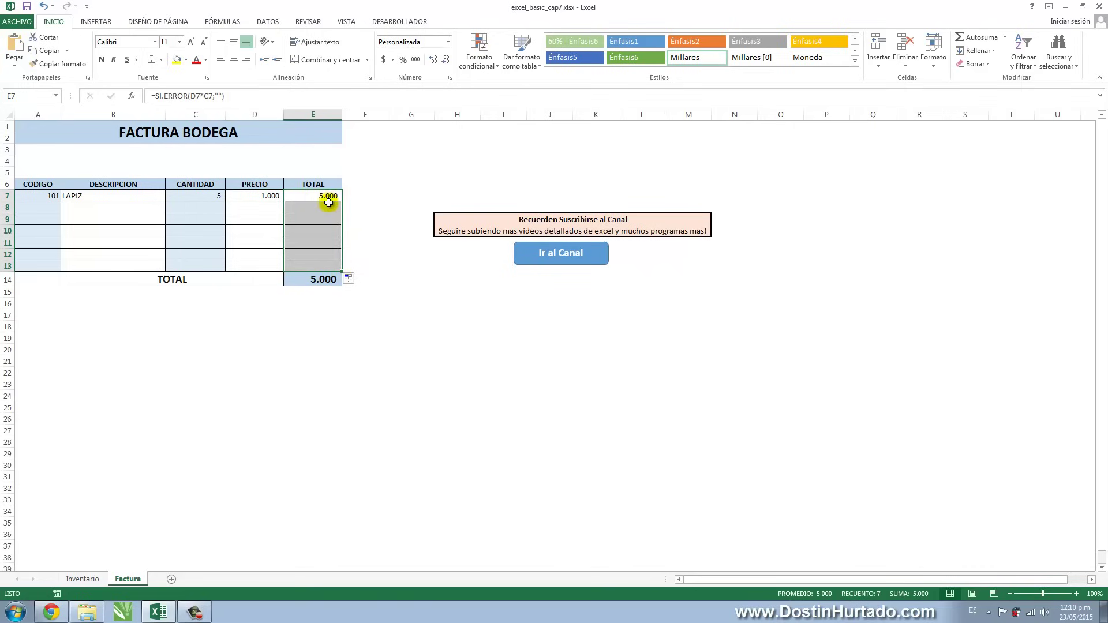
Step: Enter code 102 in A8 so row 8 shows ESFERO at 1.500
{"action": "left_click", "coordinate": [31, 207]}
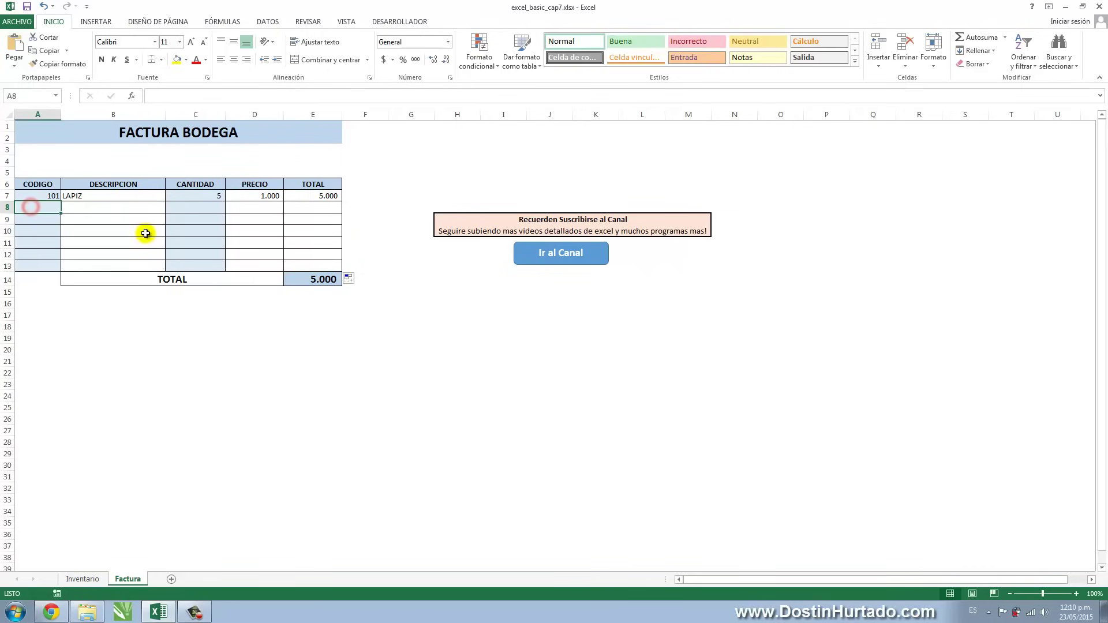
{"action": "type", "text": "105"}
{"action": "key", "text": "Return"}
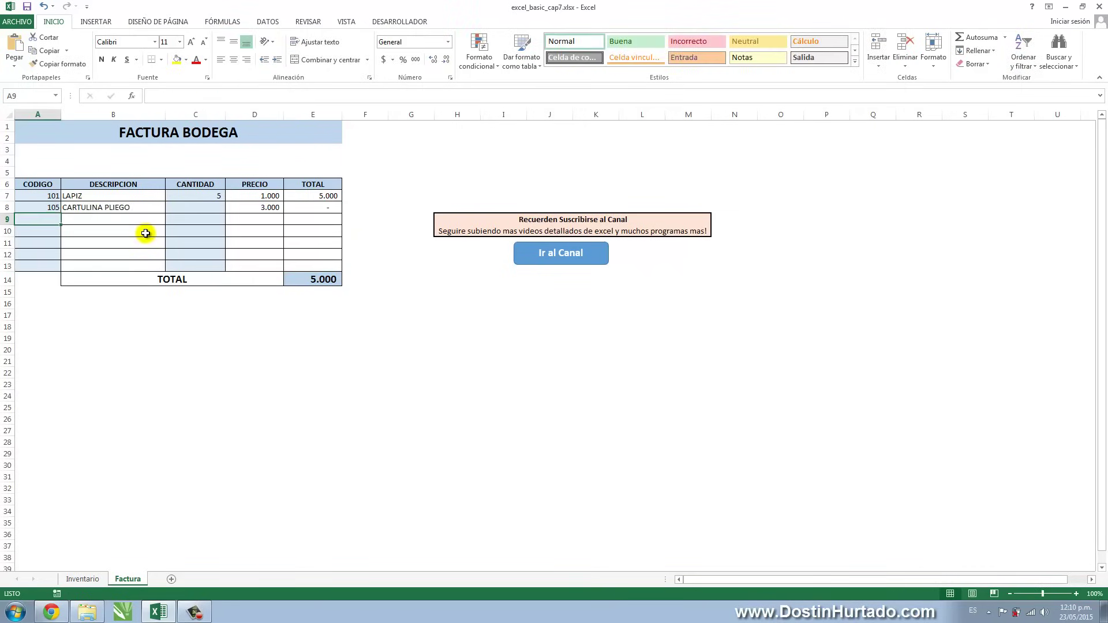
{"action": "left_click", "coordinate": [58, 206]}
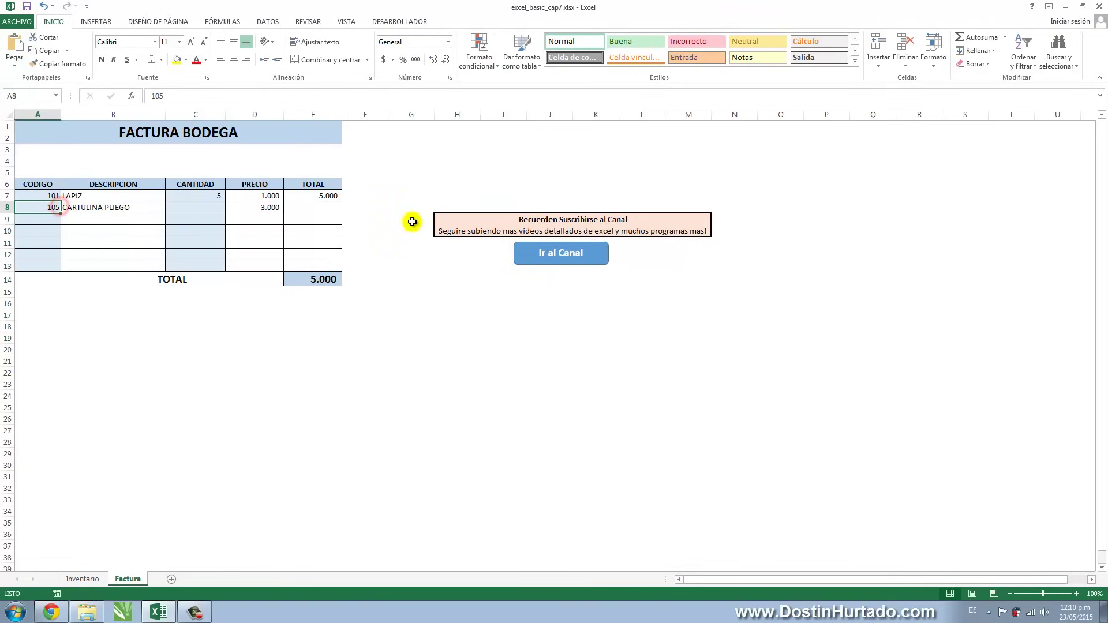
{"action": "type", "text": "10"}
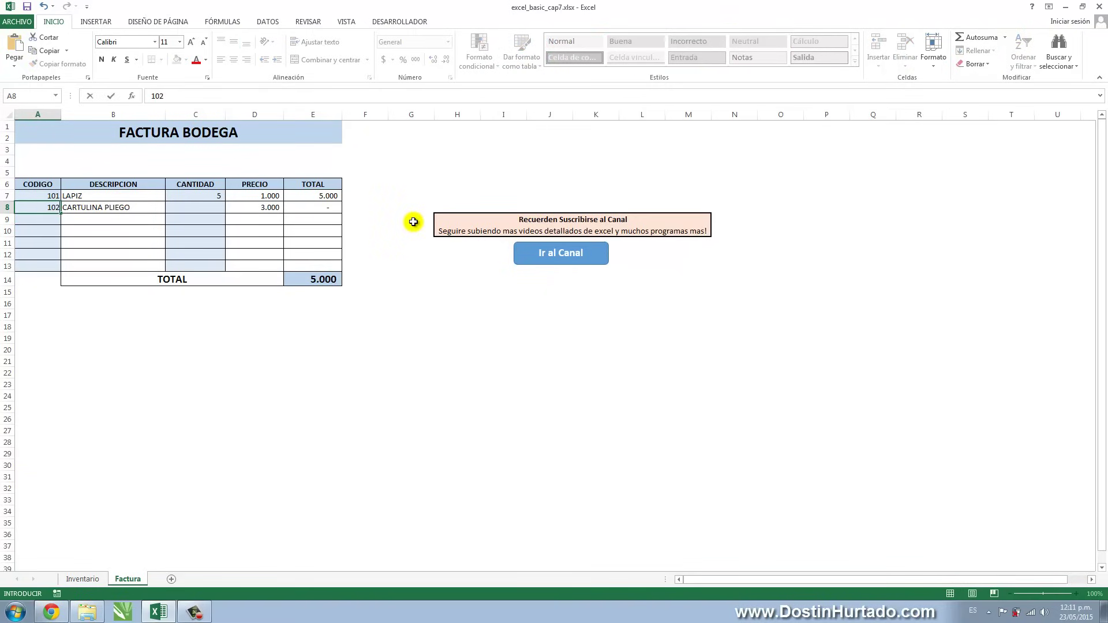
{"action": "key", "text": "Return"}
Step: Enter test codes 102 in A12 and A13 and 101 in A11
{"action": "key", "text": "Down"}
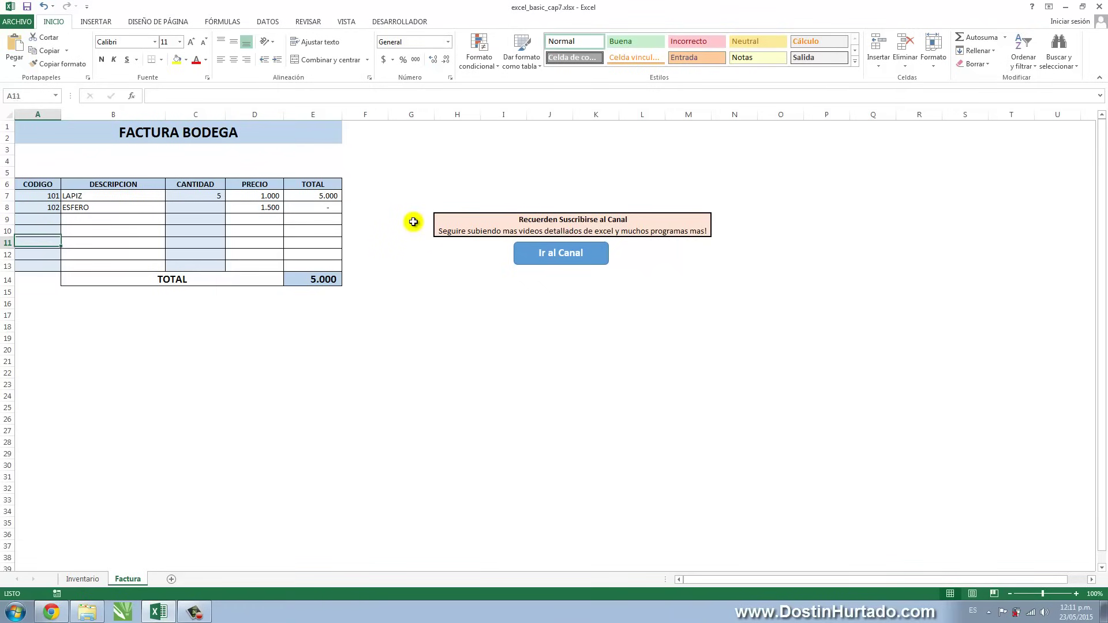
{"action": "key", "text": "Down"}
{"action": "key", "text": "Down"}
{"action": "type", "text": "102"}
{"action": "key", "text": "Return"}
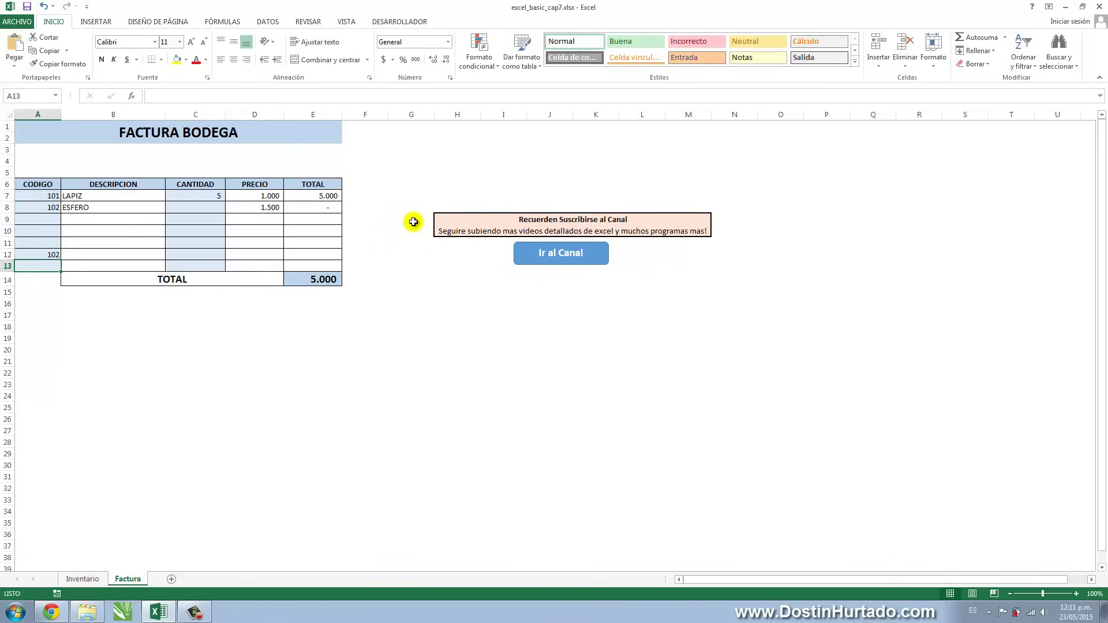
{"action": "type", "text": "102"}
{"action": "key", "text": "Return"}
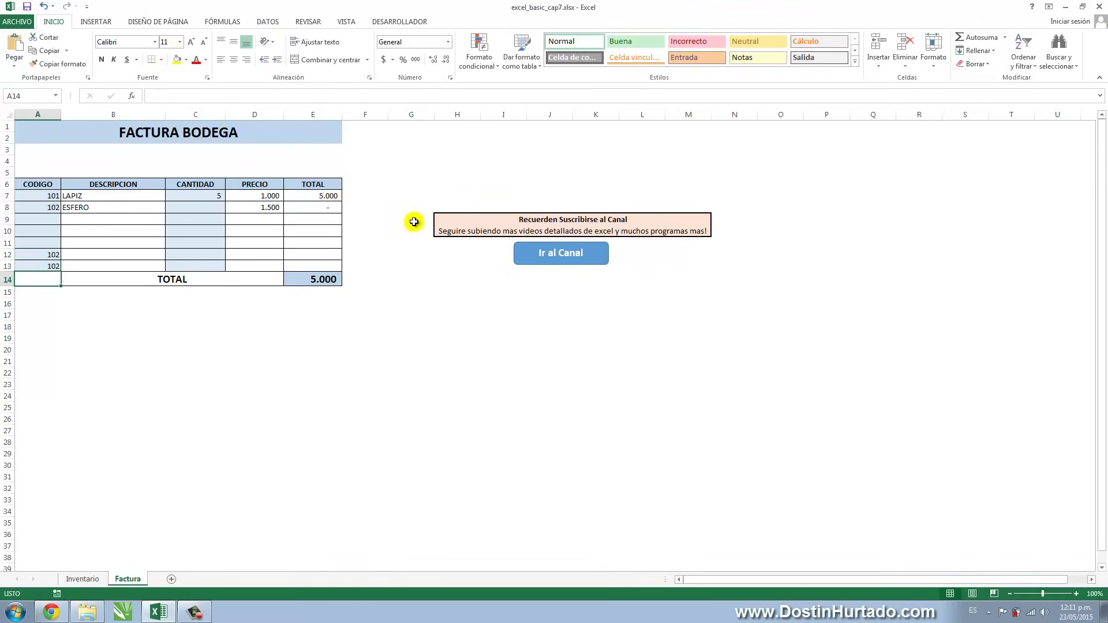
{"action": "key", "text": "Up"}
{"action": "key", "text": "Up"}
{"action": "key", "text": "Up"}
{"action": "type", "text": "101"}
{"action": "key", "text": "Return"}
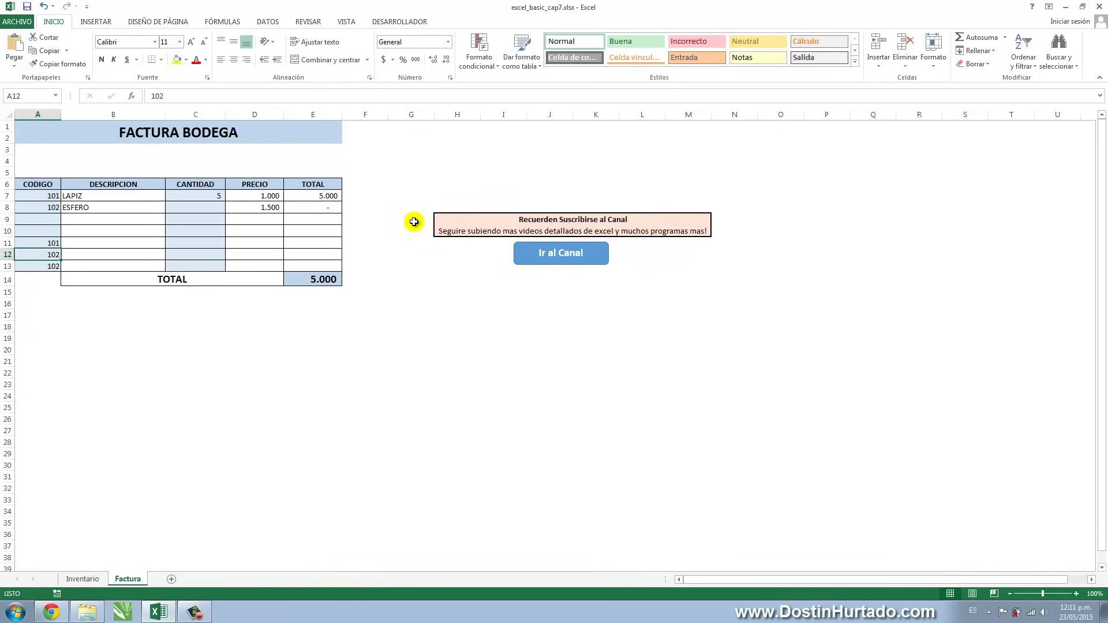
{"action": "key", "text": "Up"}
{"action": "key", "text": "Up"}
{"action": "key", "text": "Up"}
{"action": "key", "text": "Up"}
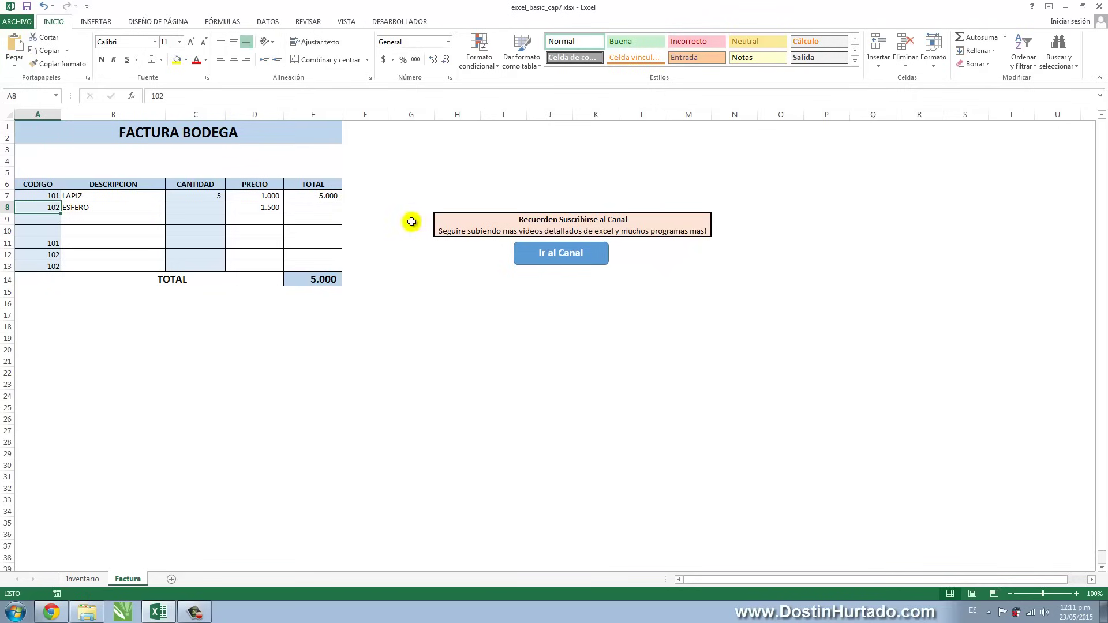
{"action": "left_click", "coordinate": [124, 196]}
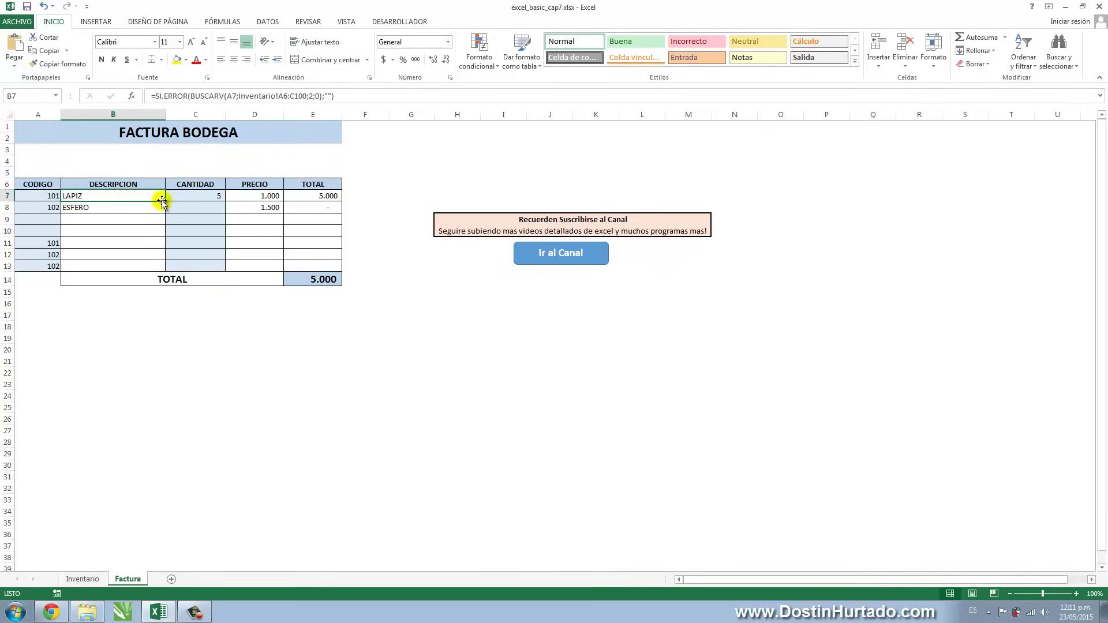
{"action": "left_click_drag", "start_coordinate": [166, 201], "coordinate": [161, 271]}
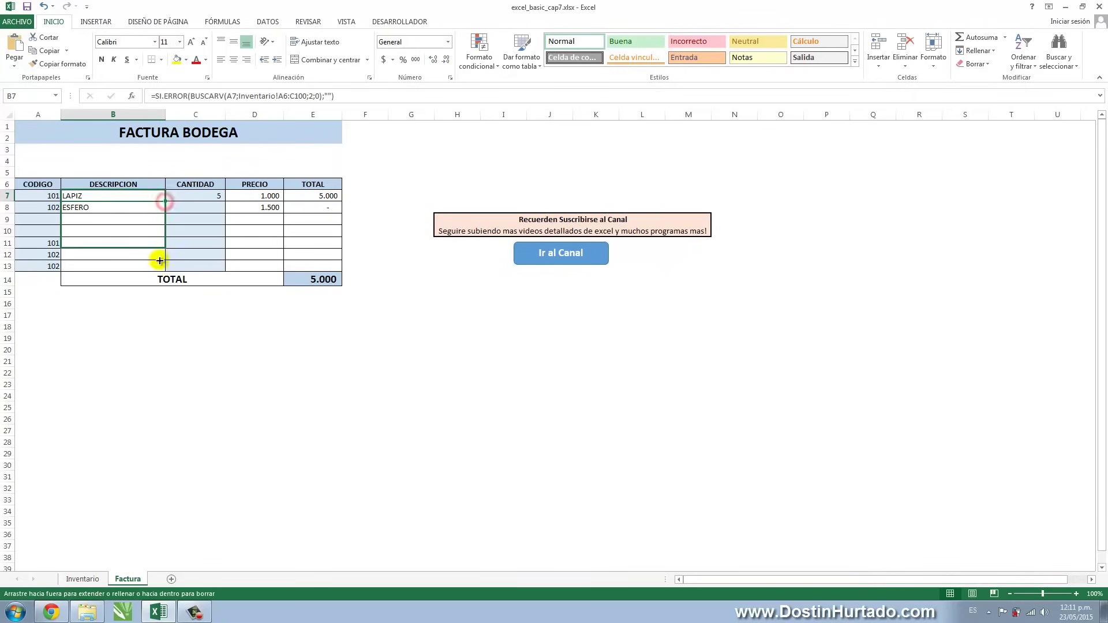
{"action": "left_click", "coordinate": [135, 197]}
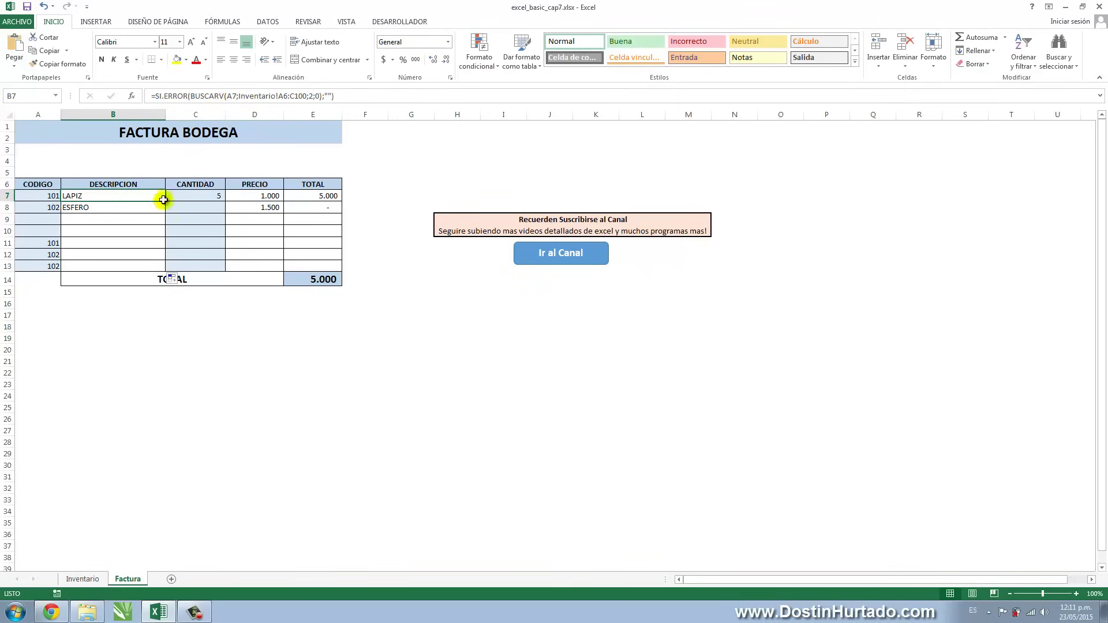
{"action": "left_click", "coordinate": [143, 210]}
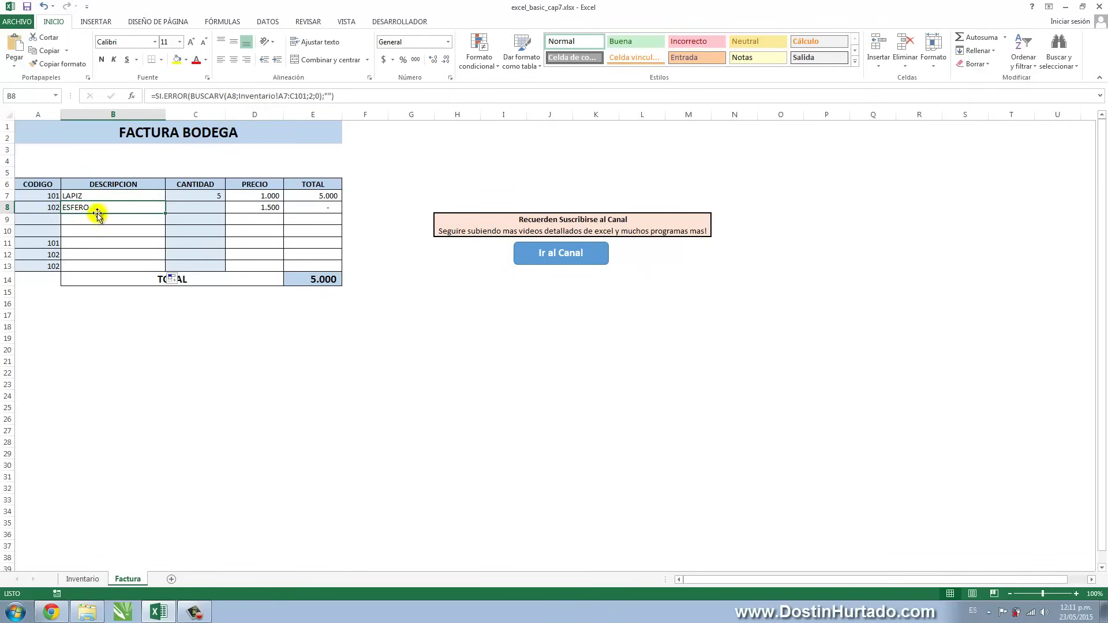
{"action": "left_click", "coordinate": [55, 209]}
{"action": "left_click", "coordinate": [76, 211]}
{"action": "left_click", "coordinate": [82, 221]}
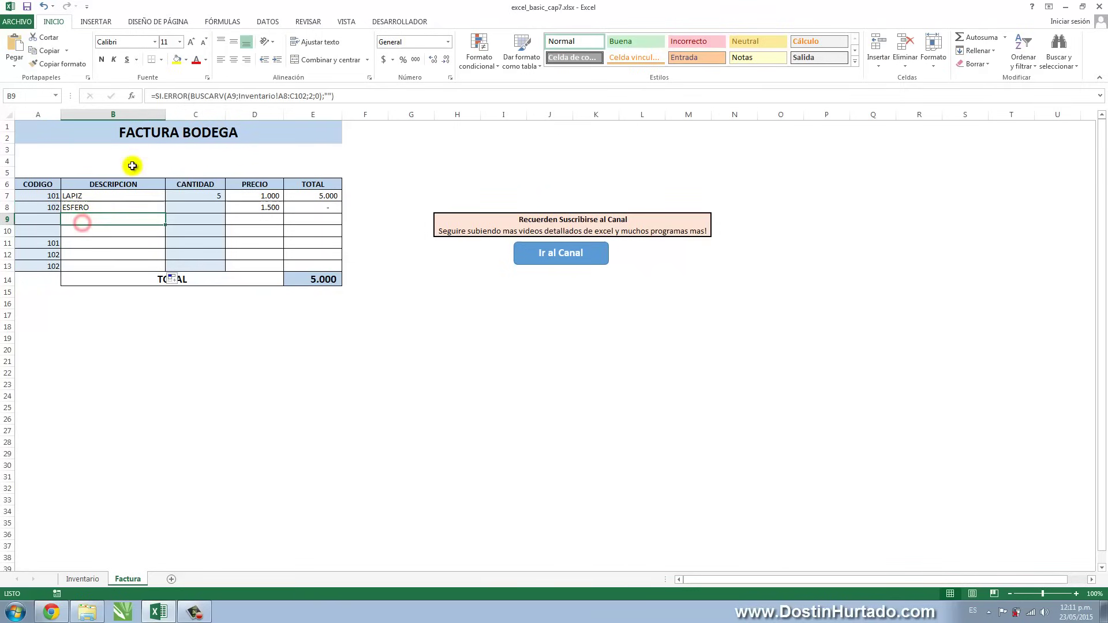
{"action": "left_click", "coordinate": [48, 219]}
{"action": "left_click", "coordinate": [73, 217]}
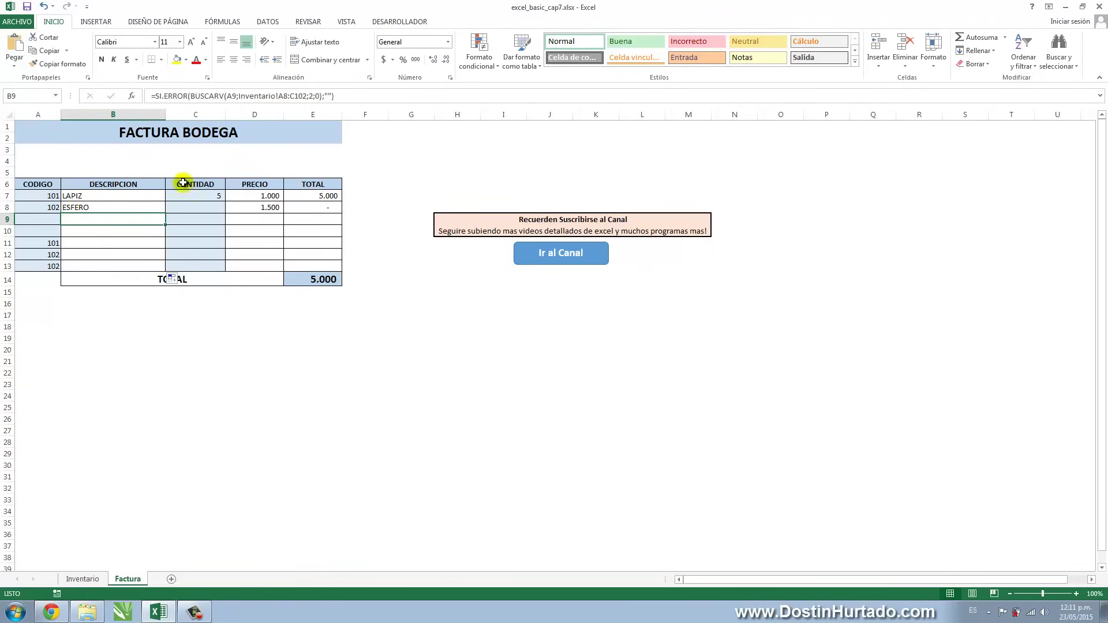
{"action": "left_click", "coordinate": [117, 197]}
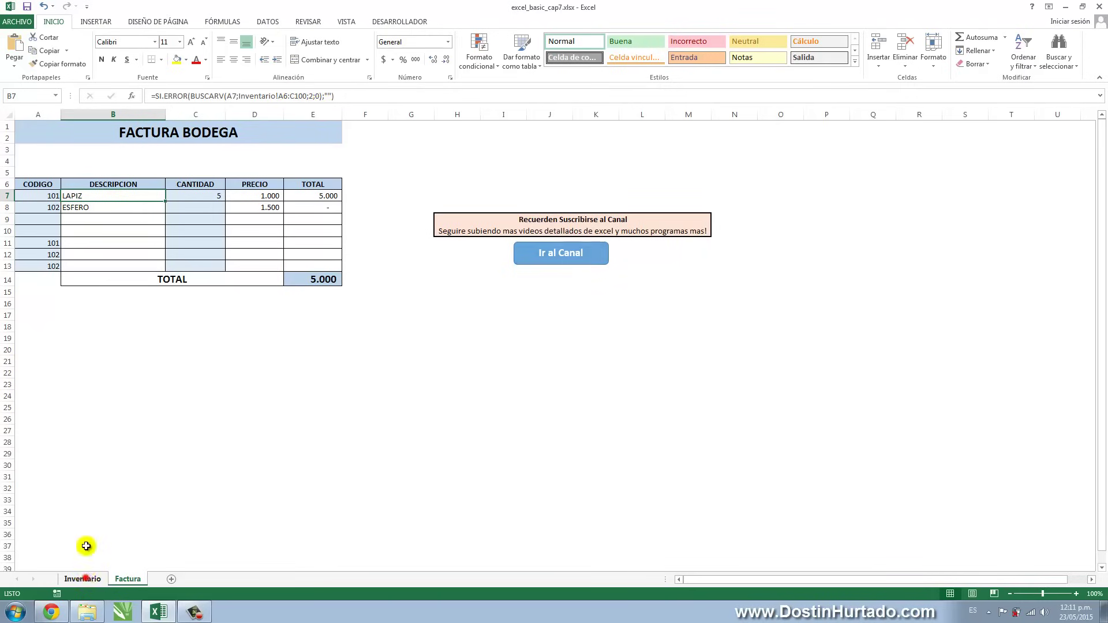
{"action": "left_click", "coordinate": [83, 579]}
{"action": "left_click_drag", "start_coordinate": [33, 186], "coordinate": [183, 370]}
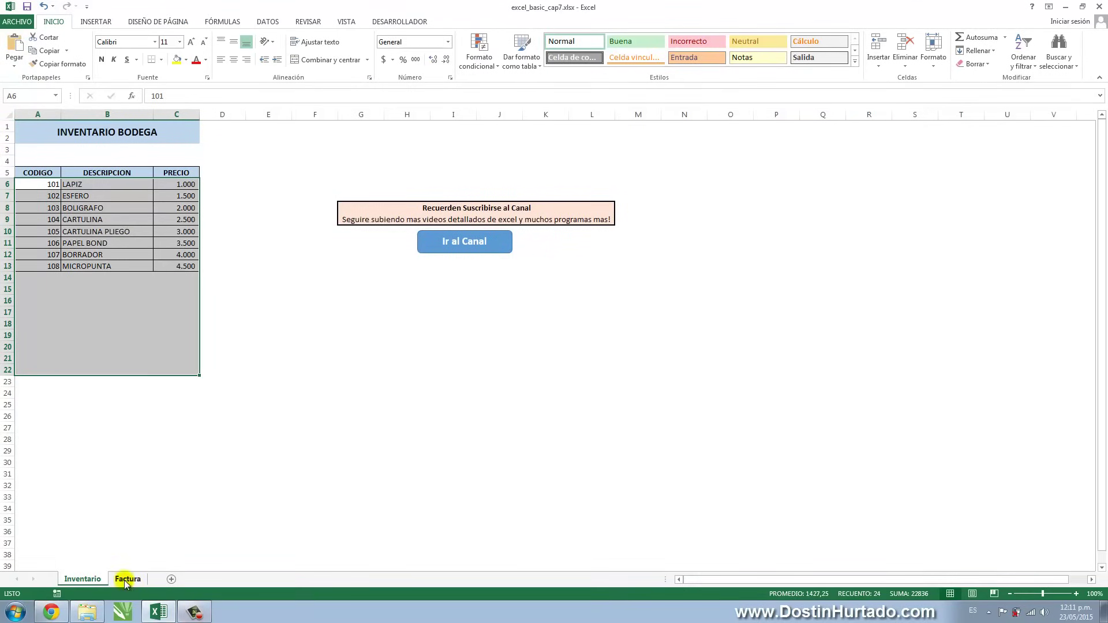
{"action": "left_click", "coordinate": [127, 579]}
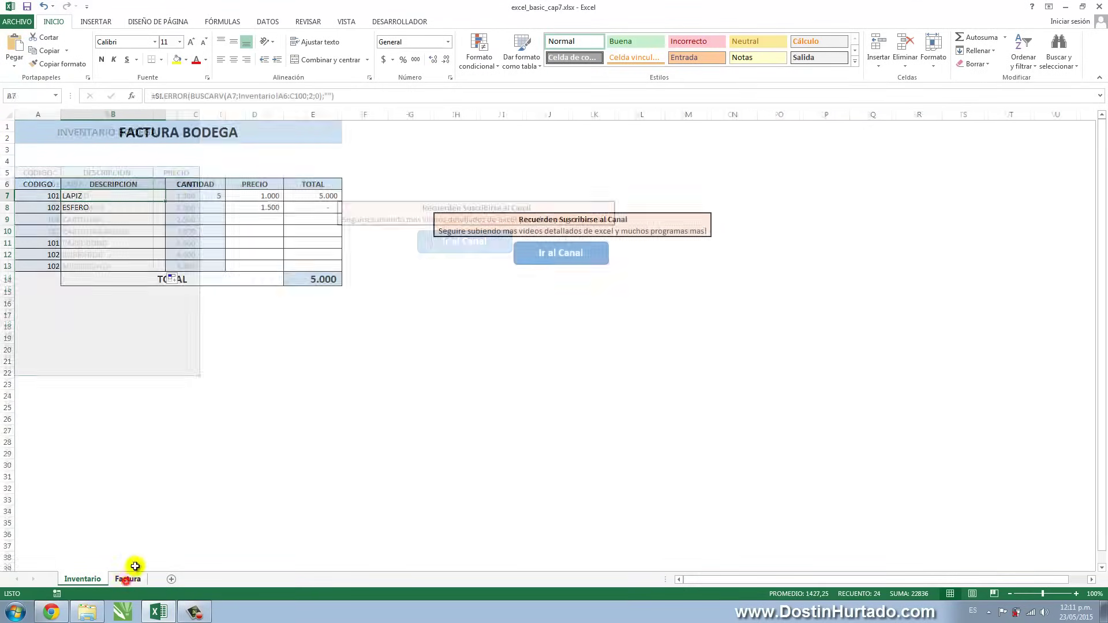
{"action": "left_click", "coordinate": [119, 208]}
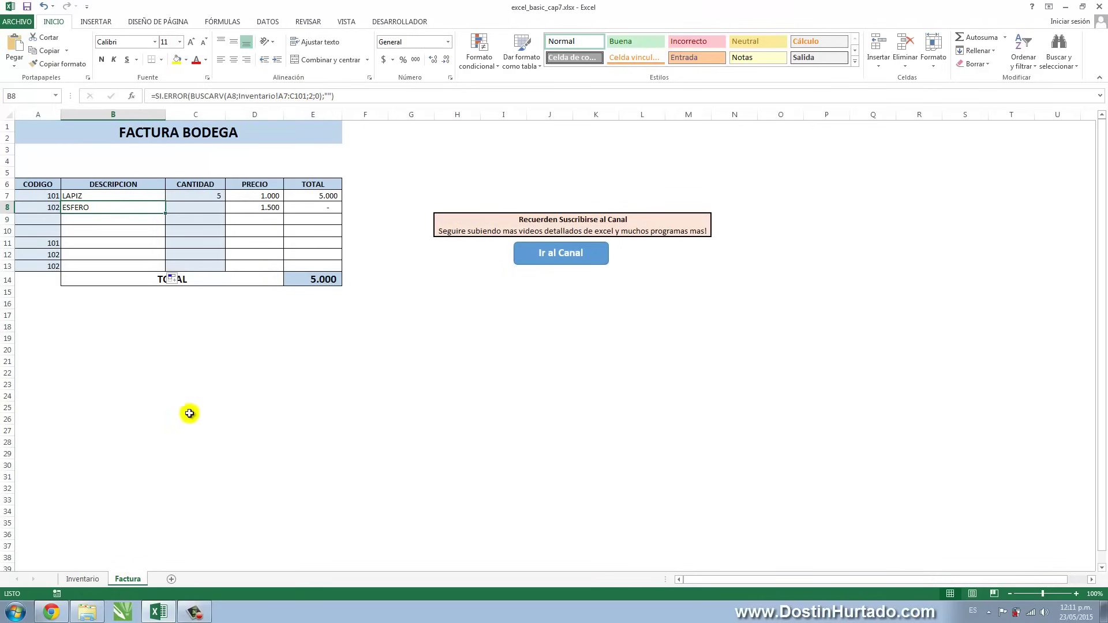
{"action": "left_click", "coordinate": [82, 579]}
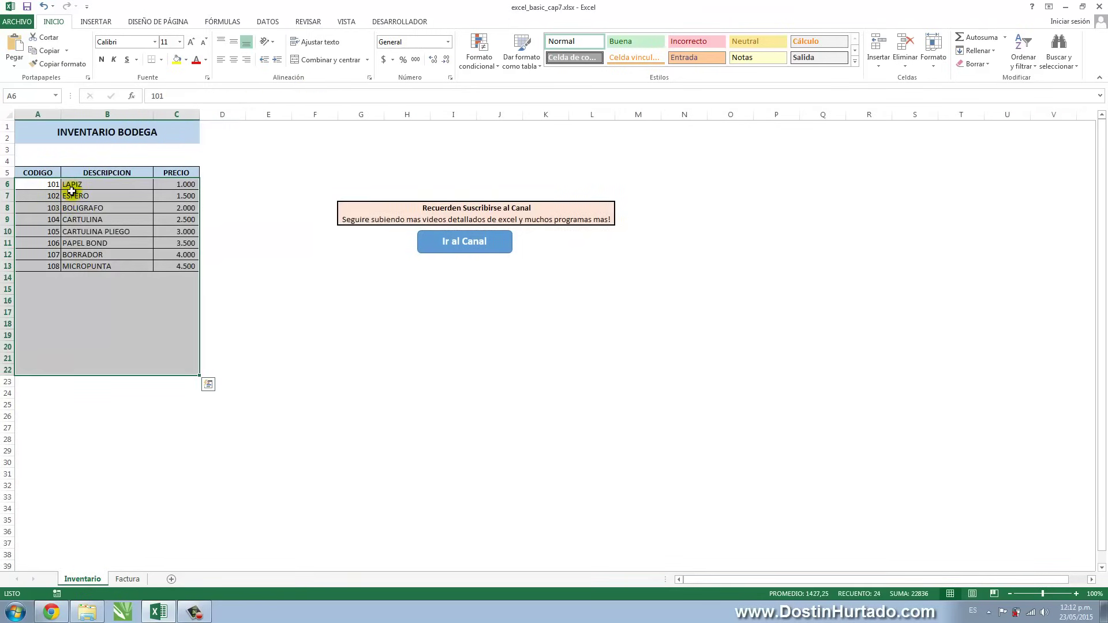
{"action": "left_click_drag", "start_coordinate": [24, 196], "coordinate": [192, 482]}
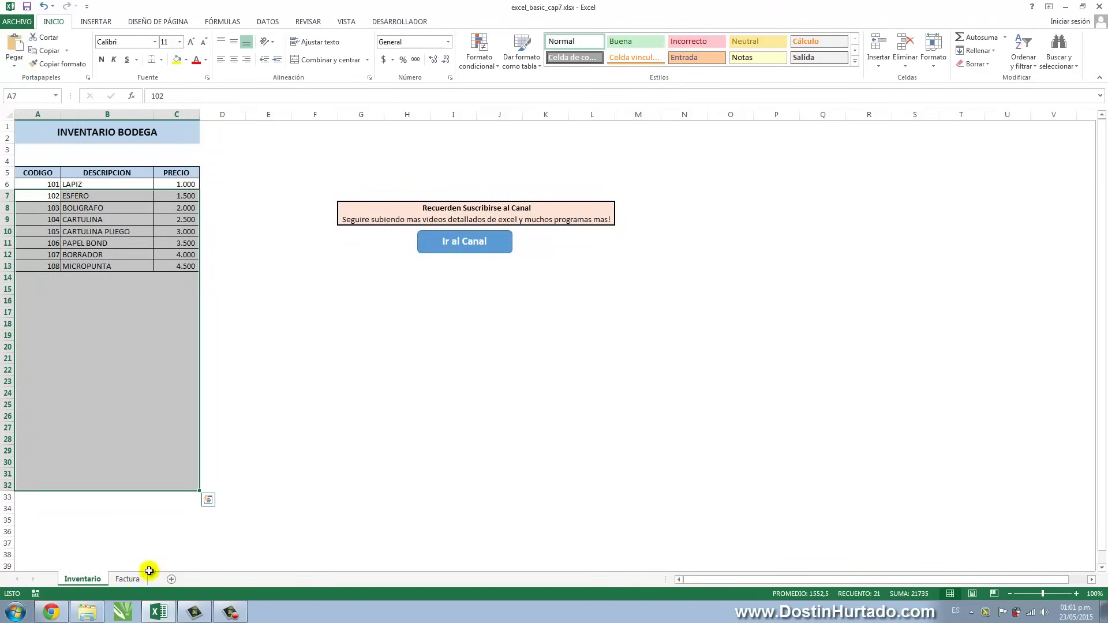
{"action": "left_click", "coordinate": [129, 579]}
{"action": "left_click", "coordinate": [105, 207]}
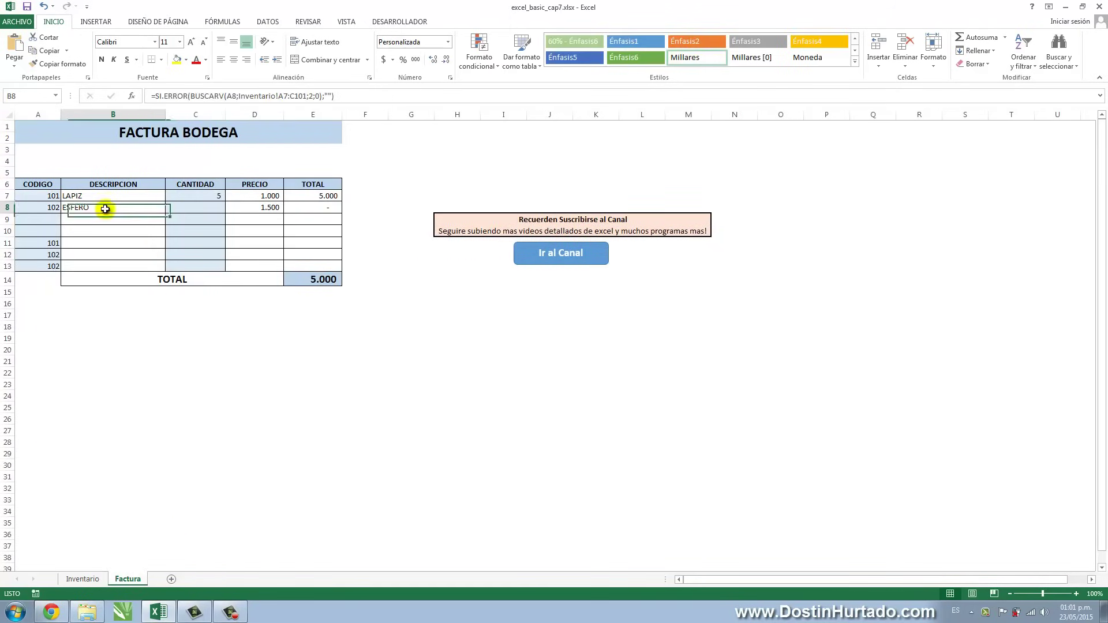
{"action": "left_click", "coordinate": [134, 220]}
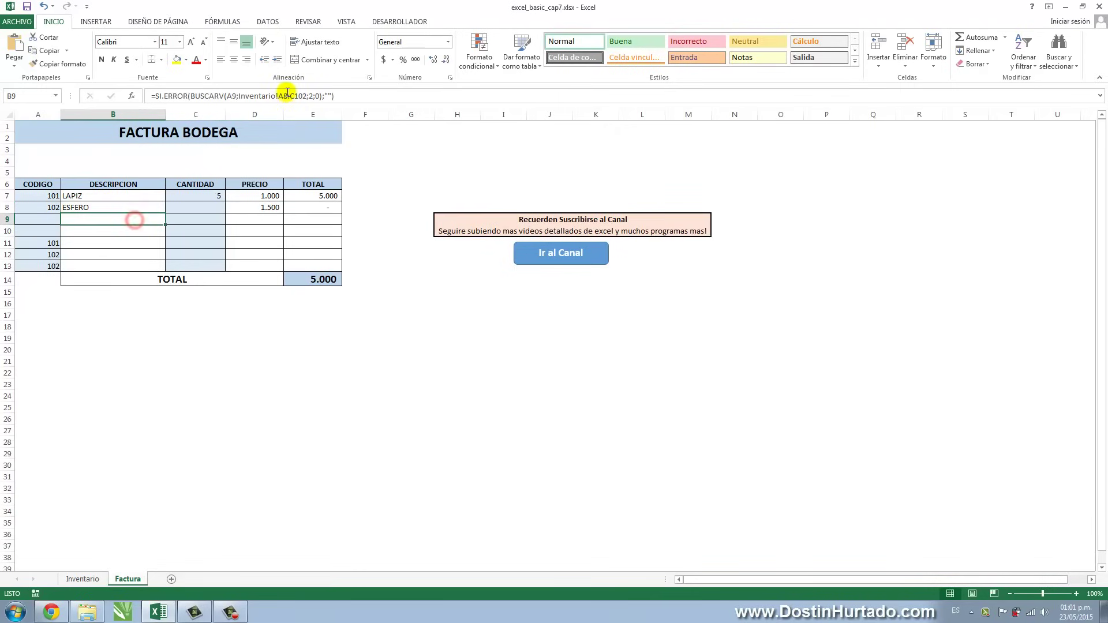
{"action": "left_click", "coordinate": [96, 579]}
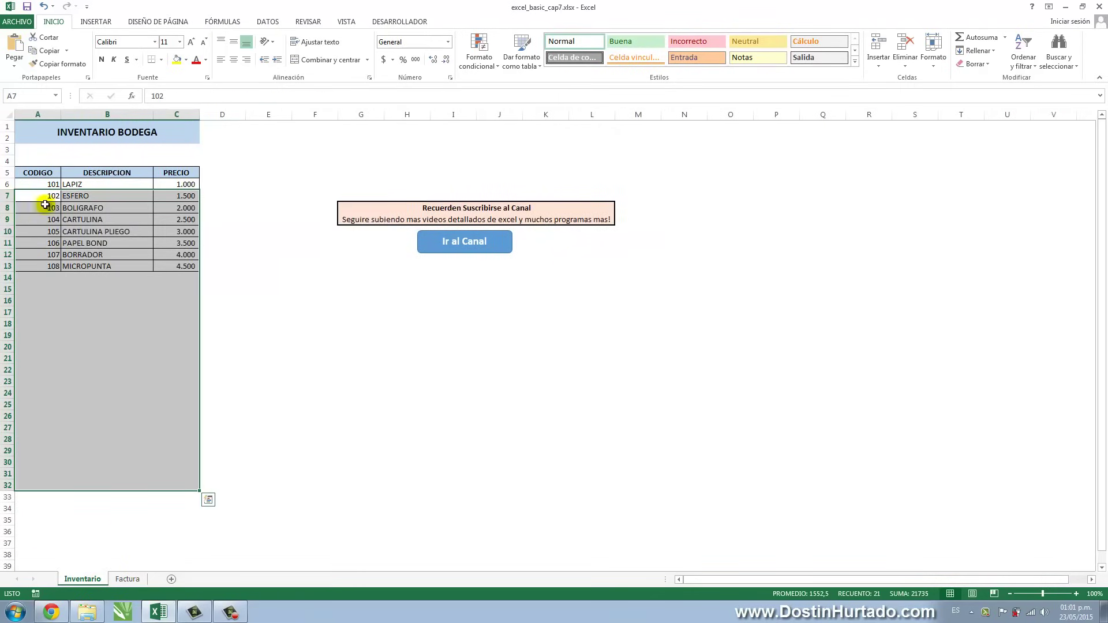
{"action": "left_click_drag", "start_coordinate": [25, 212], "coordinate": [184, 518]}
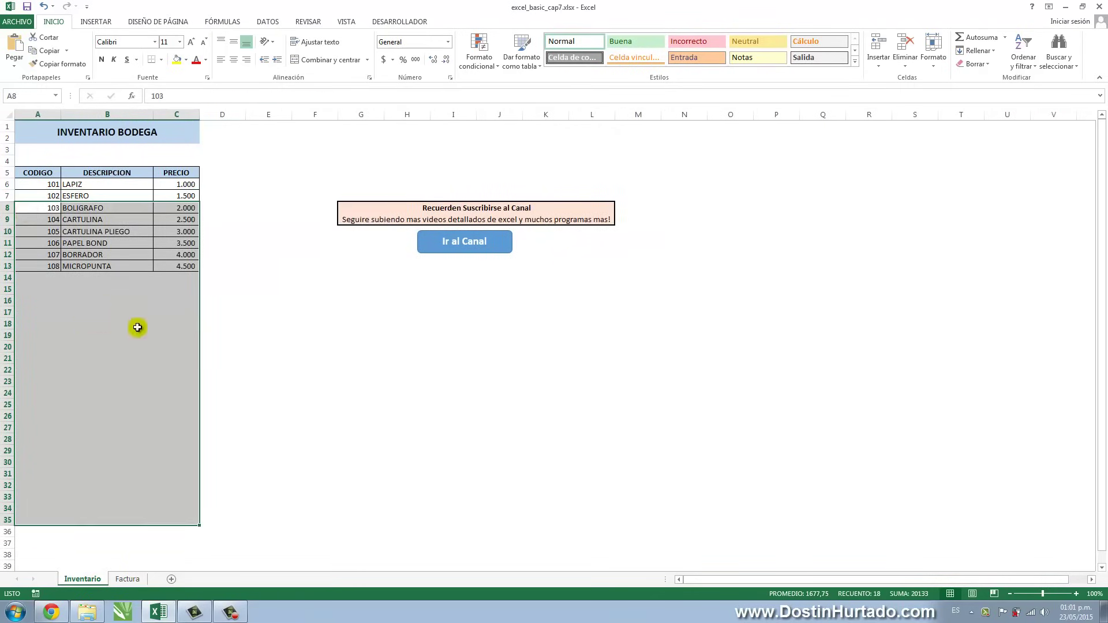
{"action": "left_click_drag", "start_coordinate": [45, 189], "coordinate": [182, 204]}
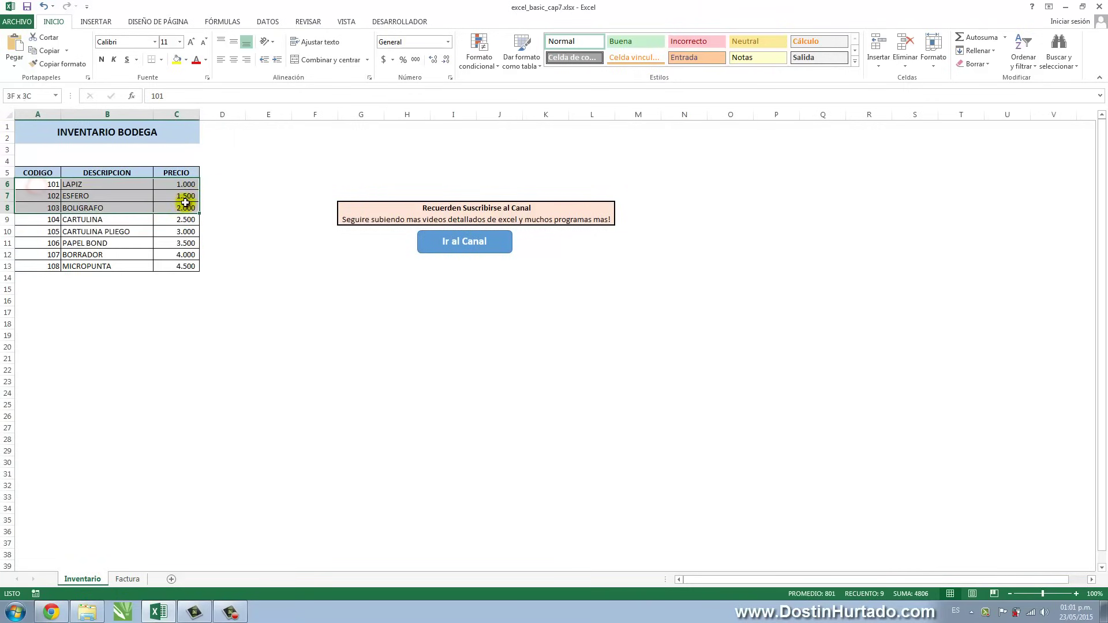
{"action": "left_click", "coordinate": [138, 580]}
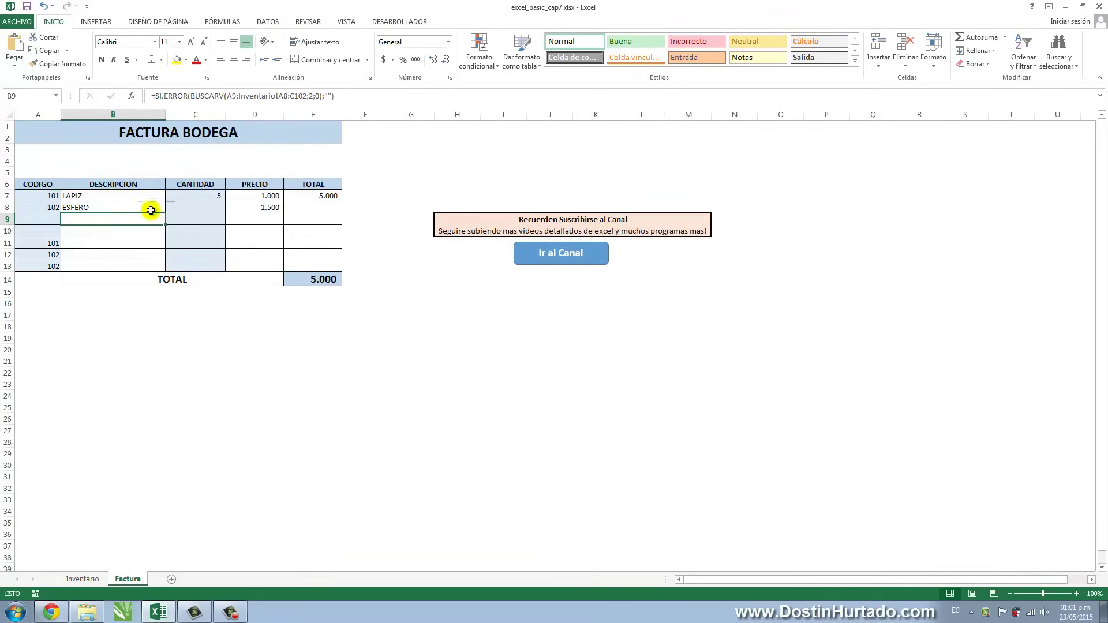
{"action": "left_click", "coordinate": [136, 233]}
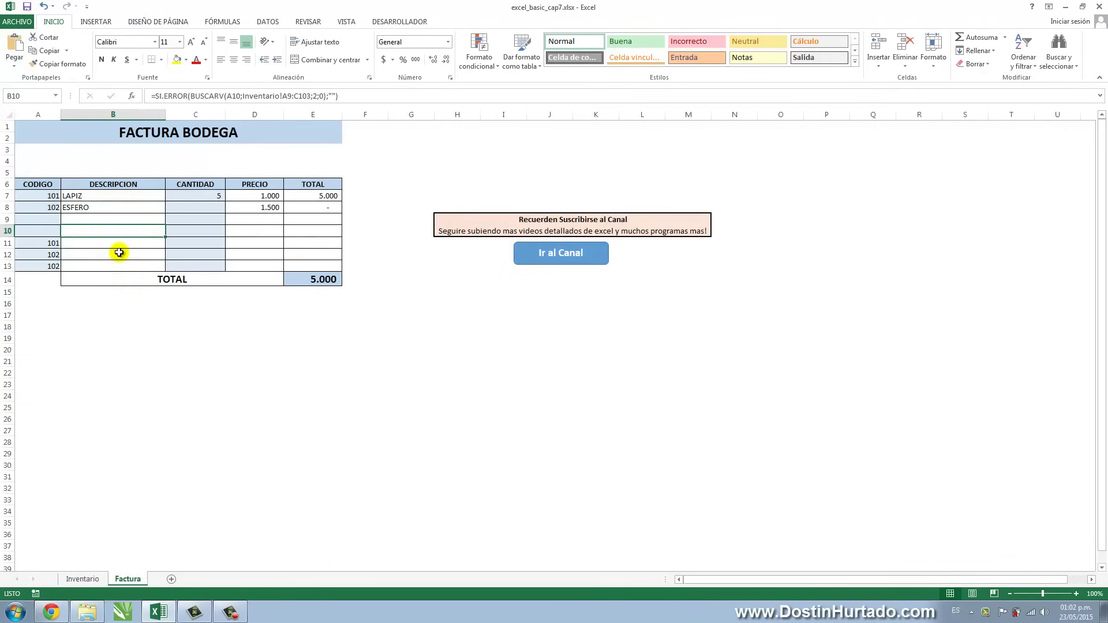
{"action": "left_click", "coordinate": [124, 244]}
{"action": "left_click", "coordinate": [89, 266]}
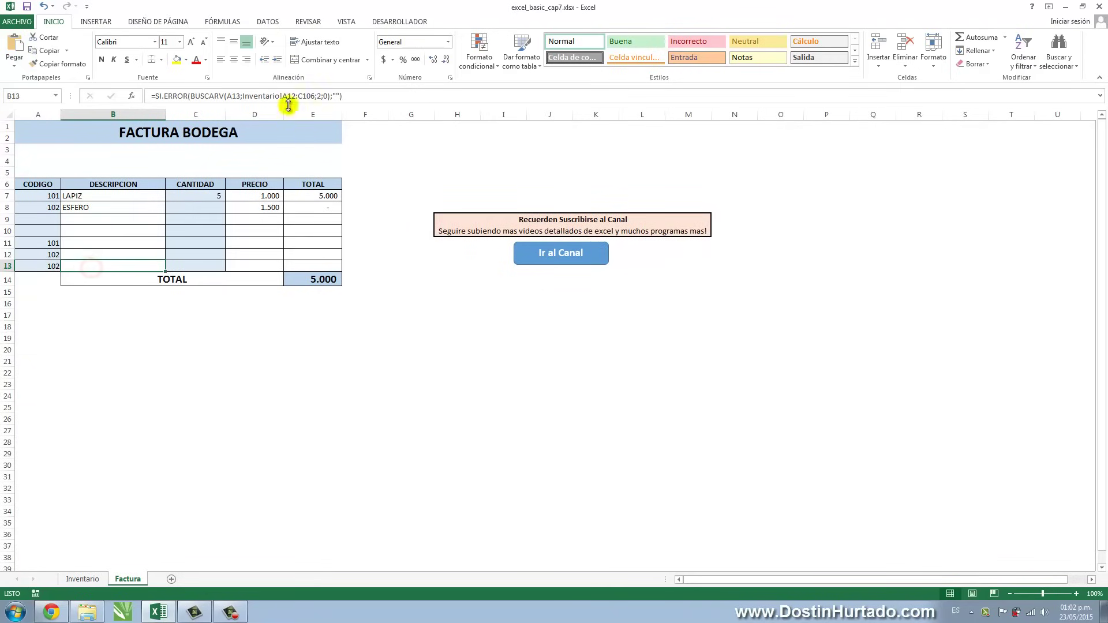
{"action": "left_click", "coordinate": [96, 581]}
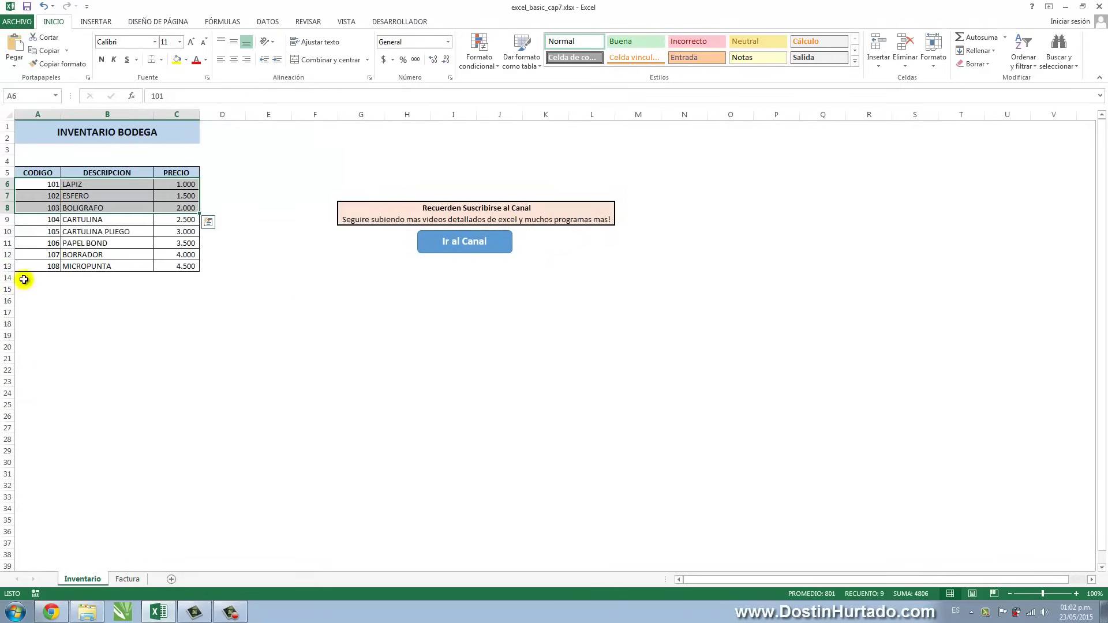
{"action": "left_click_drag", "start_coordinate": [29, 254], "coordinate": [203, 445]}
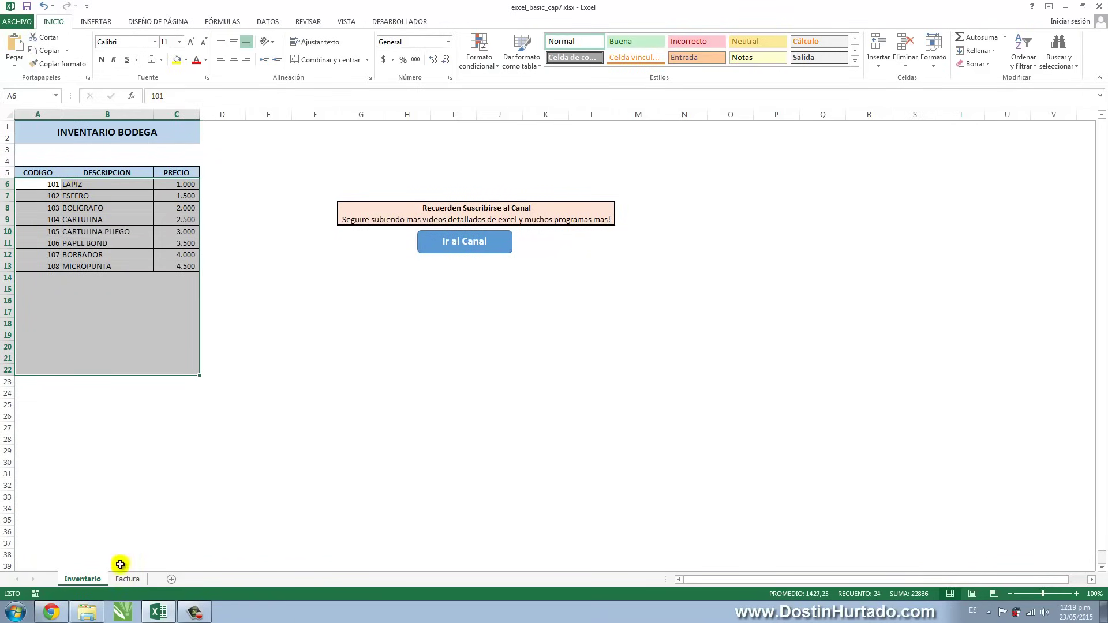
{"action": "left_click", "coordinate": [126, 584]}
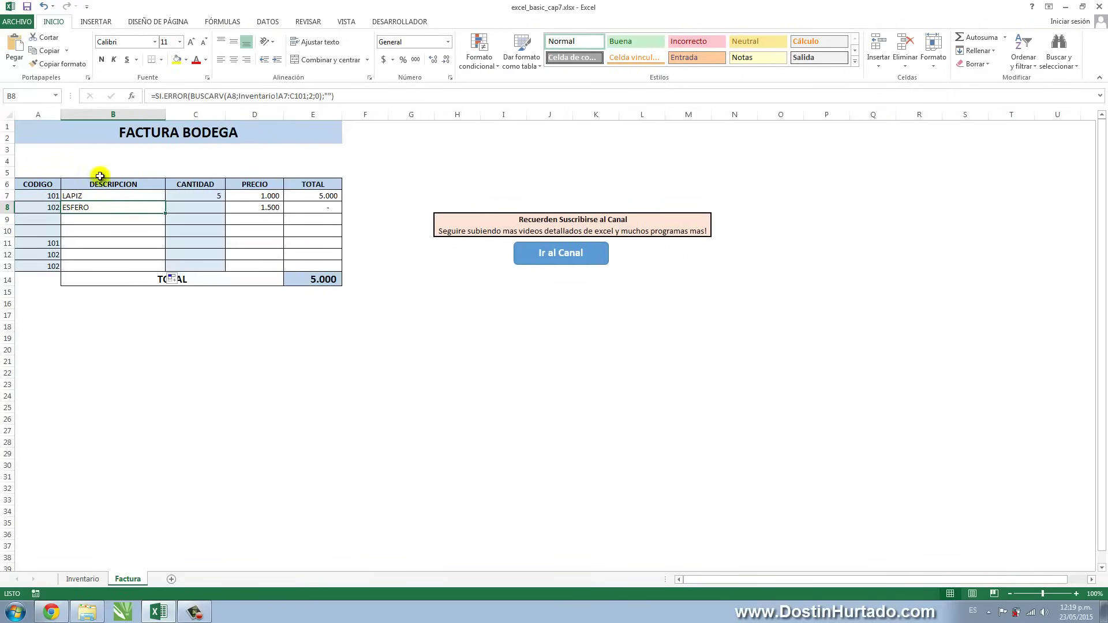
Step: Clear the test entries from invoice rows 8 to 13
{"action": "left_click", "coordinate": [93, 197]}
{"action": "left_click_drag", "start_coordinate": [44, 208], "coordinate": [318, 268]}
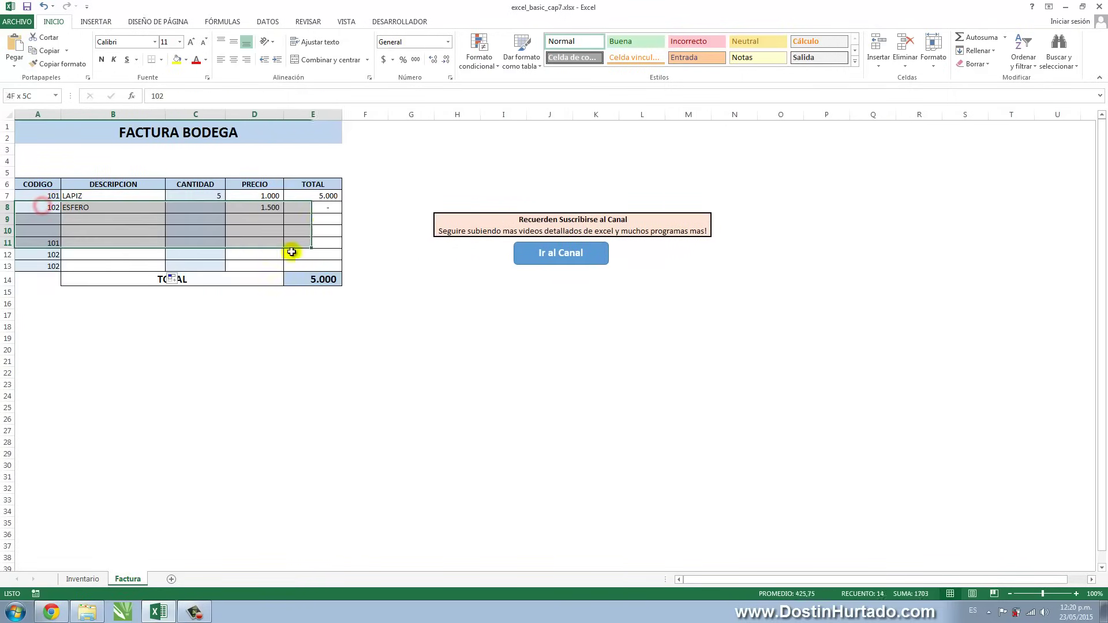
{"action": "key", "text": "Delete"}
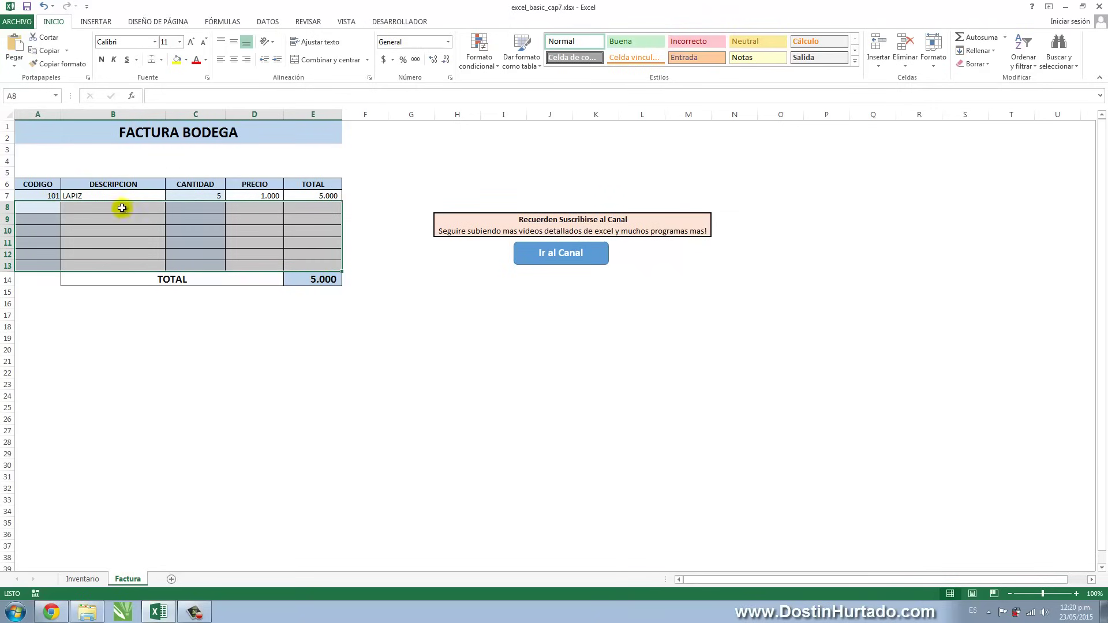
Step: Make B7's lookup range absolute as Inventario!$A$6:$C$100
{"action": "left_click", "coordinate": [117, 197]}
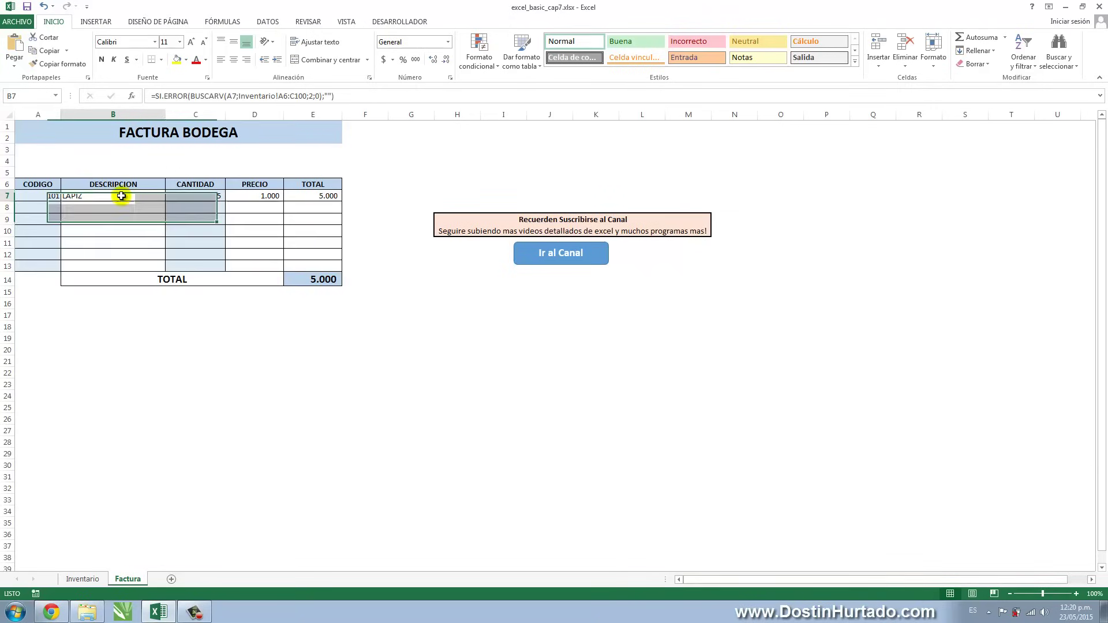
{"action": "left_click", "coordinate": [283, 97]}
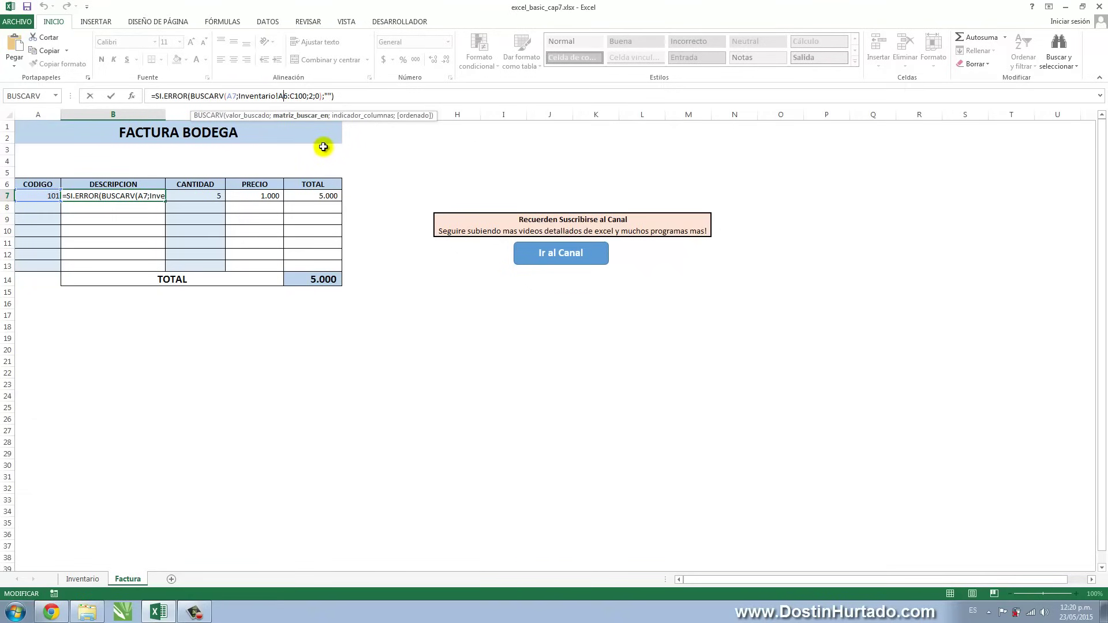
{"action": "key", "text": "F4"}
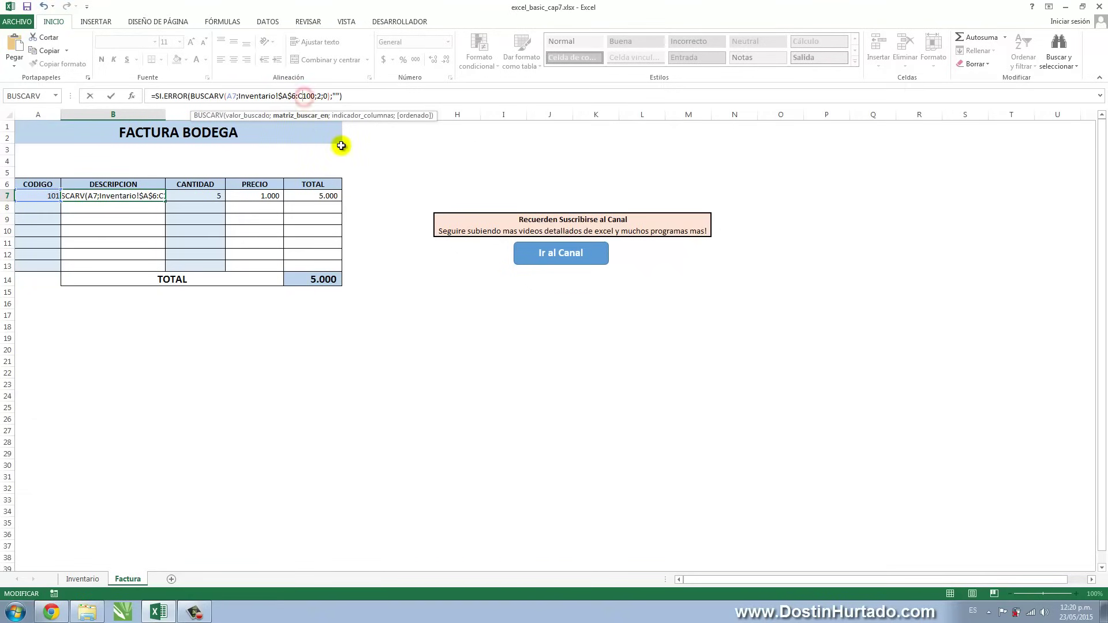
{"action": "key", "text": "F4"}
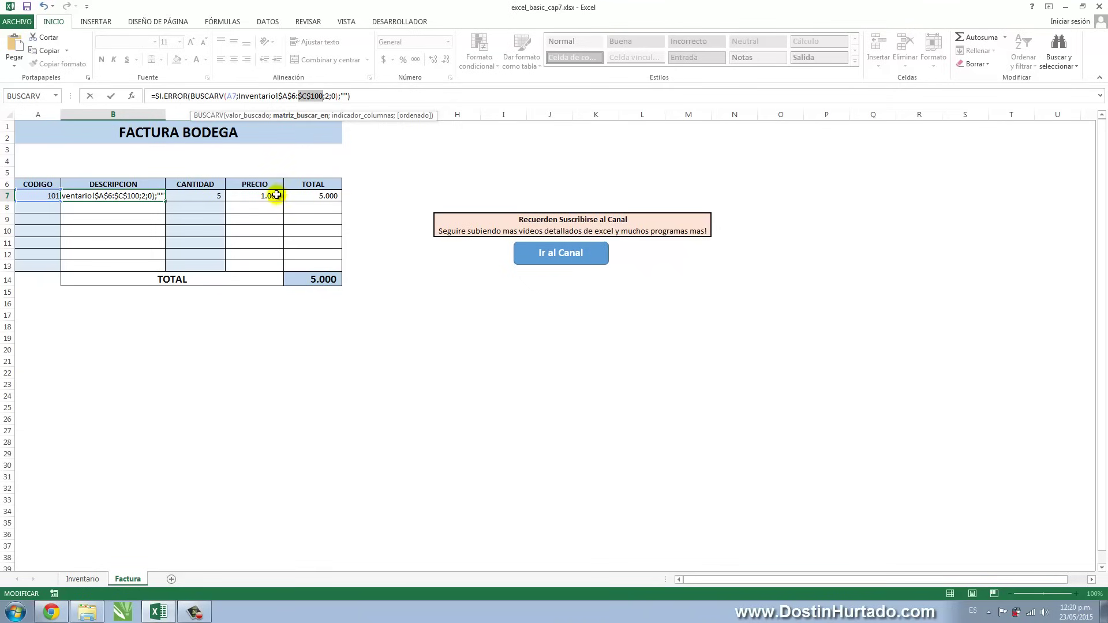
{"action": "left_click", "coordinate": [280, 196]}
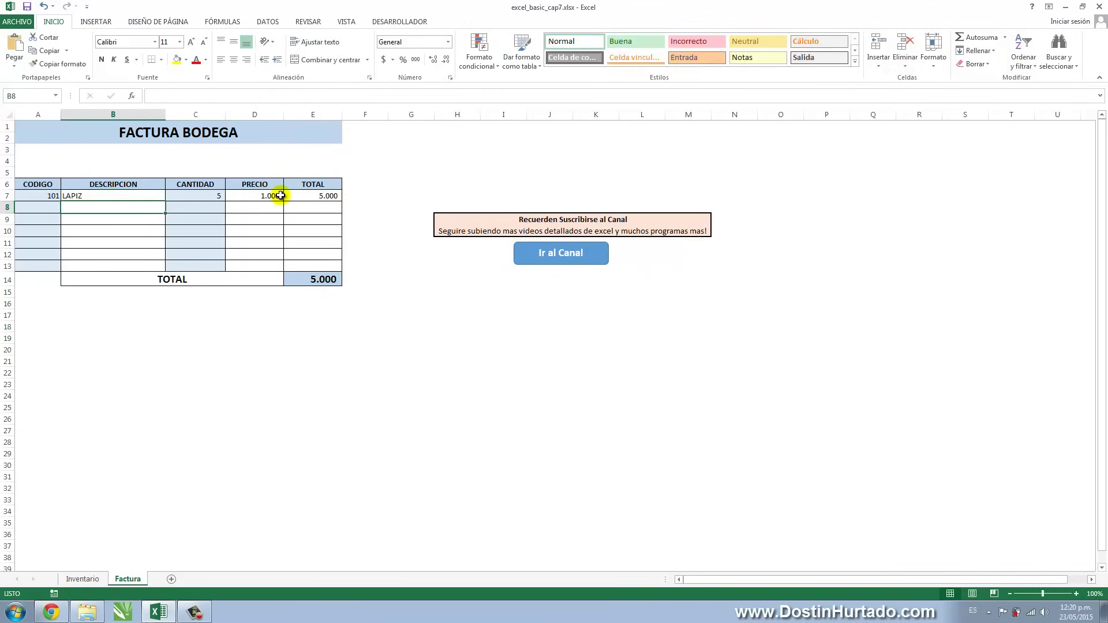
Step: Make D7's price lookup range absolute as Inventario!$A$6:$C$100, keeping LAPIZ at 1.000
{"action": "left_click", "coordinate": [281, 96]}
{"action": "key", "text": "F4"}
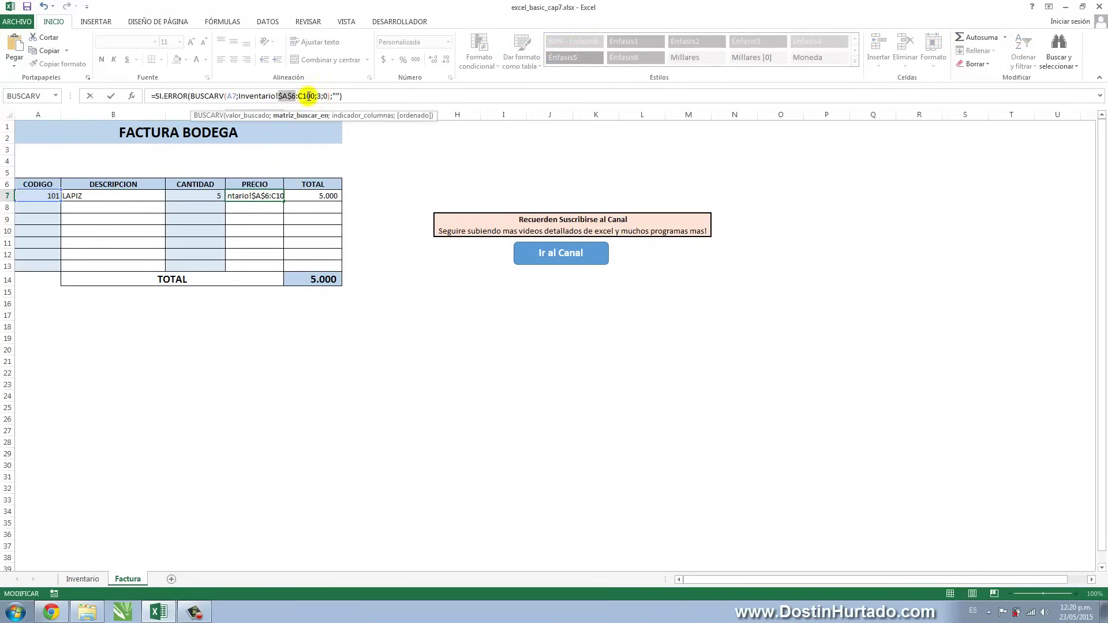
{"action": "left_click", "coordinate": [306, 96]}
{"action": "key", "text": "F5"}
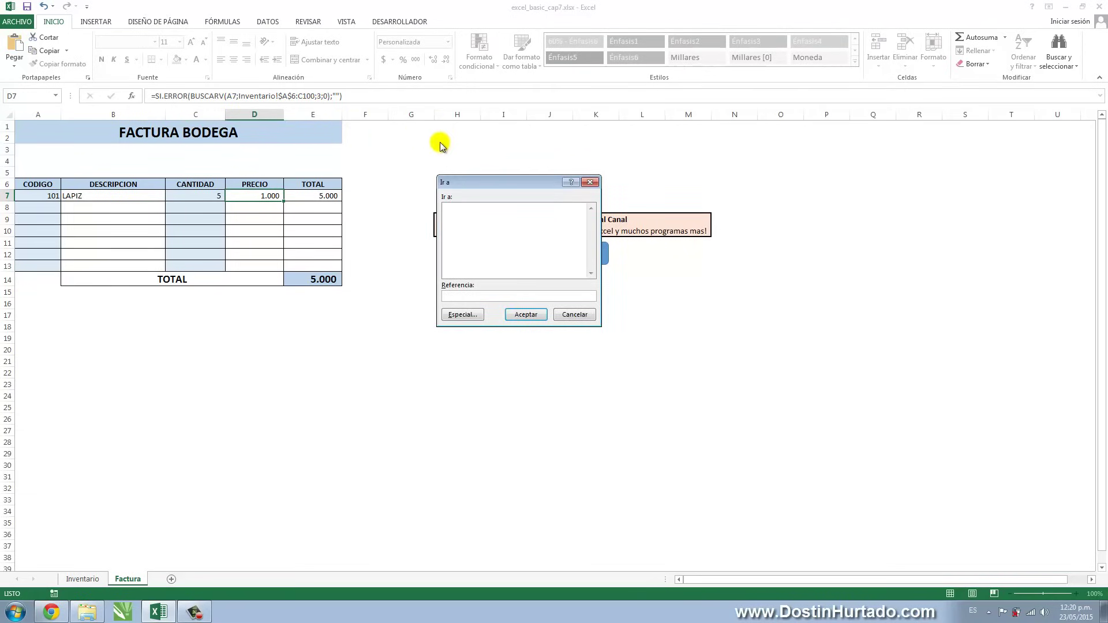
{"action": "key", "text": "Escape"}
{"action": "left_click", "coordinate": [303, 95]}
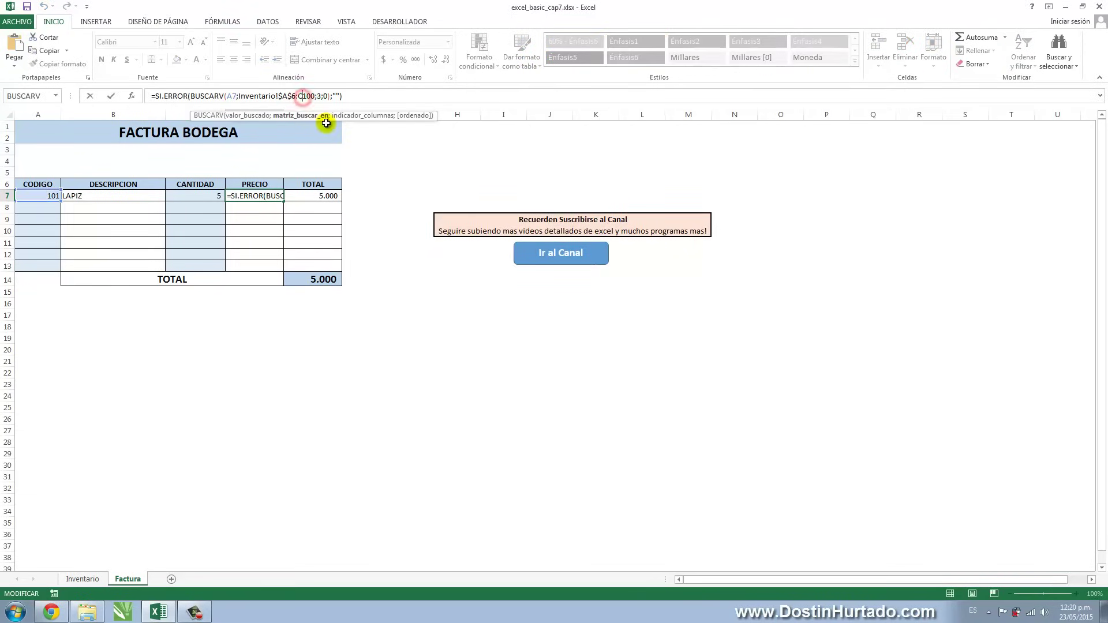
{"action": "key", "text": "F4"}
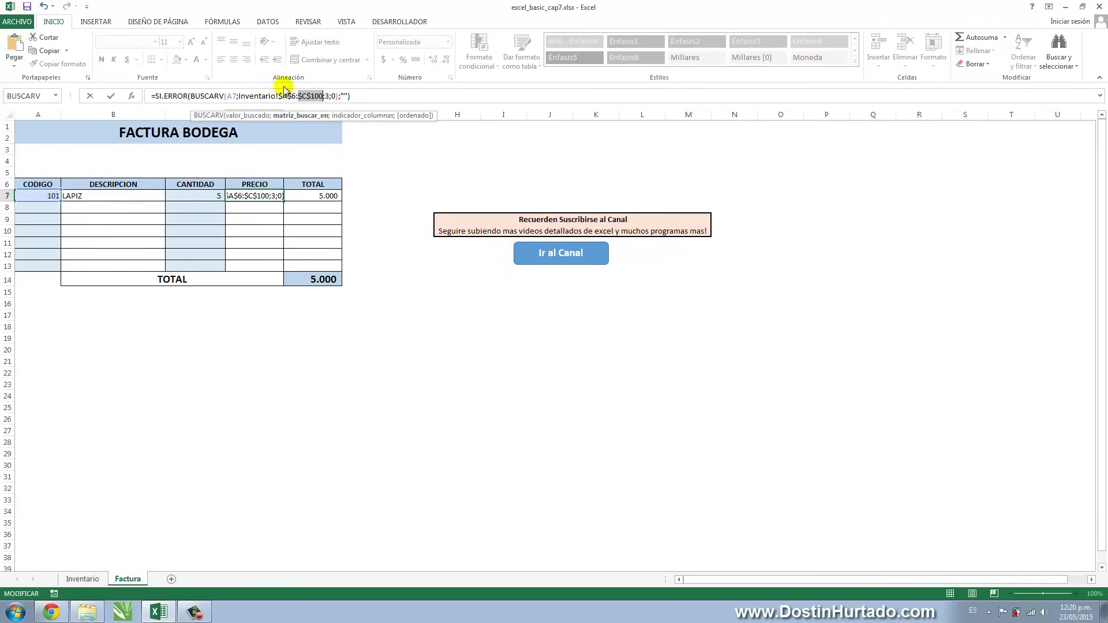
{"action": "key", "text": "Return"}
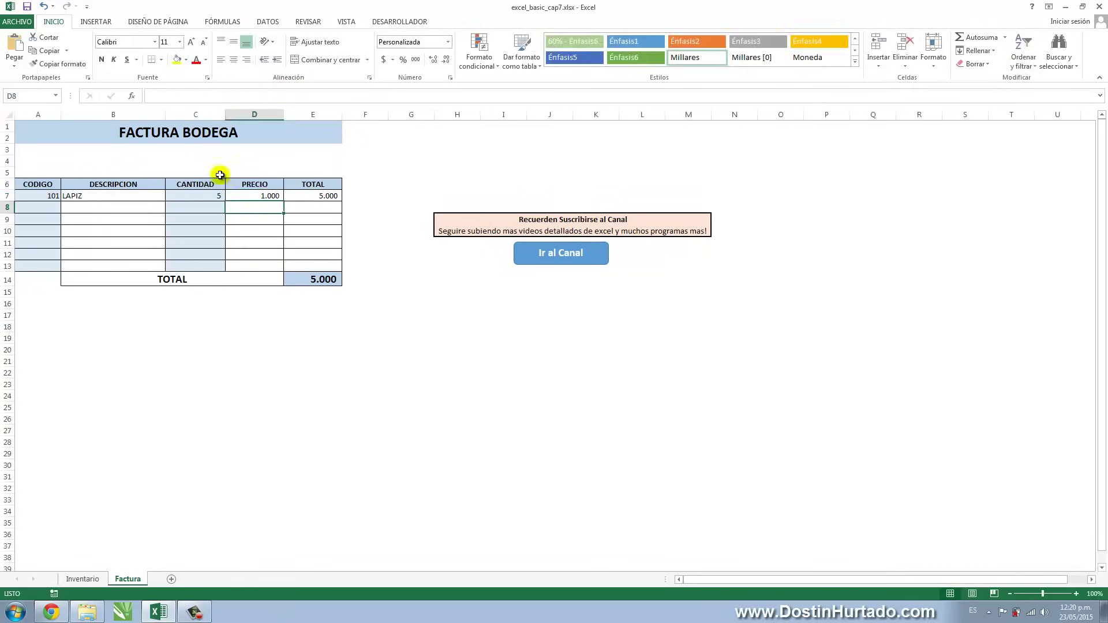
Step: Fill B7's description and D7's price lookups down to row 13, checking D10 and D13
{"action": "left_click", "coordinate": [136, 196]}
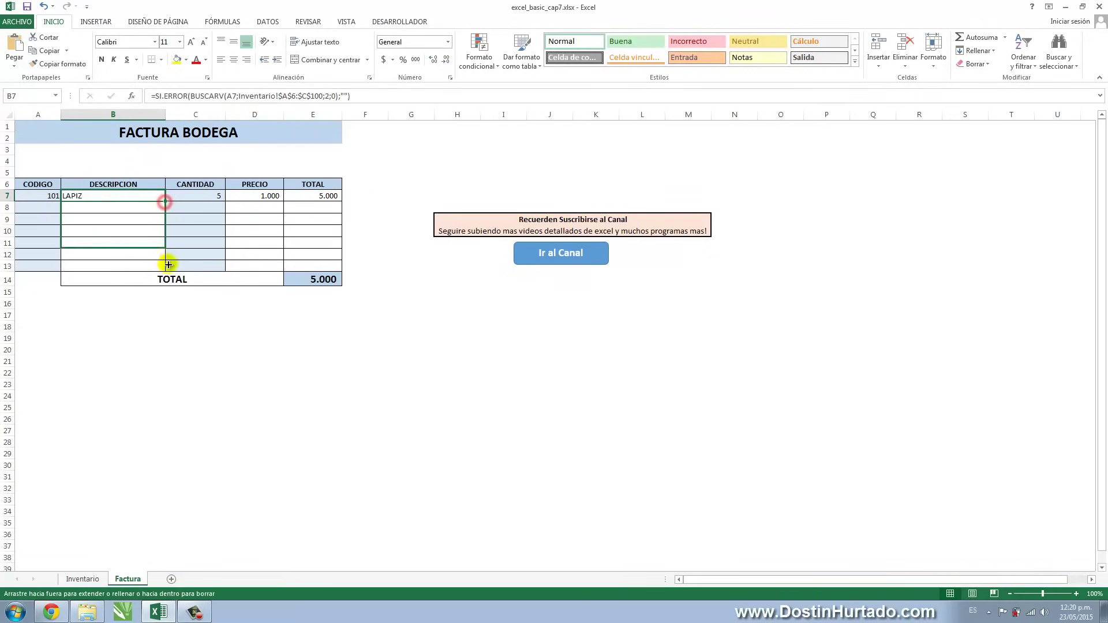
{"action": "left_click_drag", "start_coordinate": [165, 201], "coordinate": [164, 268]}
{"action": "left_click", "coordinate": [269, 197]}
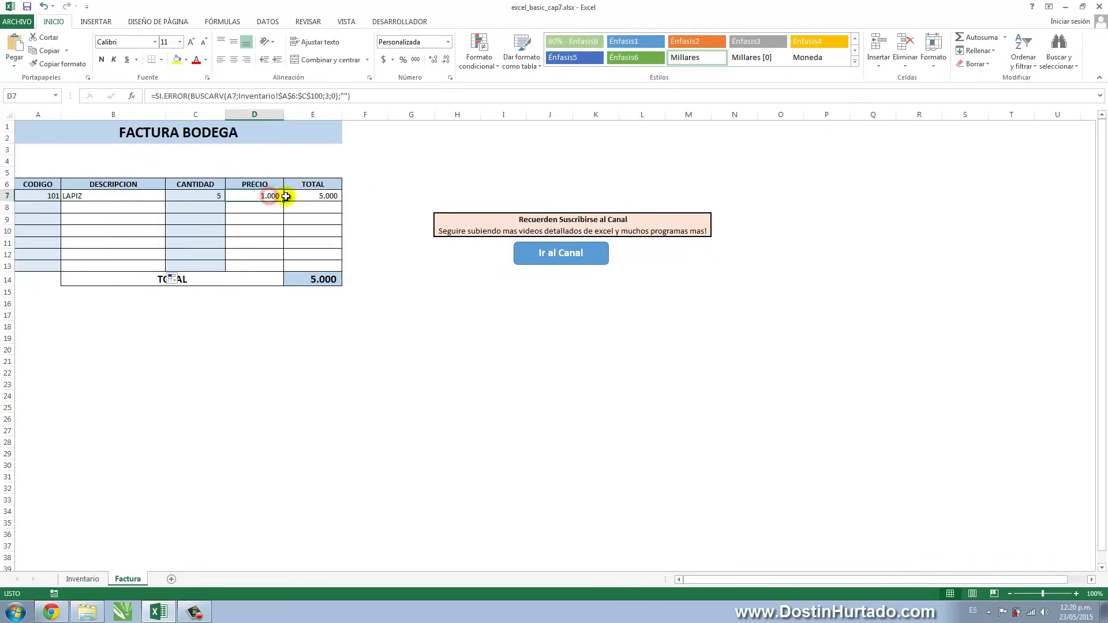
{"action": "left_click_drag", "start_coordinate": [283, 201], "coordinate": [280, 268]}
{"action": "left_click", "coordinate": [272, 237]}
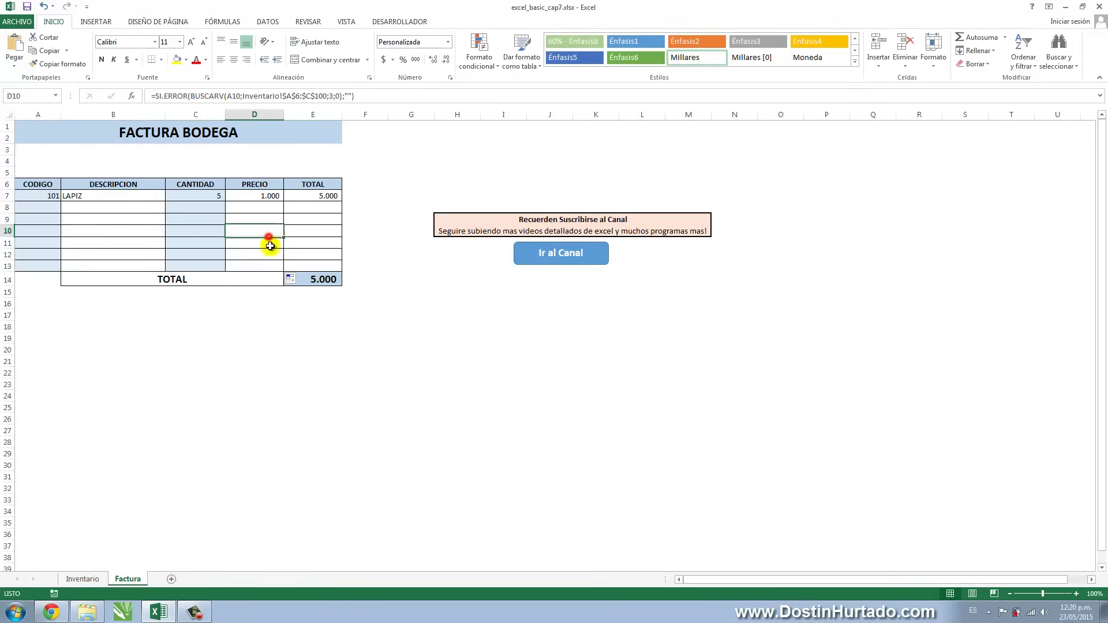
{"action": "left_click", "coordinate": [257, 265]}
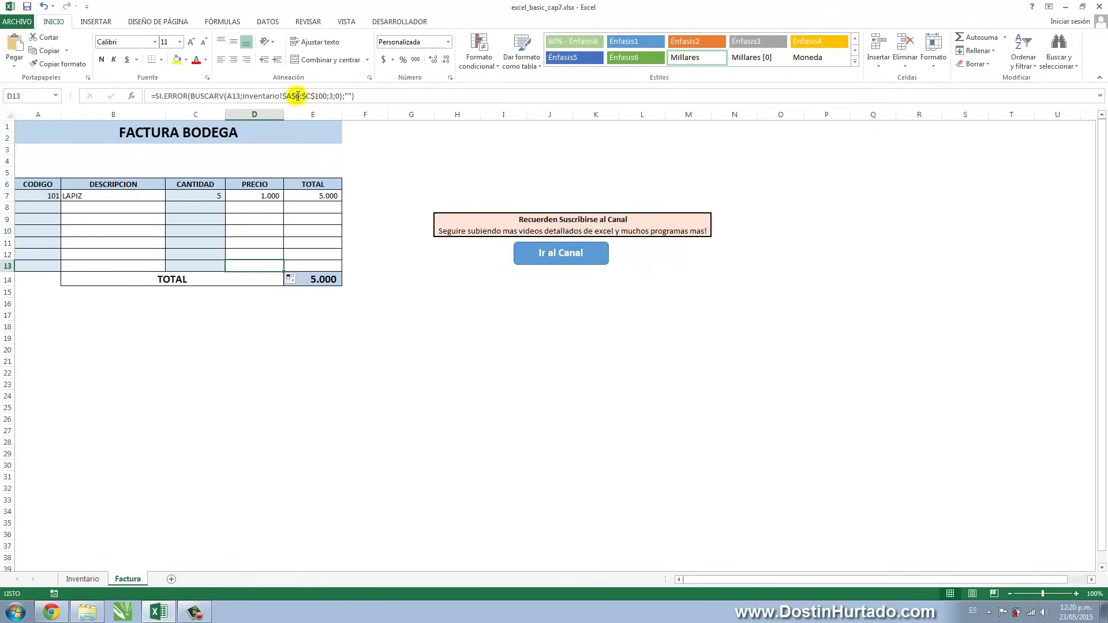
Step: Review the Inventario table range A6 onward, then return to the Factura sheet
{"action": "left_click", "coordinate": [83, 579]}
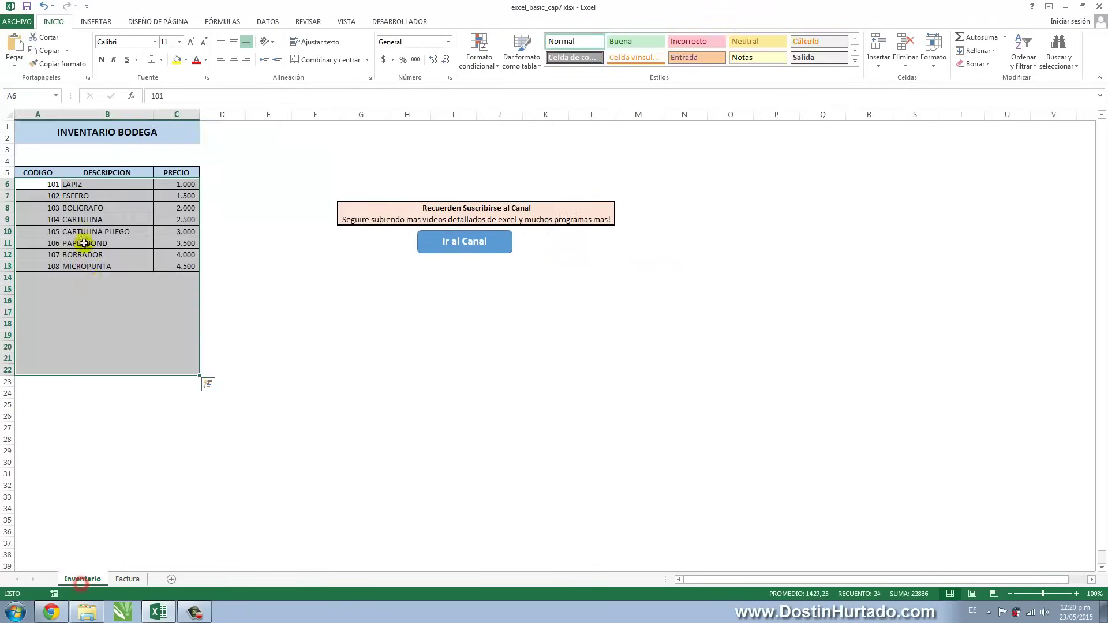
{"action": "left_click", "coordinate": [32, 188]}
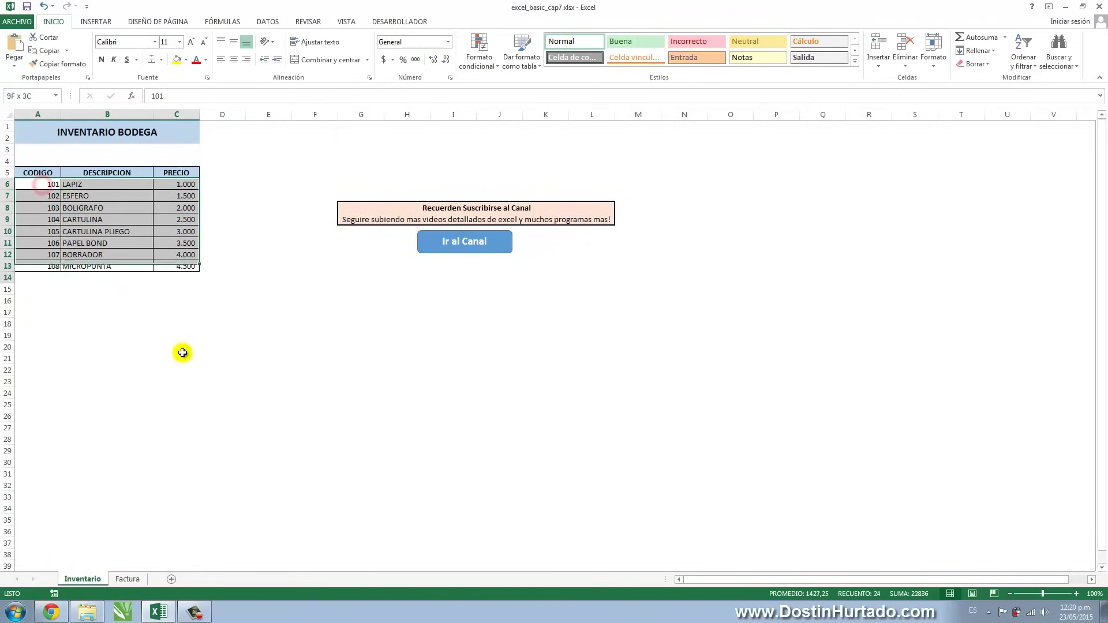
{"action": "left_click_drag", "start_coordinate": [73, 184], "coordinate": [181, 485]}
{"action": "left_click", "coordinate": [127, 579]}
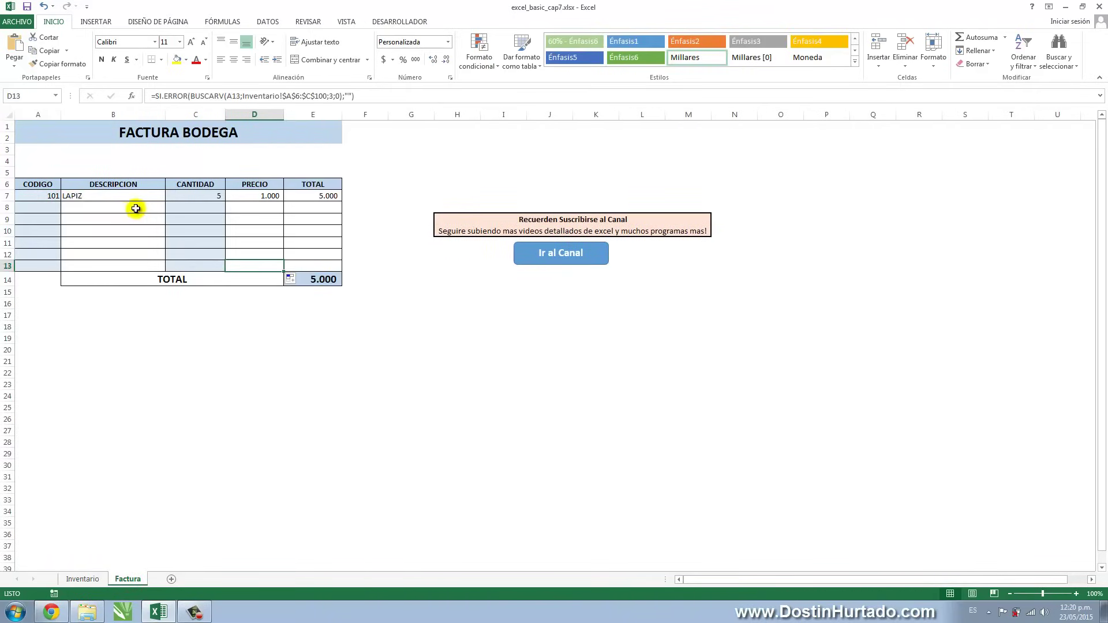
Step: Enter product code 101 in A12 and quantity 2 in C12
{"action": "left_click", "coordinate": [44, 258]}
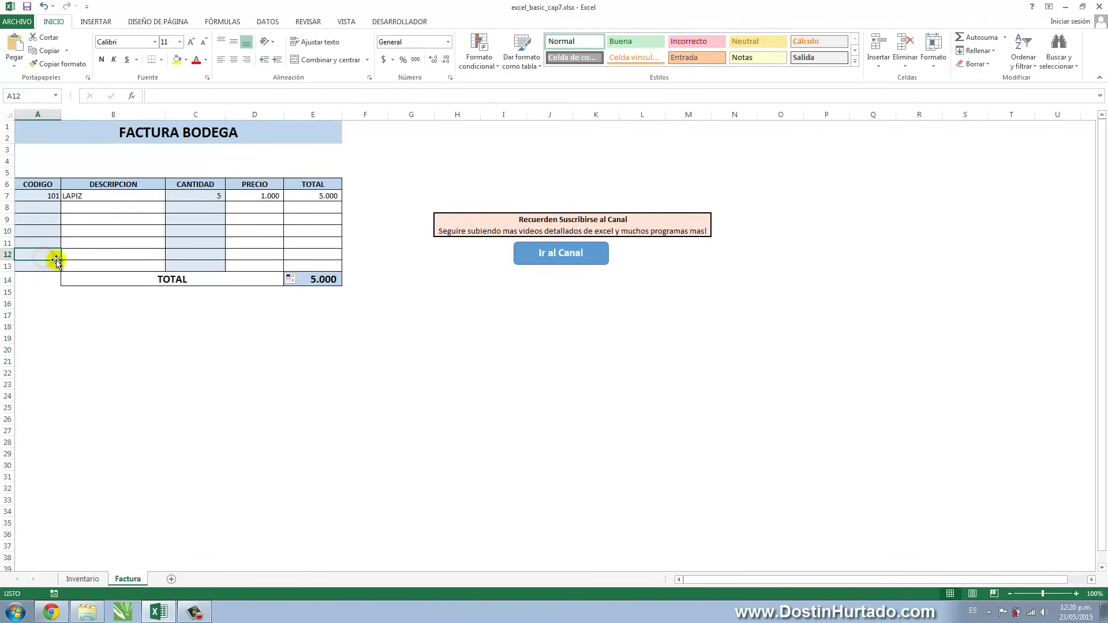
{"action": "type", "text": "101"}
{"action": "left_click", "coordinate": [58, 261]}
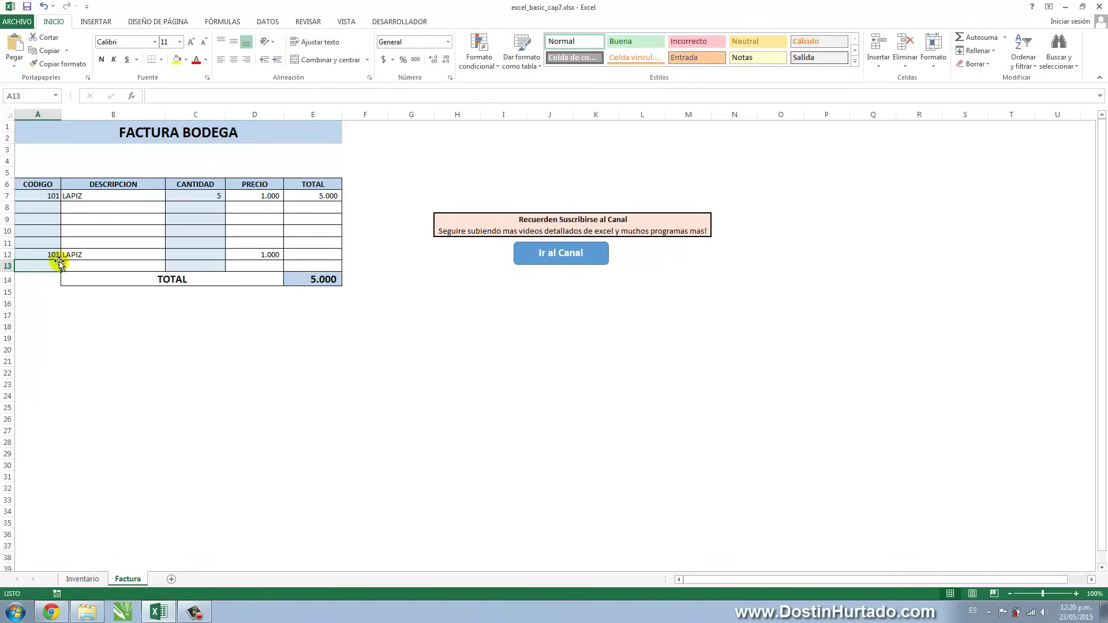
{"action": "left_click", "coordinate": [195, 257]}
{"action": "type", "text": "2"}
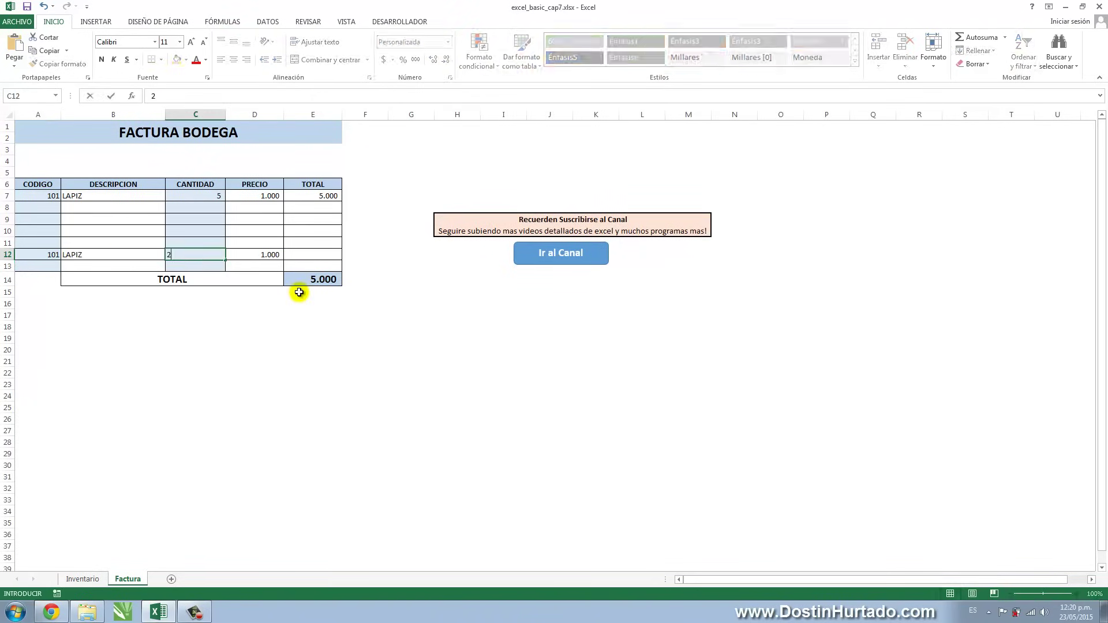
{"action": "key", "text": "Tab"}
Step: Fill E7's line total down to E13, giving 2.000 in E12 and grand total 7.000
{"action": "left_click", "coordinate": [318, 194]}
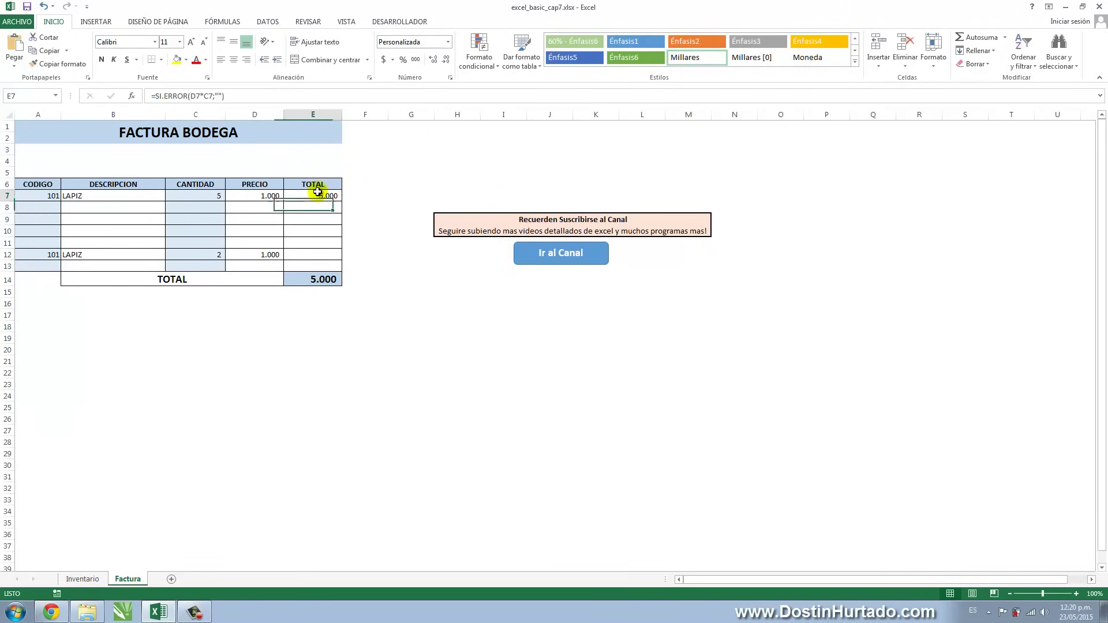
{"action": "left_click_drag", "start_coordinate": [342, 201], "coordinate": [343, 277]}
{"action": "left_click", "coordinate": [333, 258]}
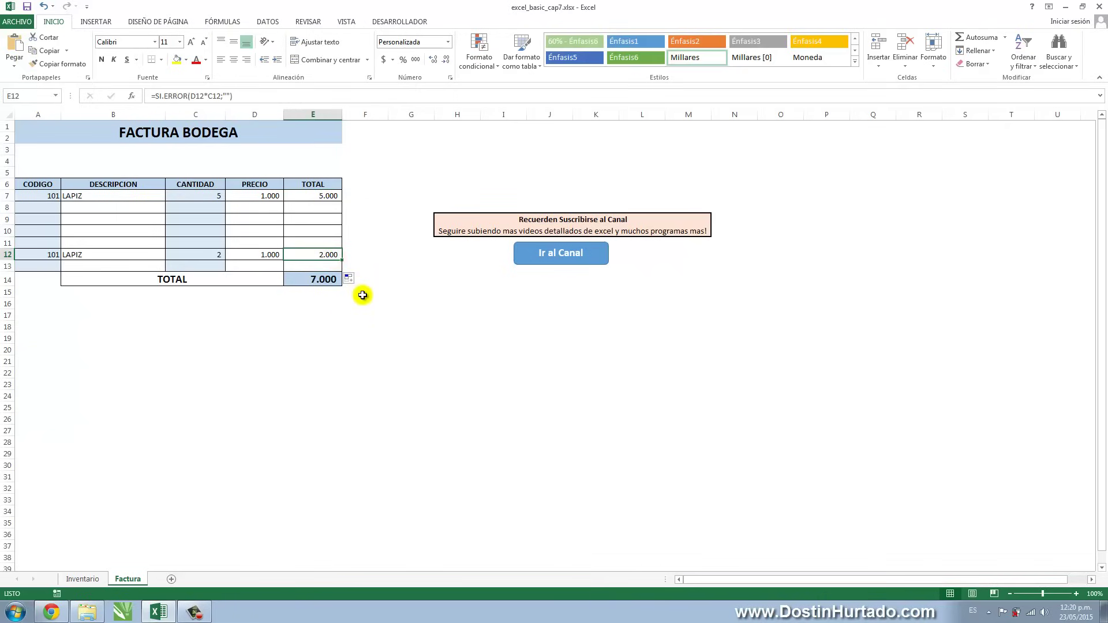
{"action": "left_click", "coordinate": [317, 279]}
{"action": "left_click", "coordinate": [350, 327]}
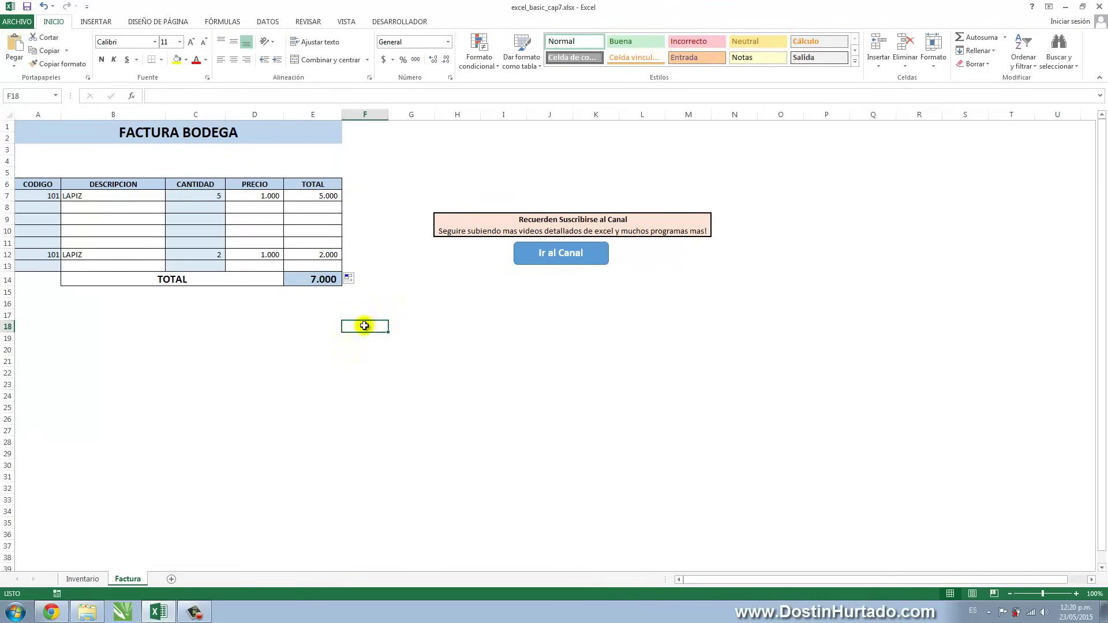
{"action": "left_click", "coordinate": [106, 198]}
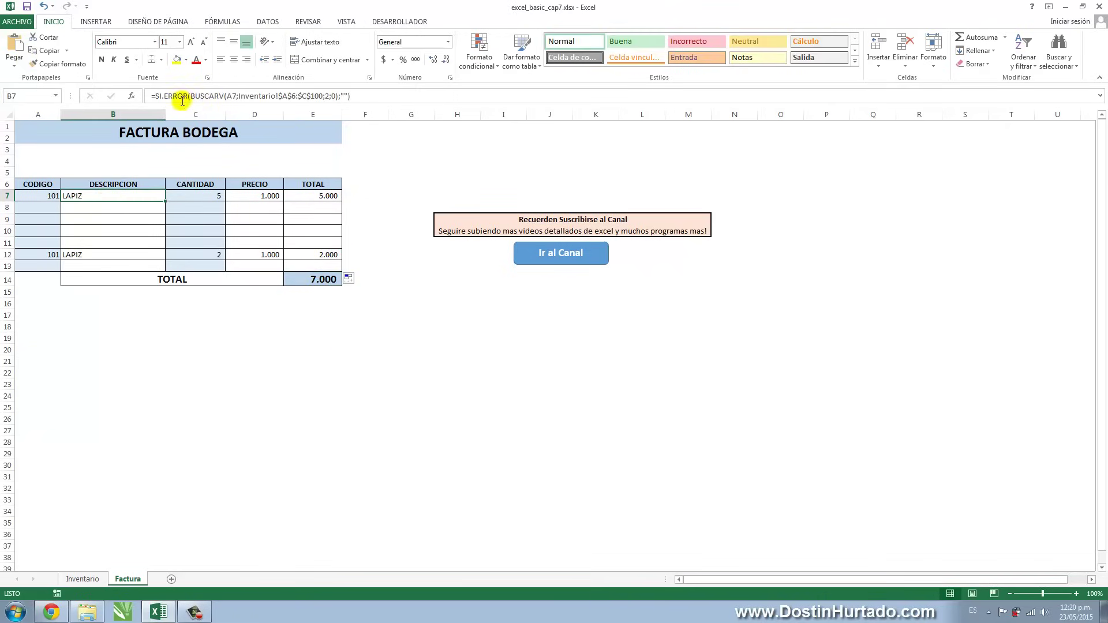